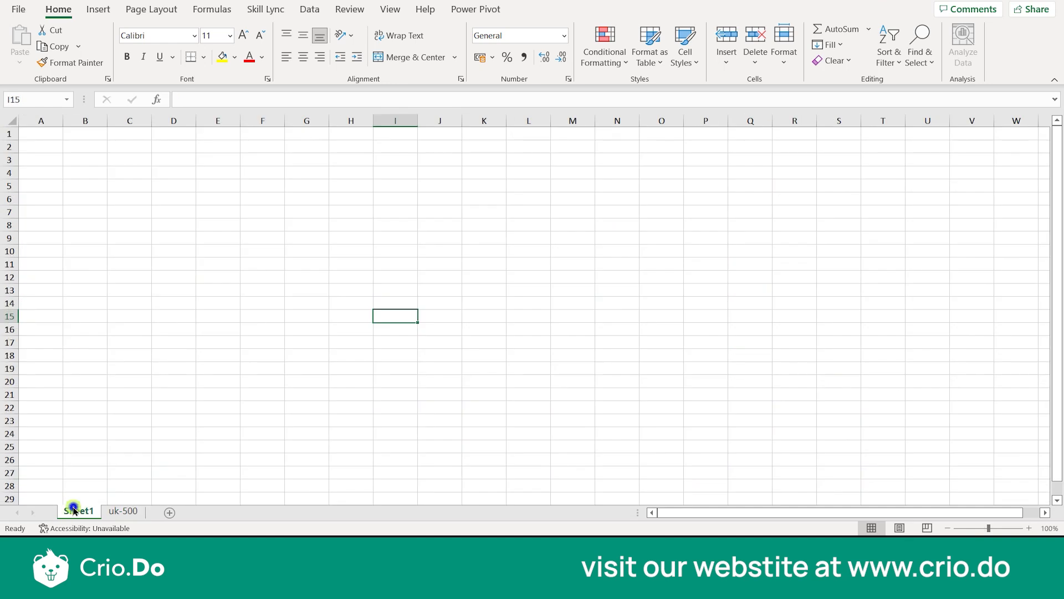
pyautogui.click(129, 340)
pyautogui.scroll(2, 230, 354)
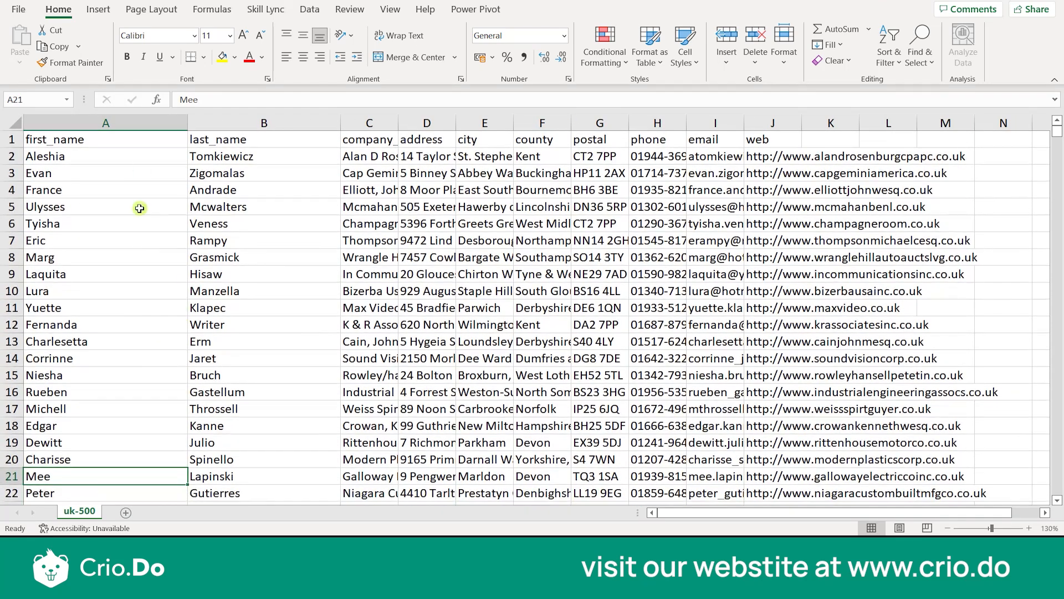
pyautogui.hscroll(3, 153, 145)
pyautogui.hscroll(-3, 155, 148)
# - Examine the Data Validation dialog and its related commands for the selected first_name cell, and close it without making changes
pyautogui.click(313, 12)
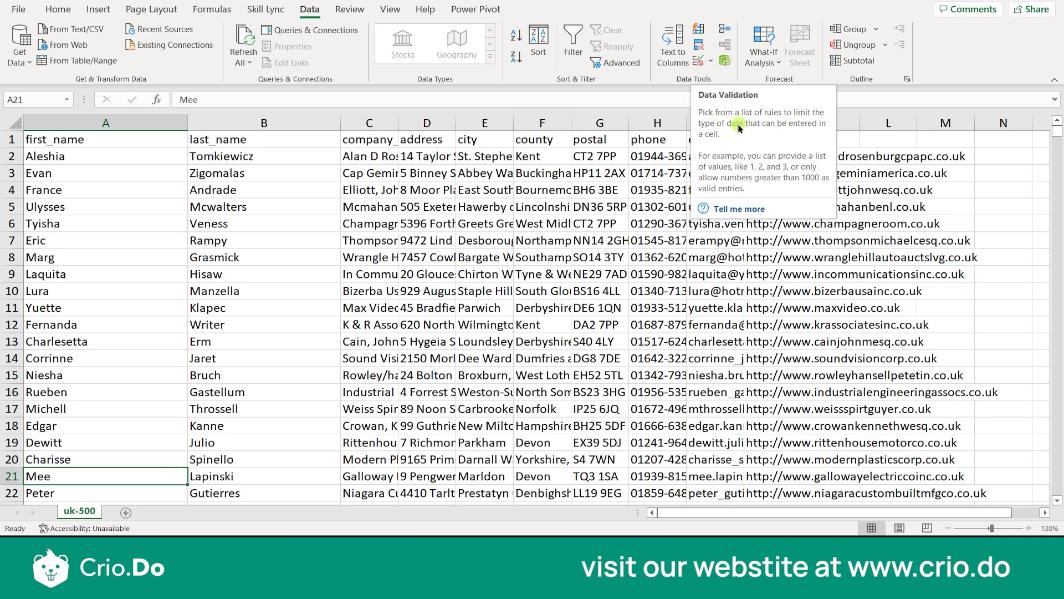
pyautogui.click(698, 59)
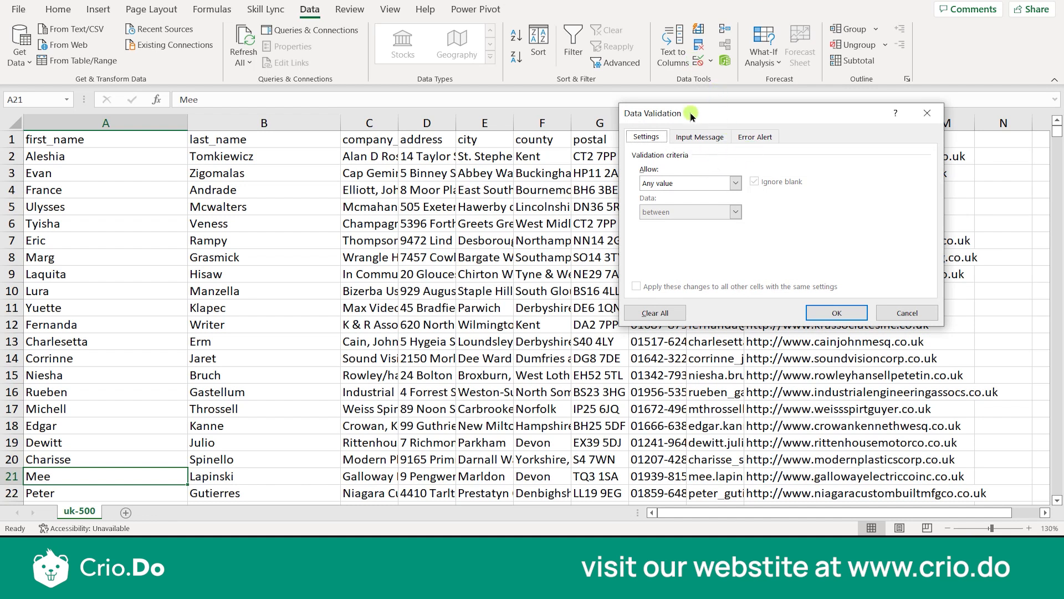
pyautogui.click(934, 115)
pyautogui.click(712, 62)
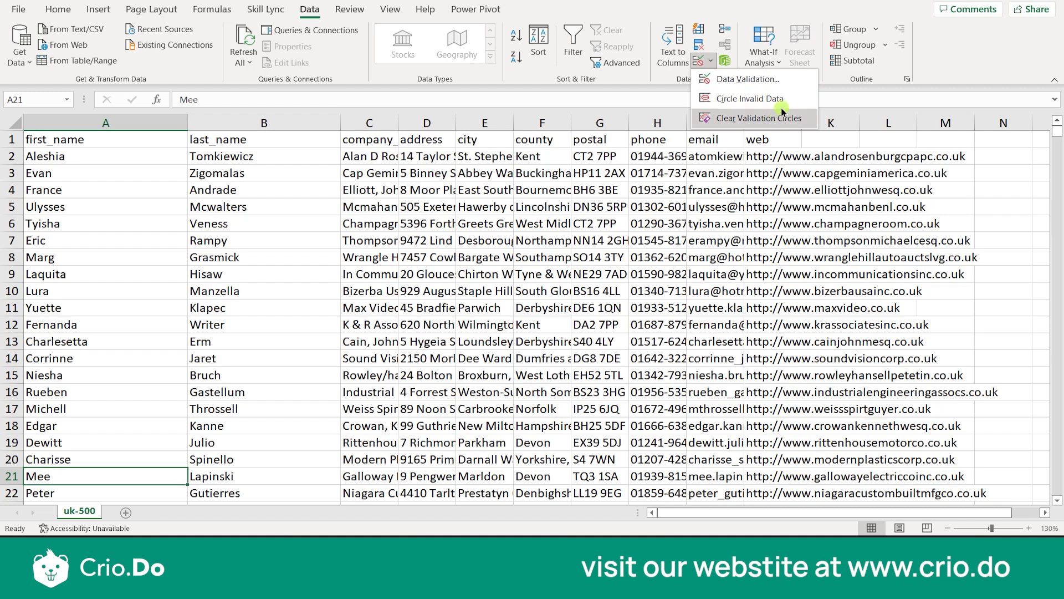
pyautogui.click(754, 89)
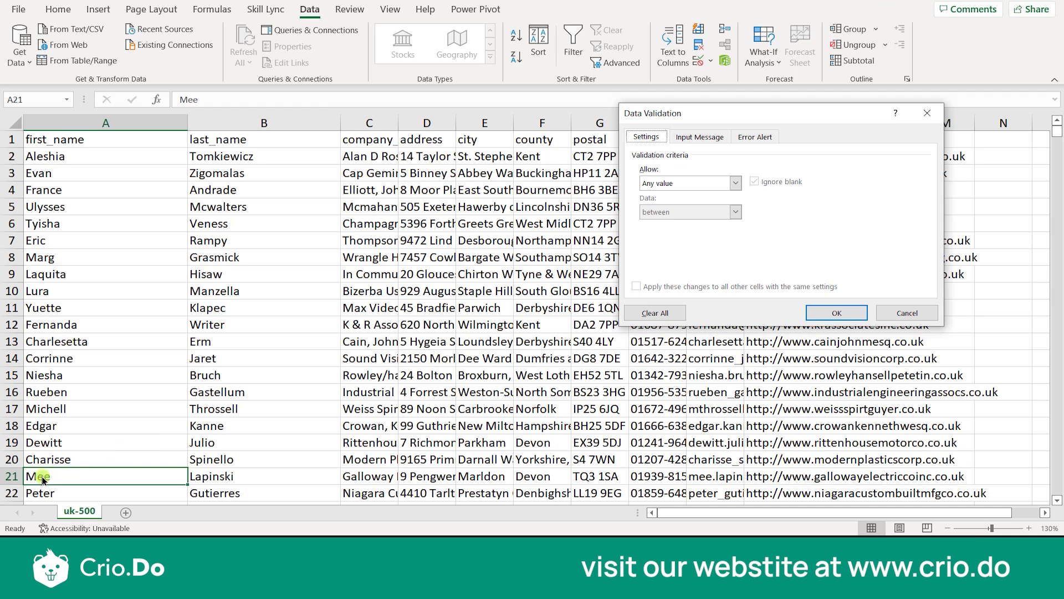
pyautogui.click(894, 315)
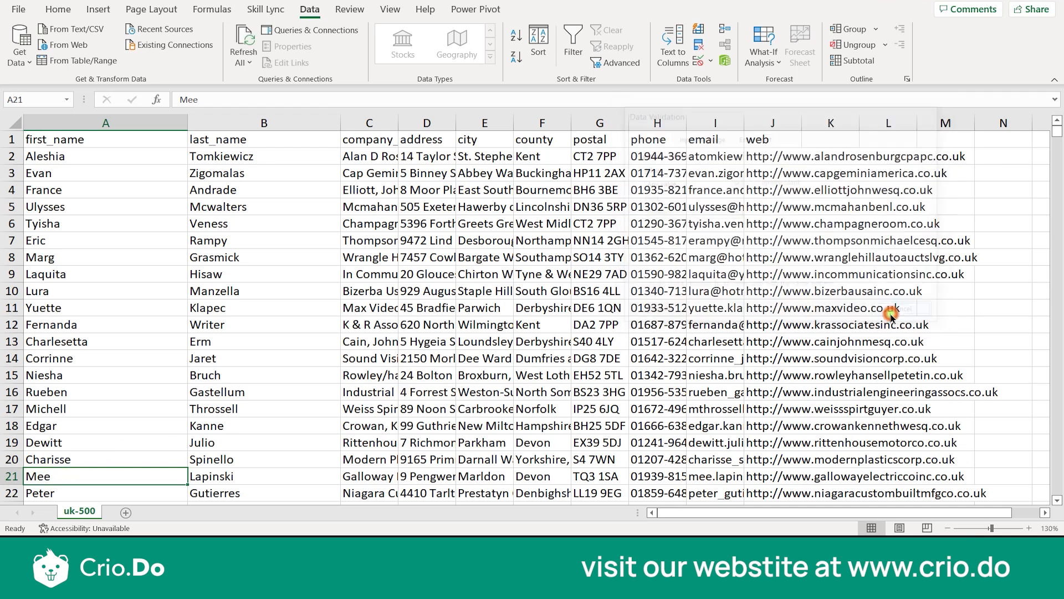
pyautogui.hscroll(3, 349, 304)
pyautogui.hscroll(-3, 290, 304)
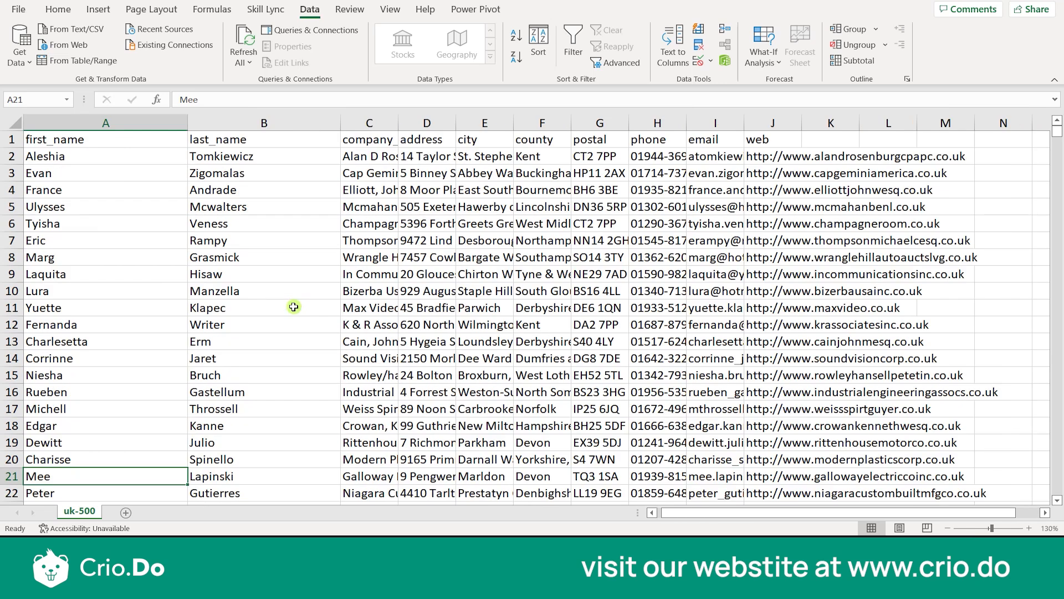
pyautogui.click(95, 127)
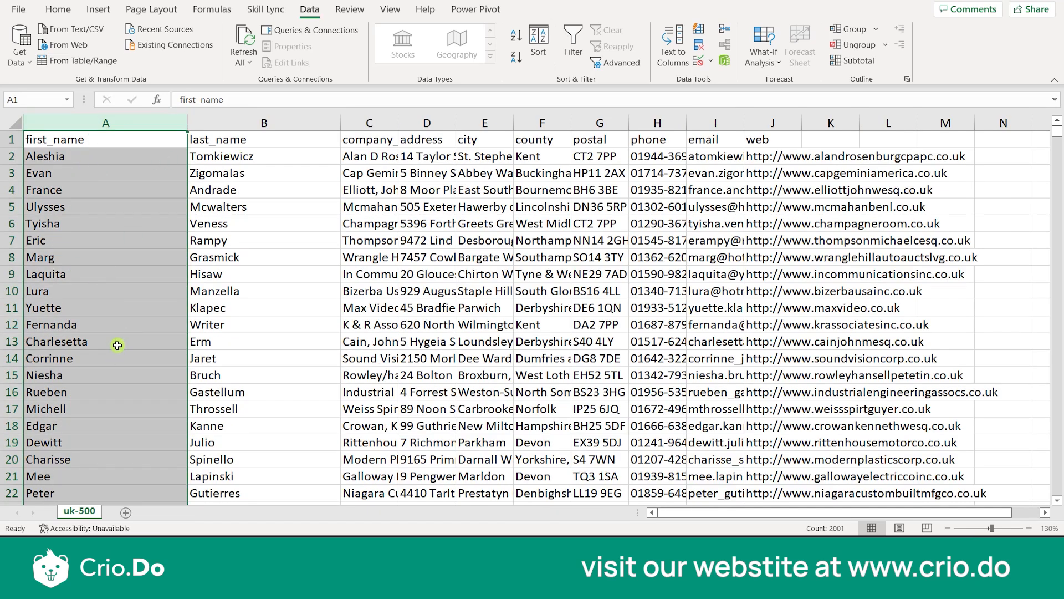
pyautogui.click(131, 206)
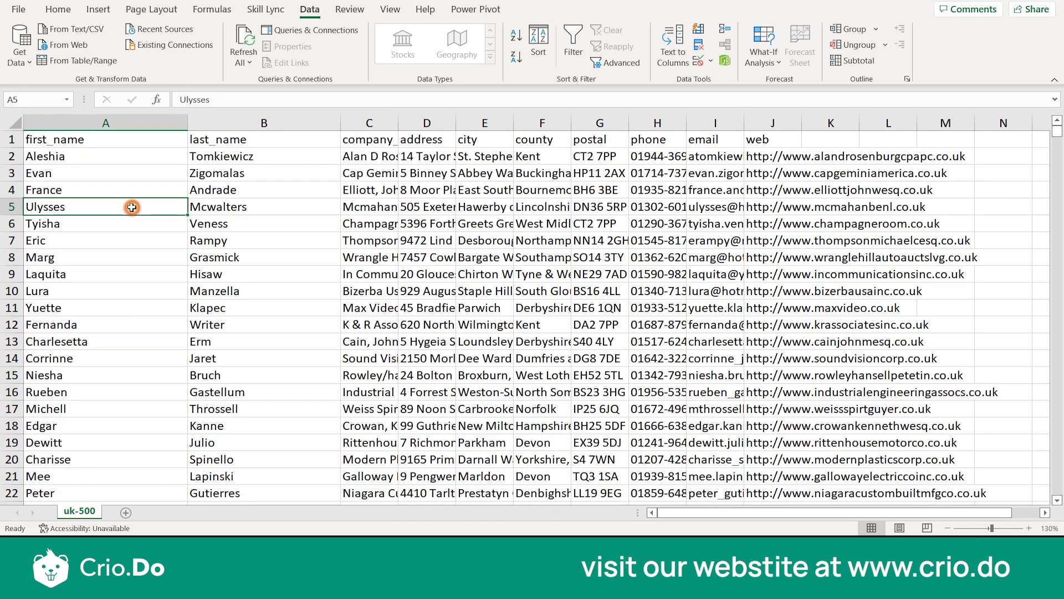
pyautogui.click(76, 123)
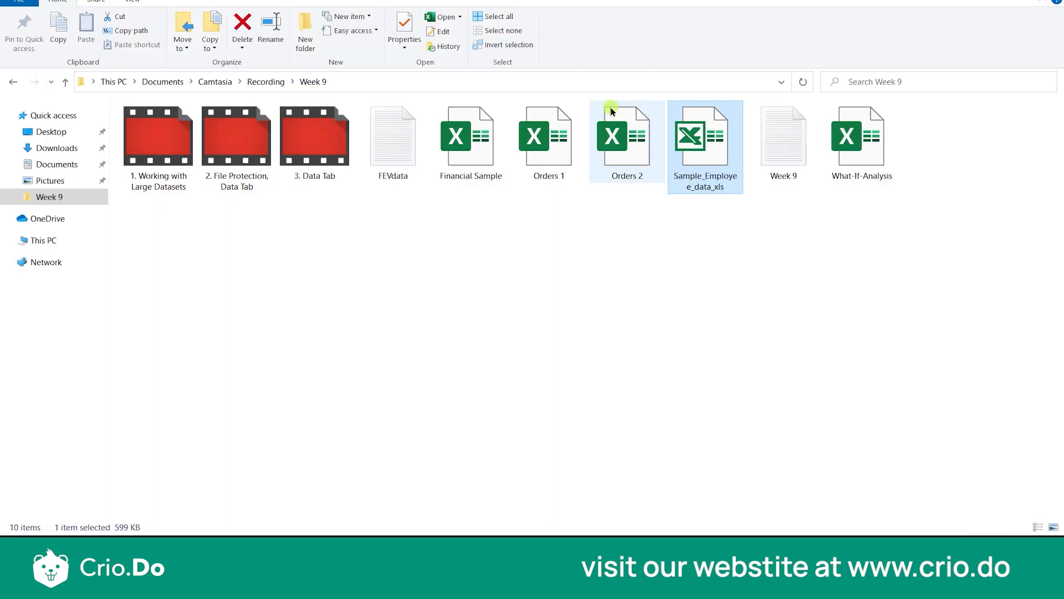
# - Open the Orders 1 workbook from the Week 9 folder
pyautogui.doubleClick(565, 148)
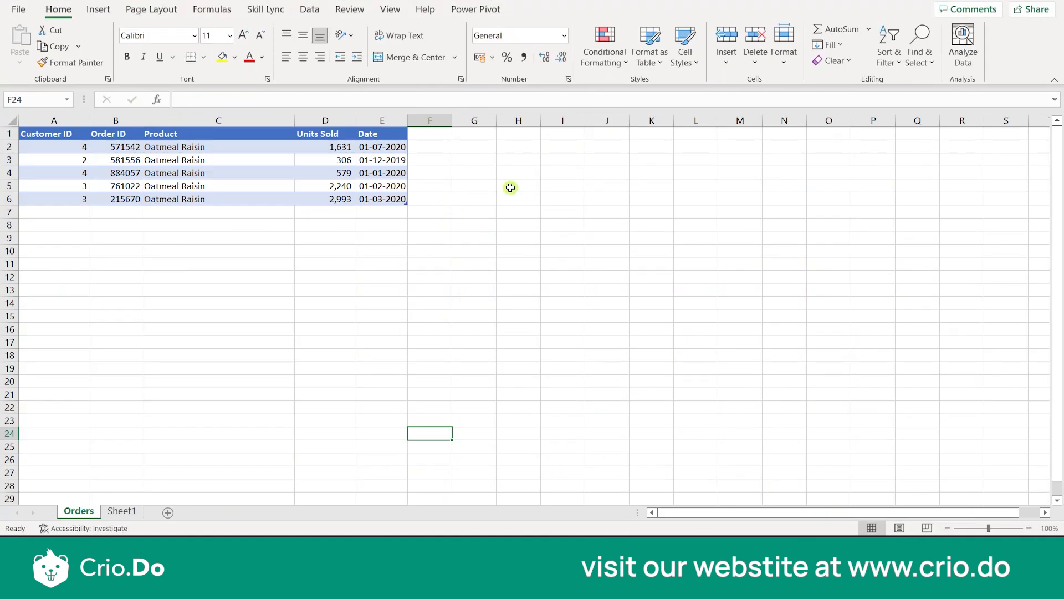
pyautogui.click(442, 212)
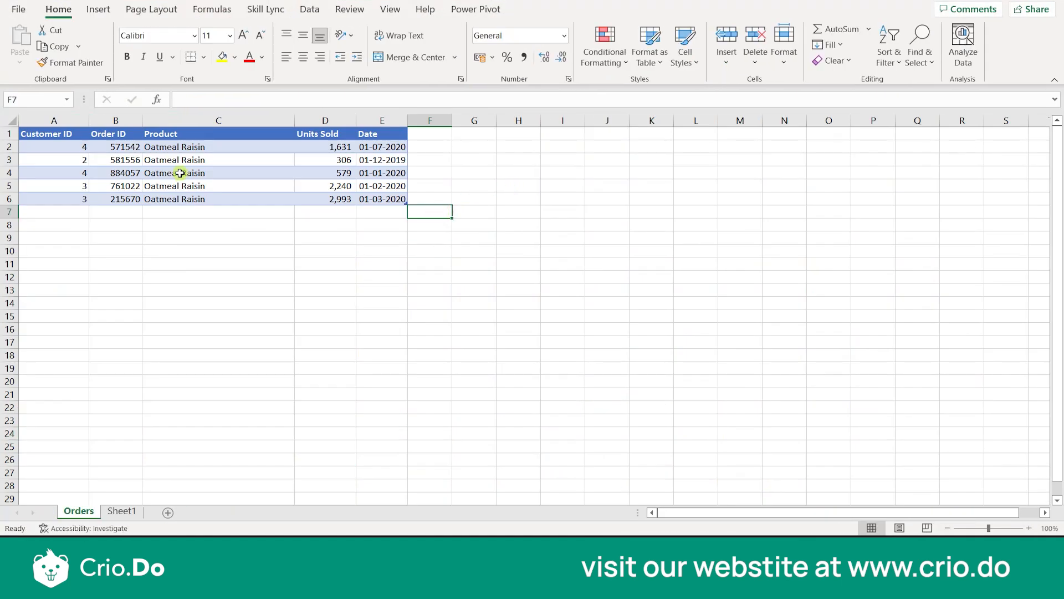
pyautogui.click(55, 121)
pyautogui.click(166, 210)
# - Open the Data Validation settings for the entire Customer ID column
pyautogui.click(43, 121)
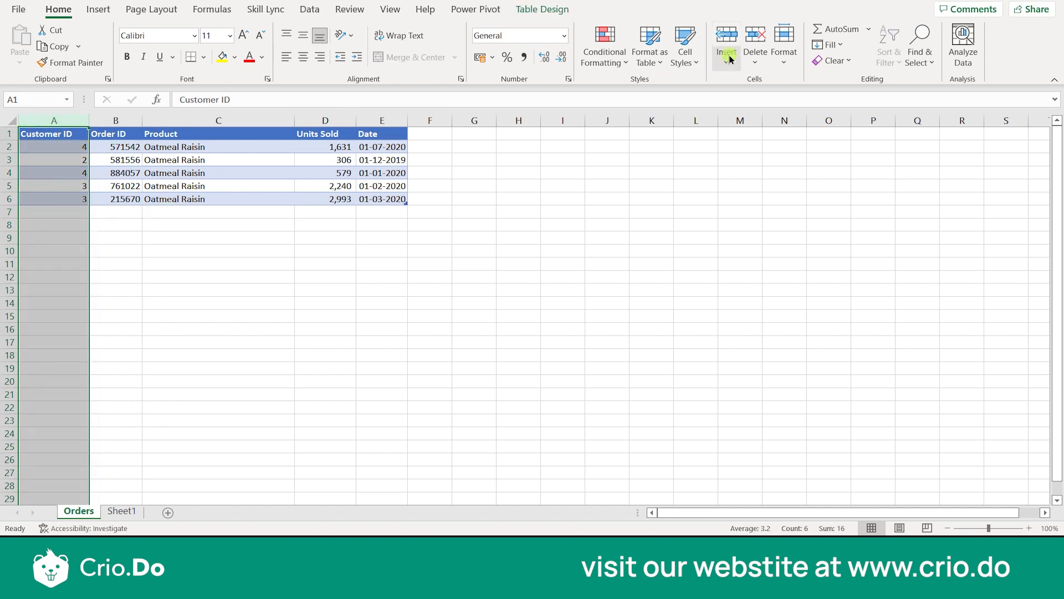
pyautogui.click(310, 8)
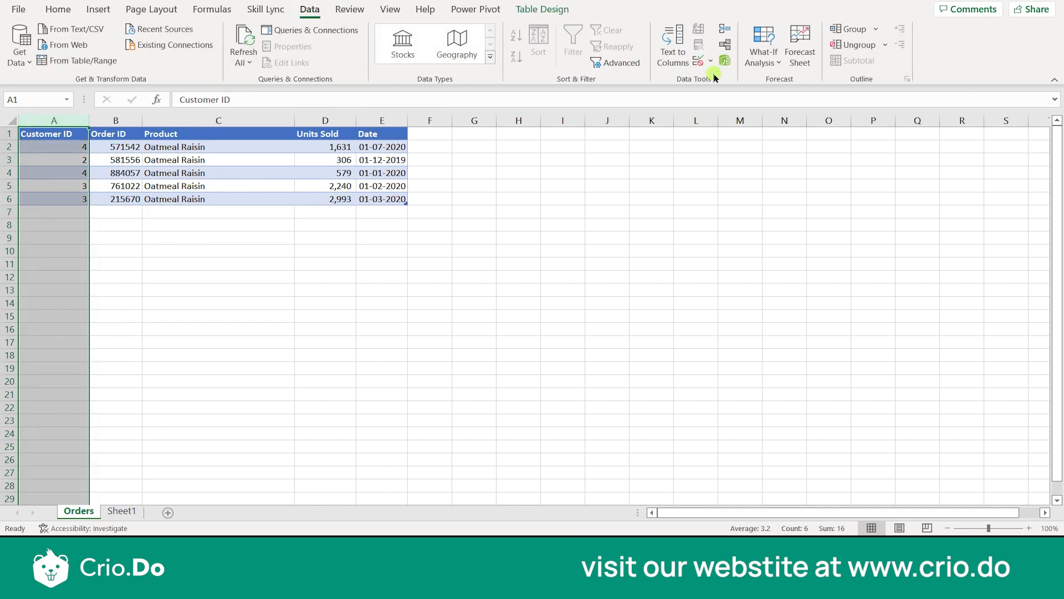
pyautogui.click(698, 60)
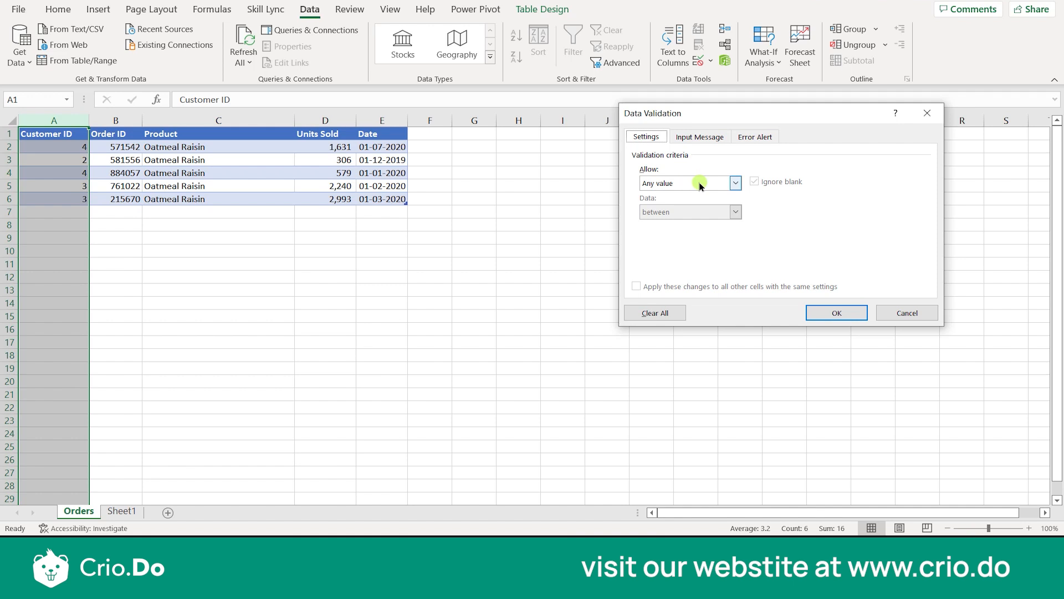
# - Try the Custom, Decimal and Text length criteria in the validation settings for the Customer ID column
pyautogui.click(734, 184)
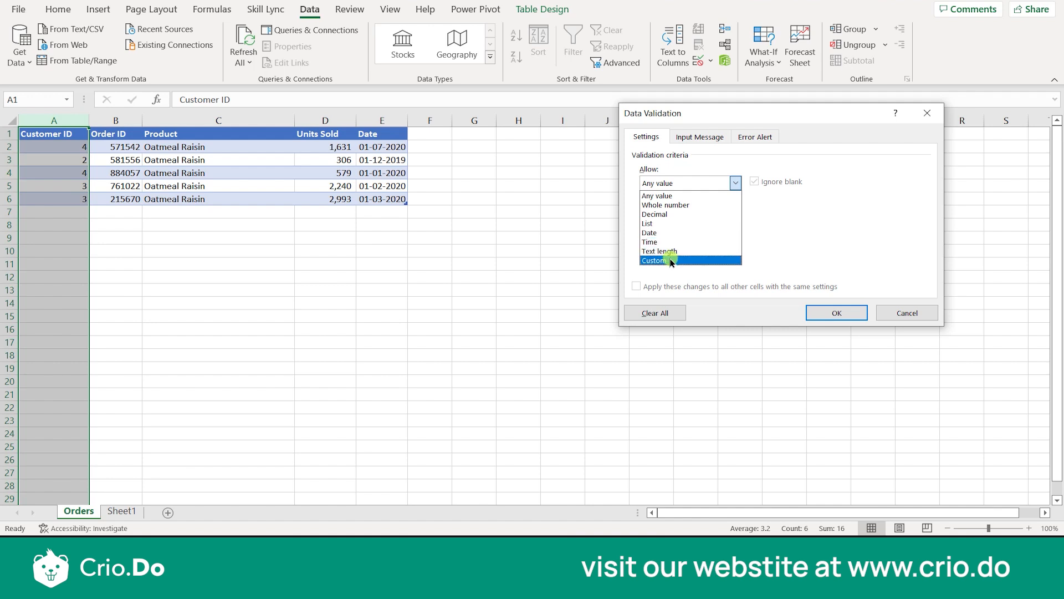
pyautogui.click(672, 260)
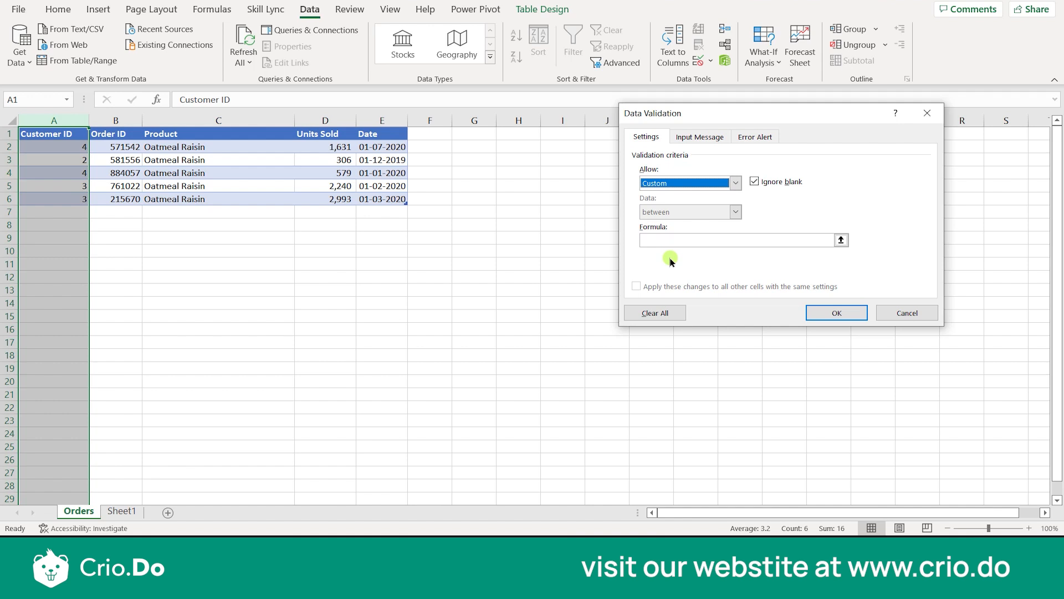
pyautogui.click(735, 186)
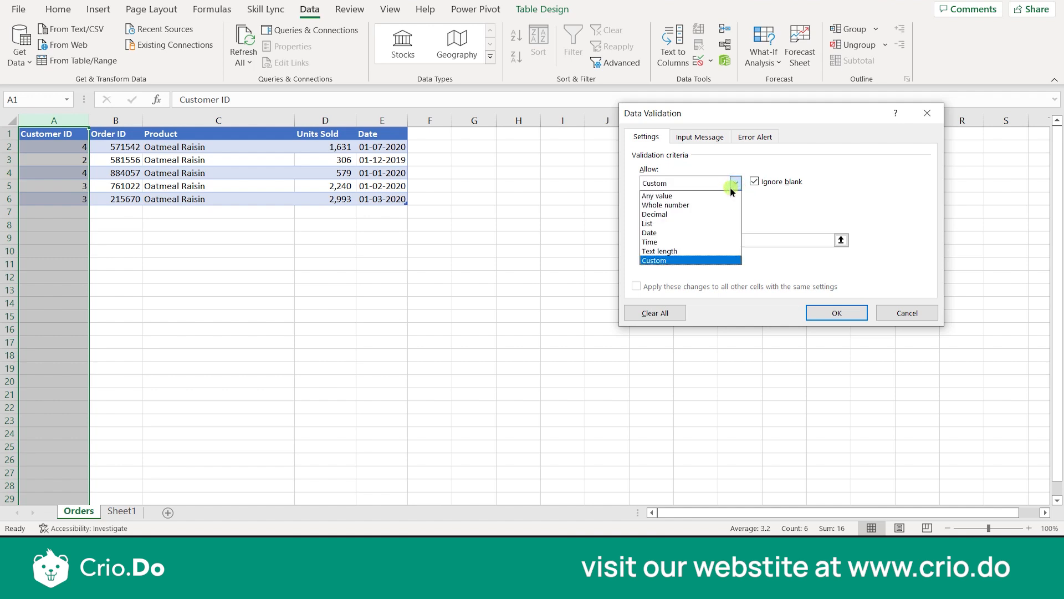
pyautogui.click(674, 215)
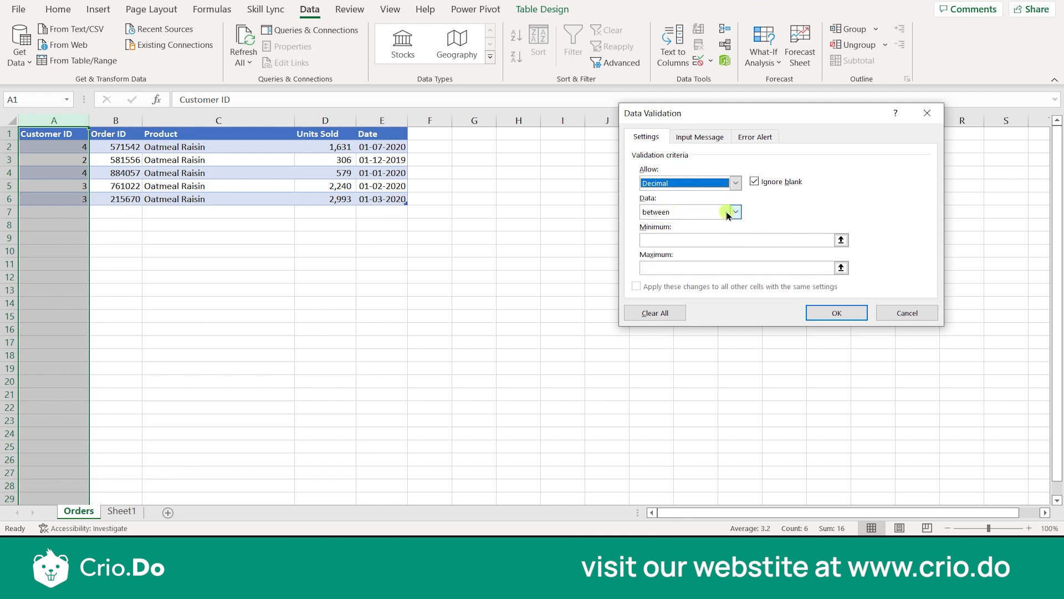
pyautogui.click(735, 183)
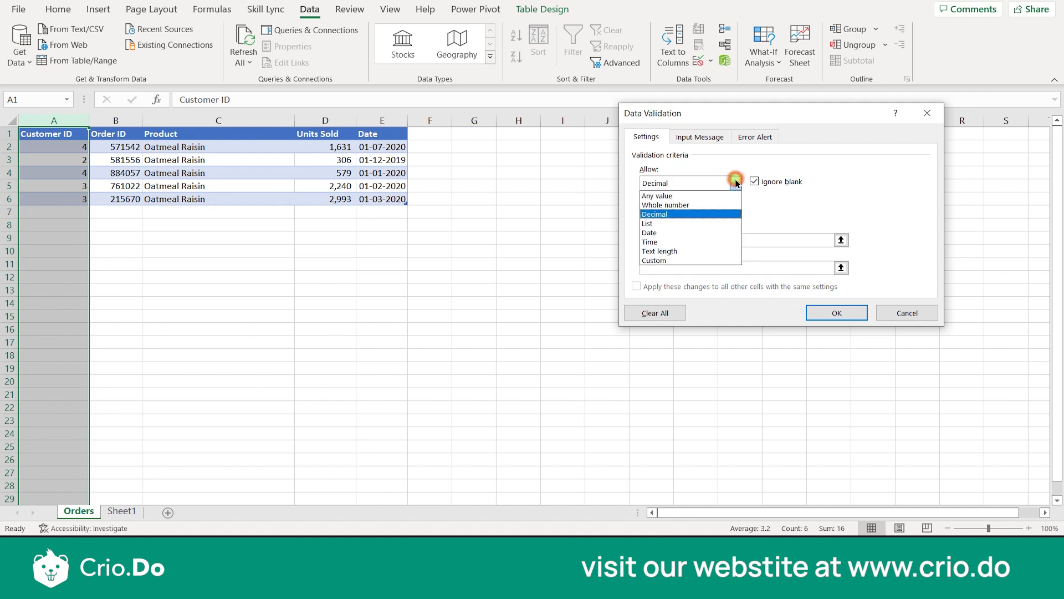
pyautogui.click(682, 251)
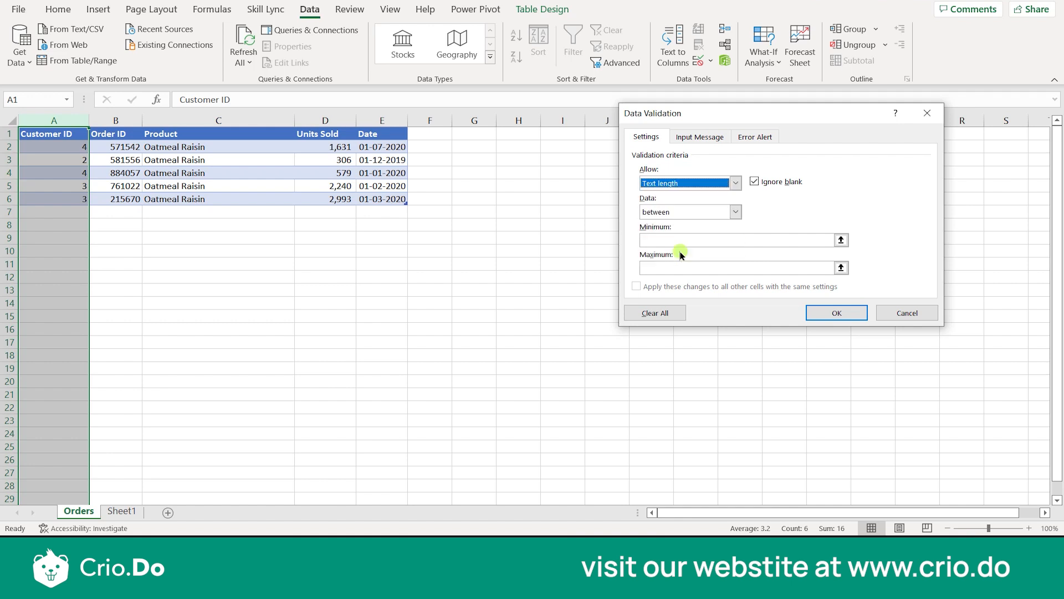
# - Restrict the Customer ID column to whole numbers between a minimum of 2 and a maximum of 4
pyautogui.click(735, 182)
pyautogui.click(662, 204)
pyautogui.click(675, 241)
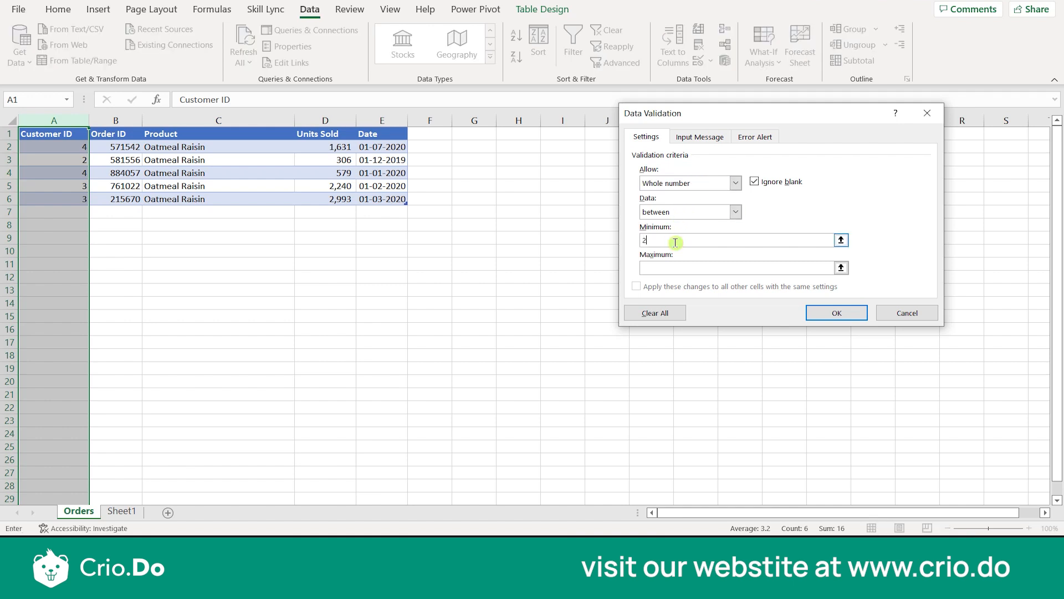
pyautogui.click(672, 265)
pyautogui.click(699, 139)
pyautogui.click(646, 137)
pyautogui.click(666, 264)
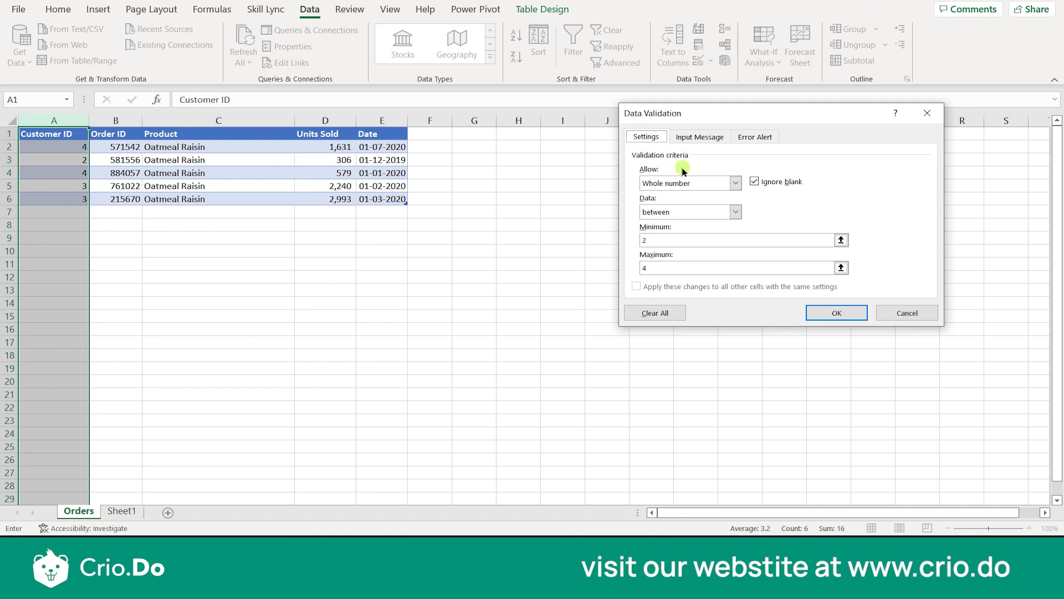
pyautogui.click(679, 214)
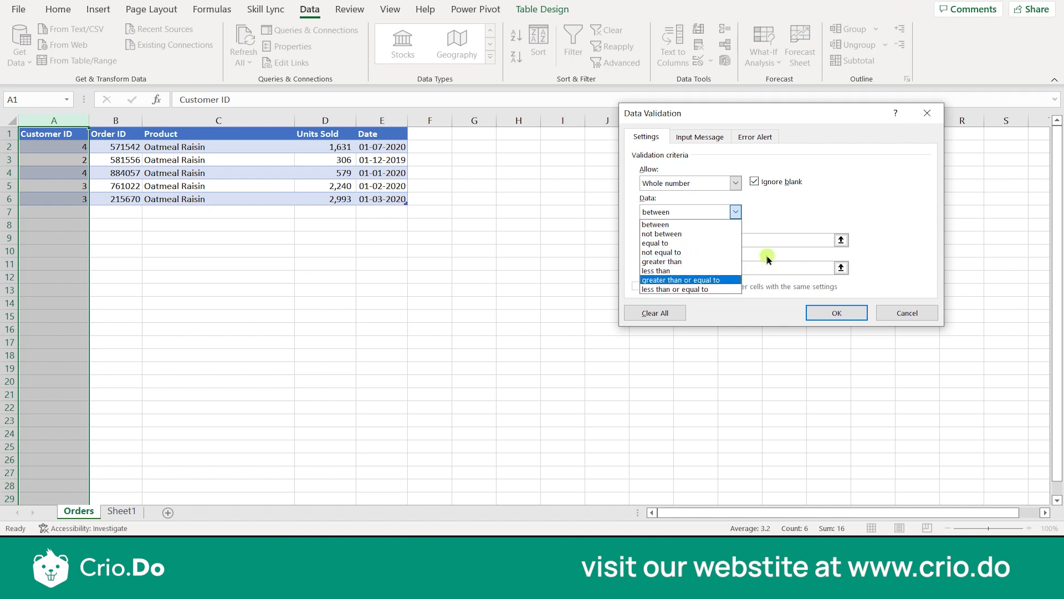
pyautogui.click(789, 197)
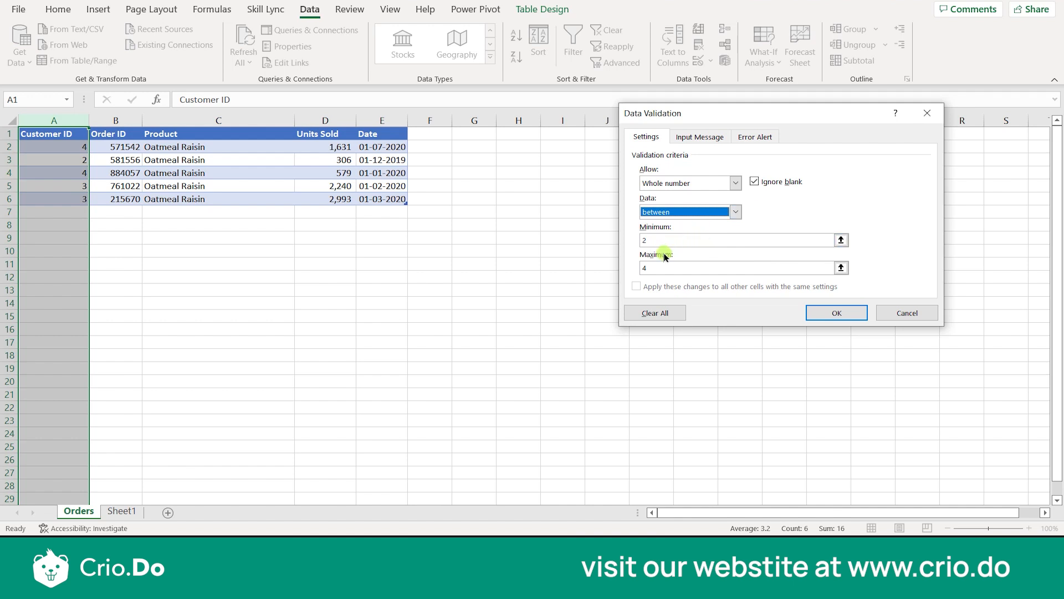
# - Add an input message to the validation rule with the title "Important" and the text "Provide Correct Customer ID"
pyautogui.click(681, 137)
pyautogui.click(676, 203)
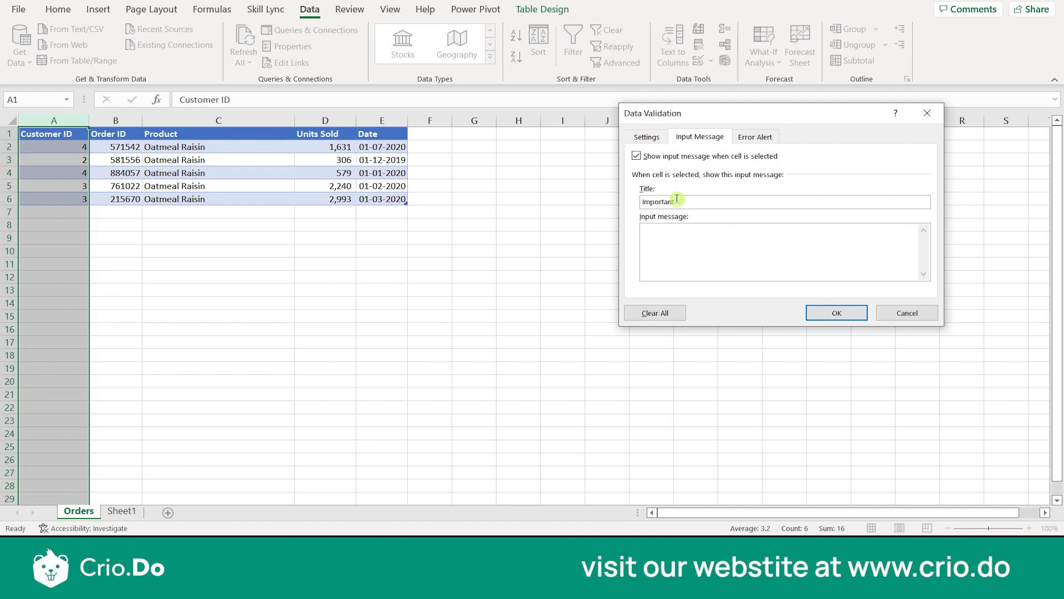
pyautogui.click(655, 255)
# - Add a Stop-style error alert titled "Error" with the message "Wrong Data Entered", and apply the validation rule
pyautogui.click(752, 138)
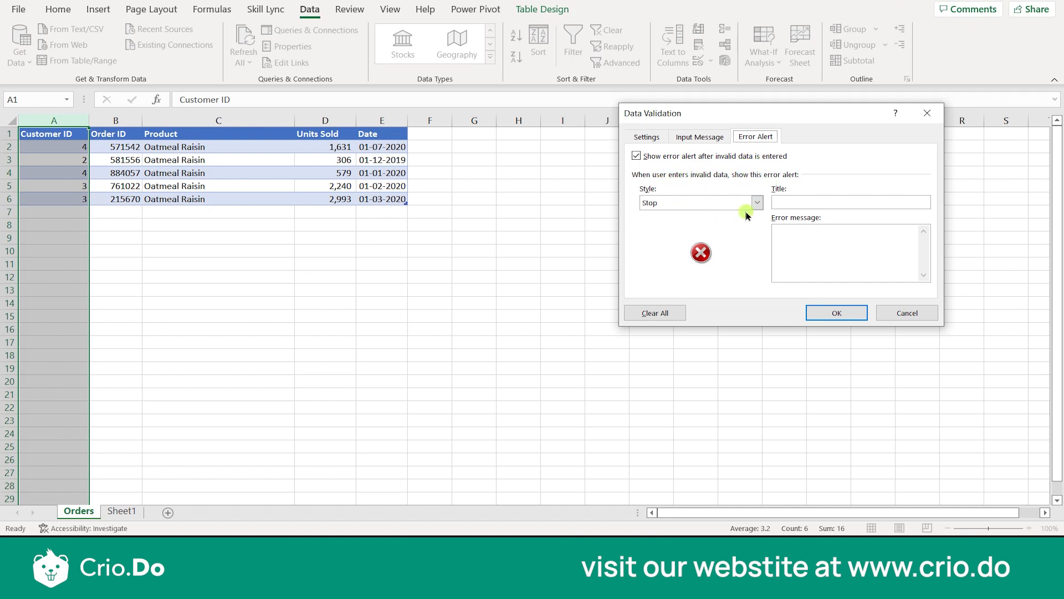
pyautogui.click(788, 198)
pyautogui.click(783, 237)
pyautogui.write('Err')
pyautogui.write('o')
pyautogui.write('Wrong Da')
pyautogui.write('ta En')
pyautogui.write('tered')
pyautogui.click(822, 315)
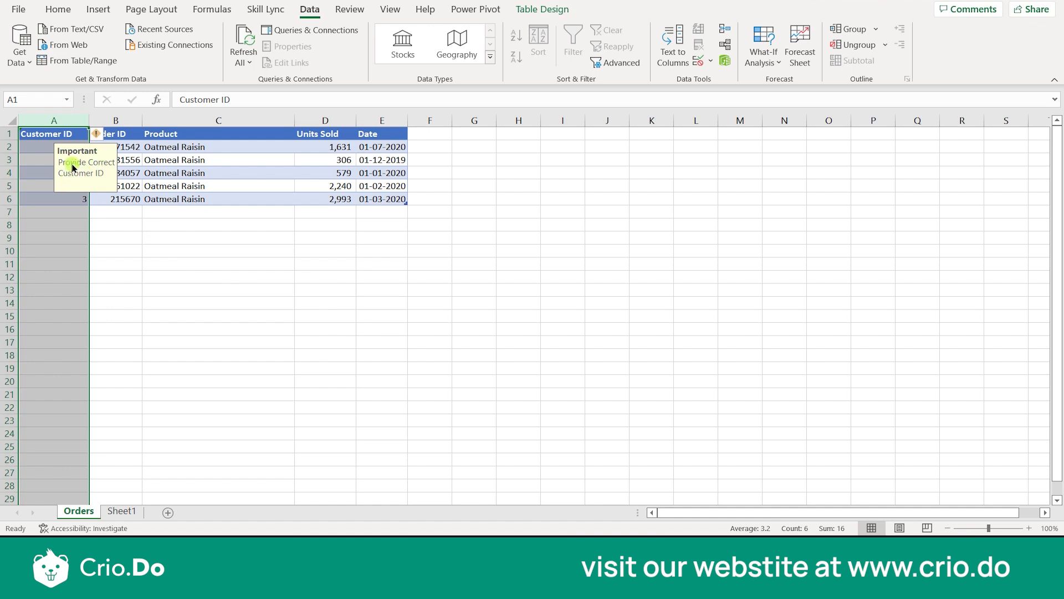
# - Select cells A3, A4 and A5 in turn to check the input message in the Customer ID column
pyautogui.hotkey('ctrl', 'a')
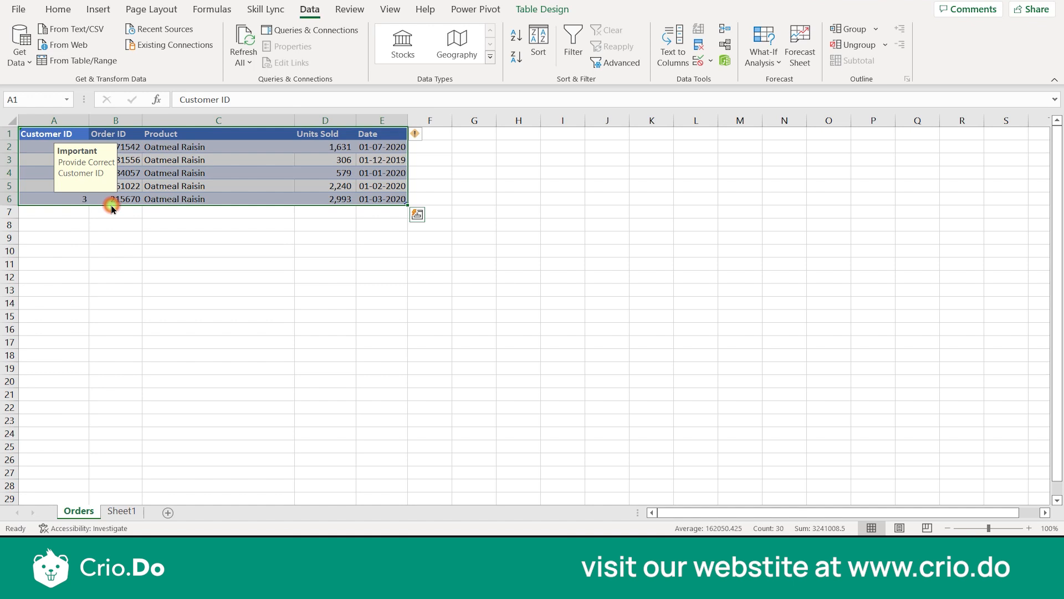
pyautogui.click(90, 252)
pyautogui.click(75, 162)
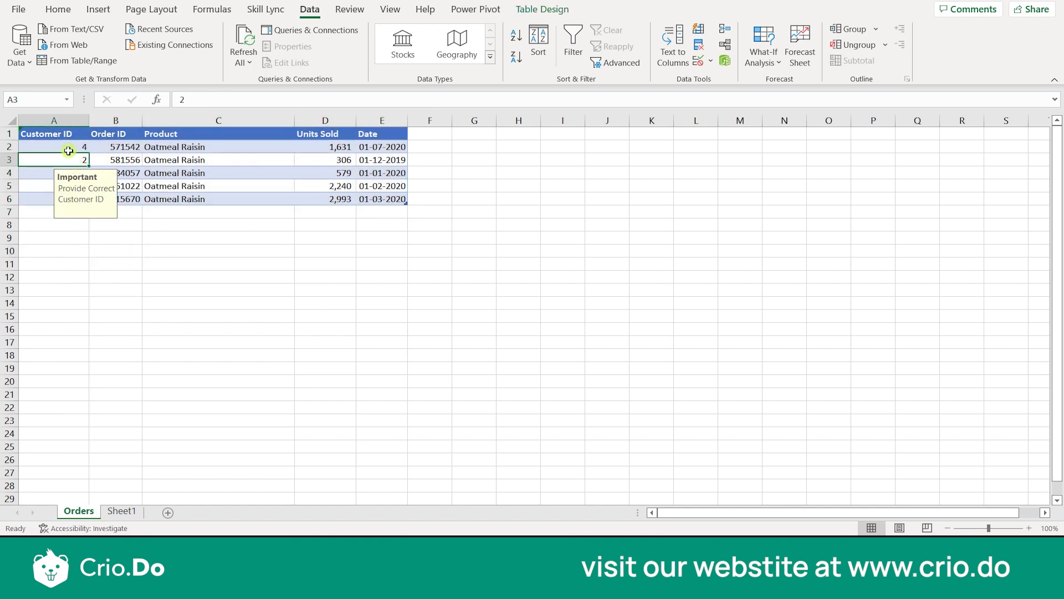
pyautogui.click(53, 172)
pyautogui.click(54, 185)
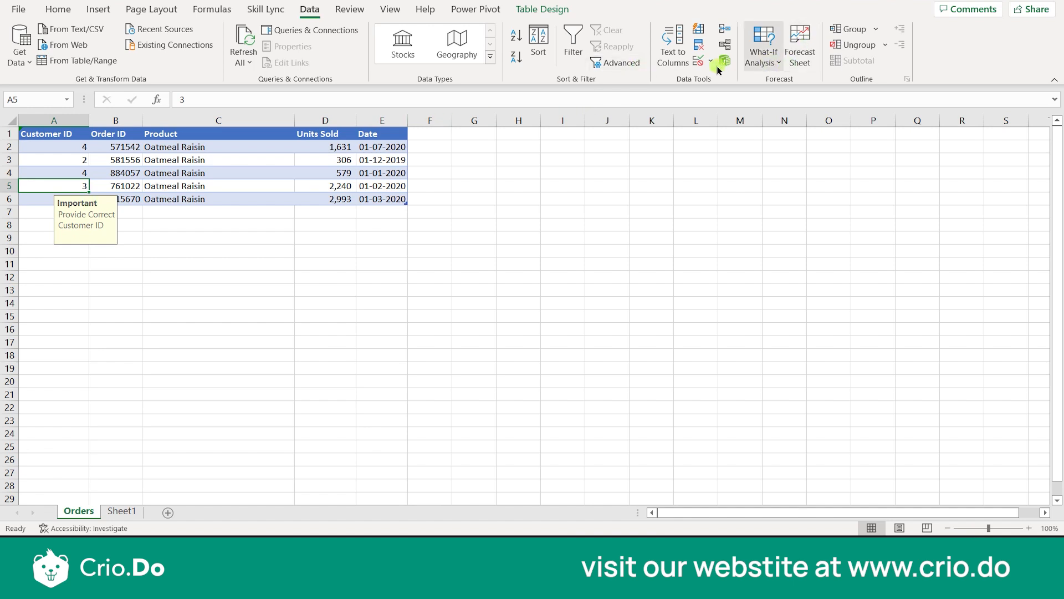
# - Review the input message in the Data Validation settings for cell A5, and close the dialog without changes
pyautogui.click(698, 61)
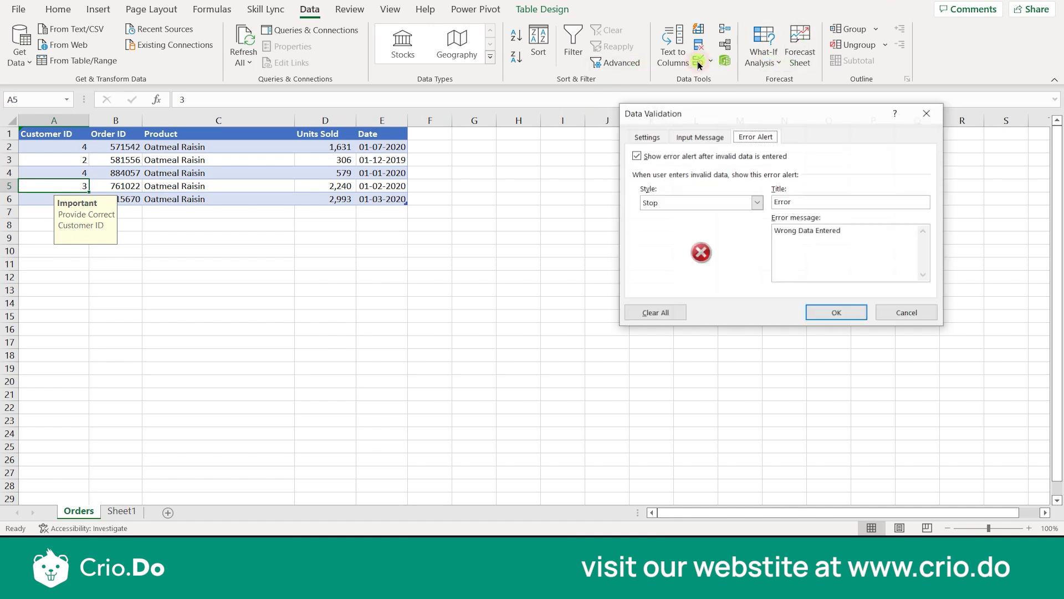
pyautogui.click(687, 136)
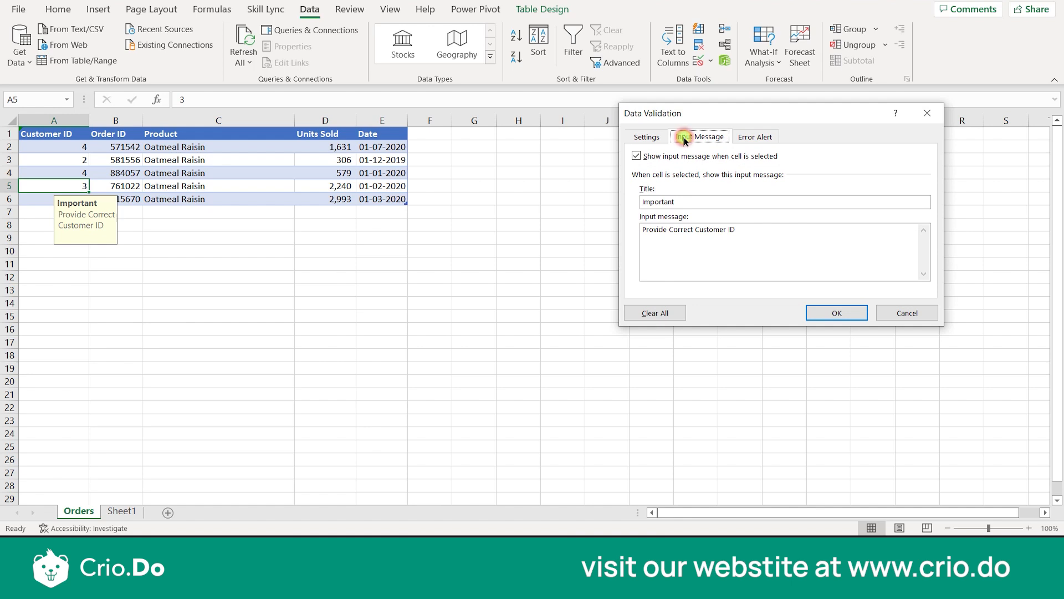
pyautogui.click(681, 200)
pyautogui.click(914, 312)
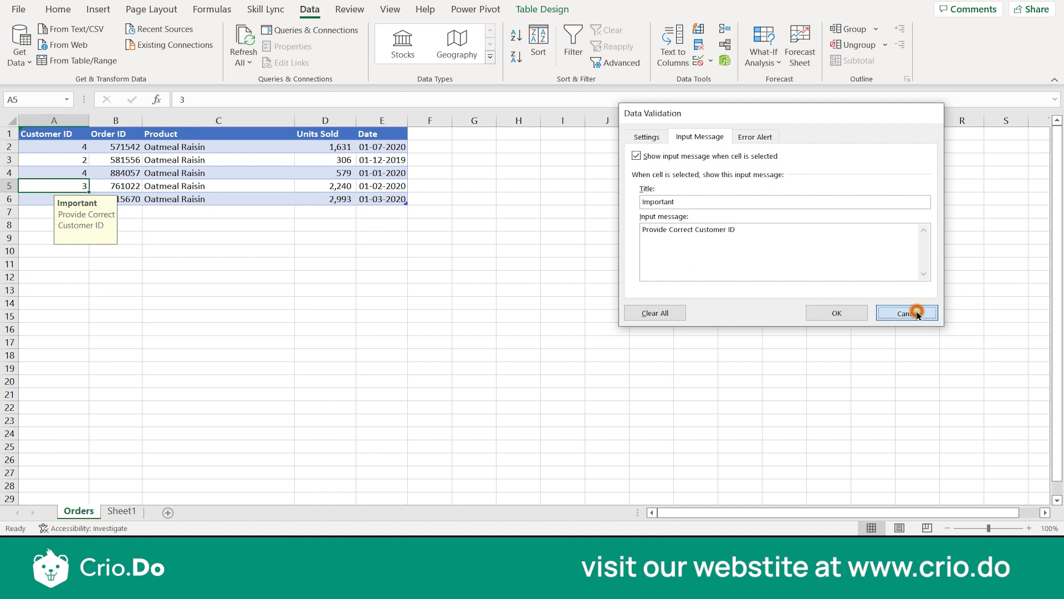
# - Test the validation rule by trying to enter Customer ID 5 in cell A7, and discard the entry
pyautogui.click(292, 281)
pyautogui.click(72, 211)
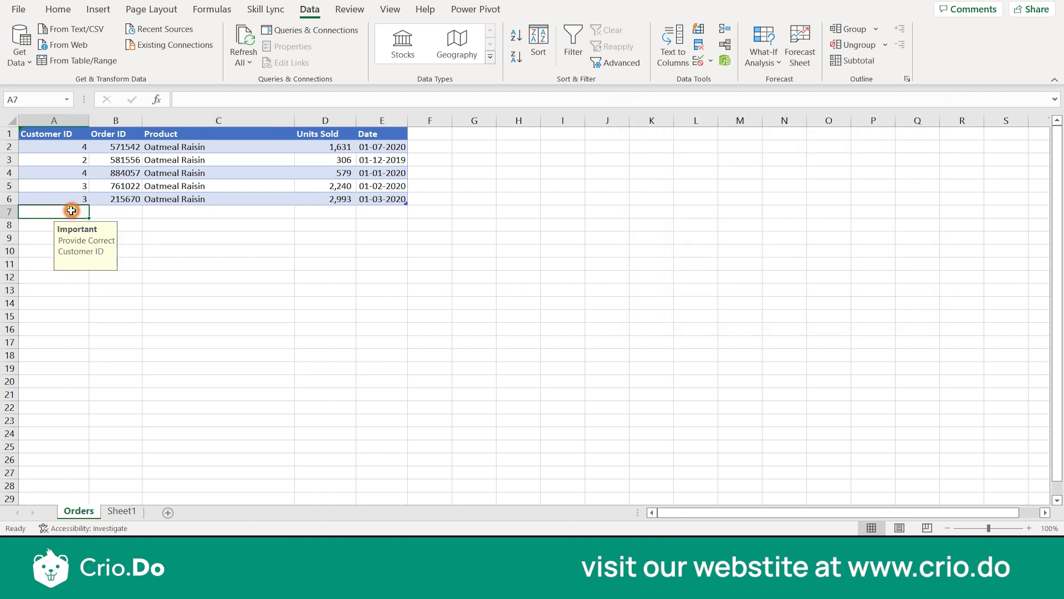
pyautogui.write('5')
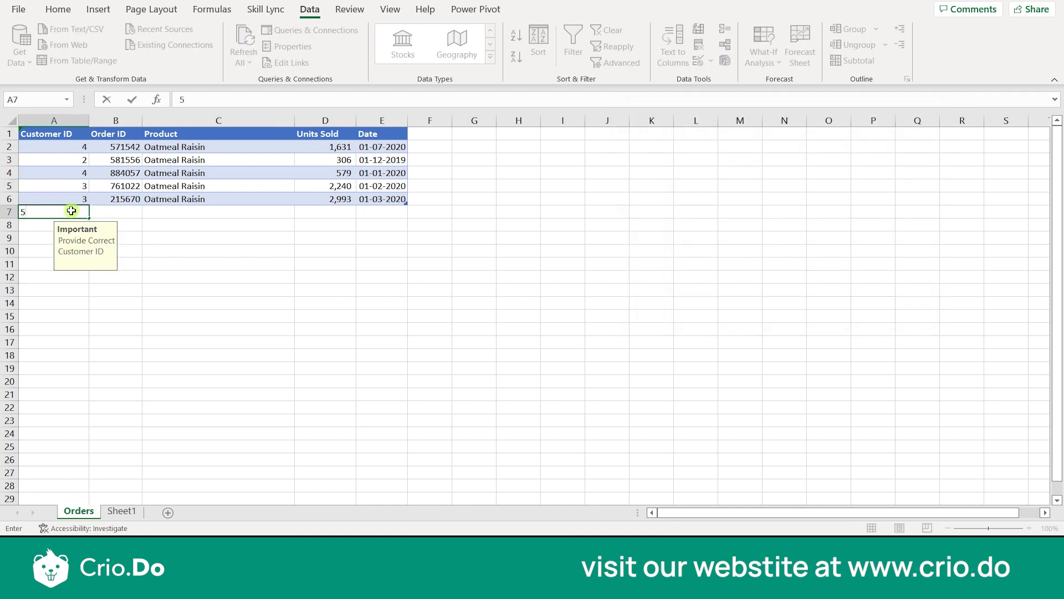
pyautogui.press('Return')
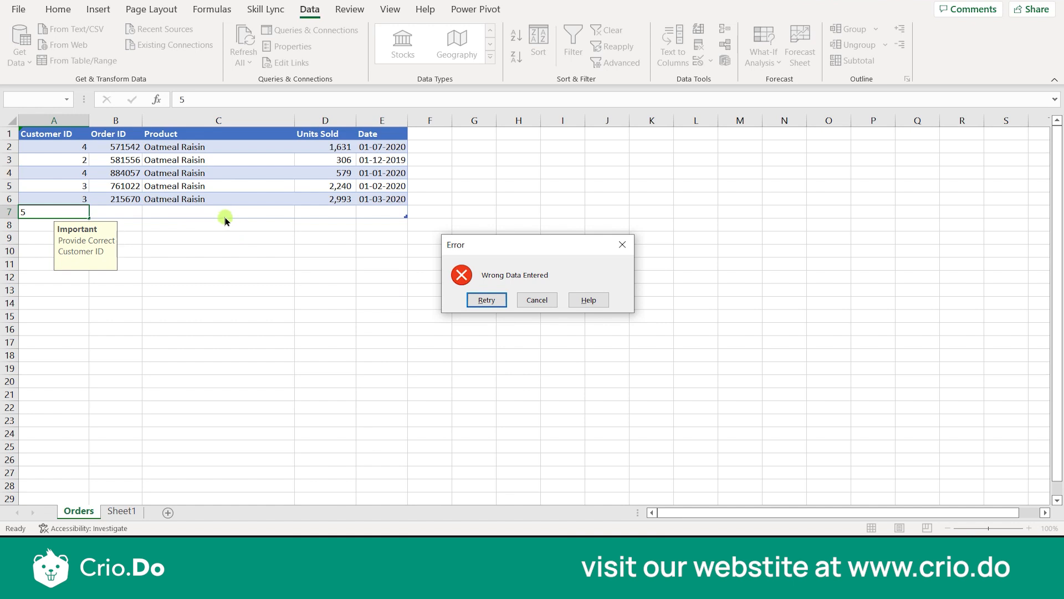
pyautogui.click(476, 300)
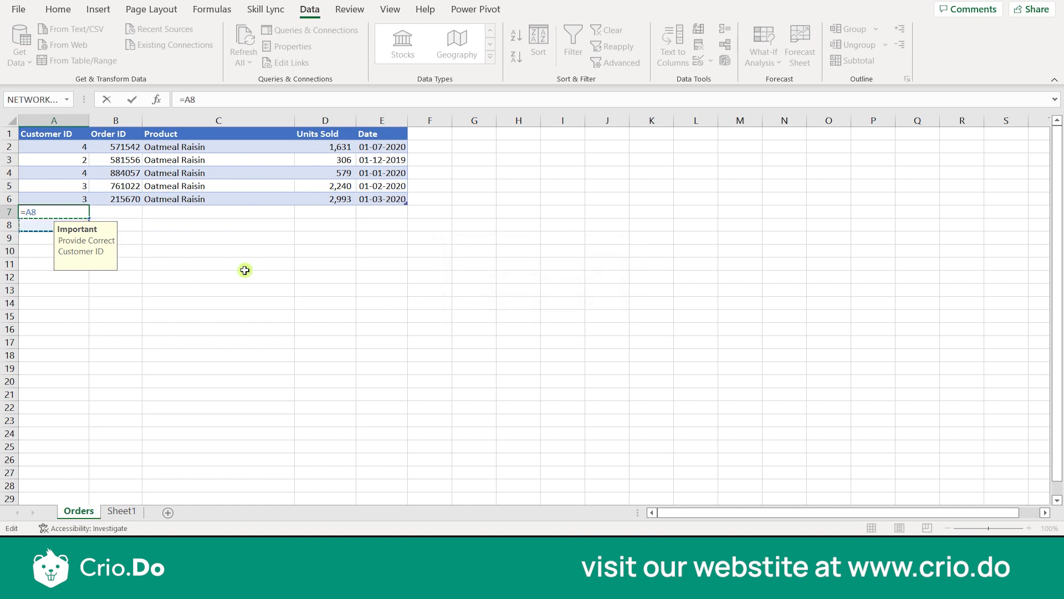
pyautogui.press('Escape')
# - Enter the Customer IDs 2, 3 and 4 in cells A7, A8 and A9
pyautogui.write('2')
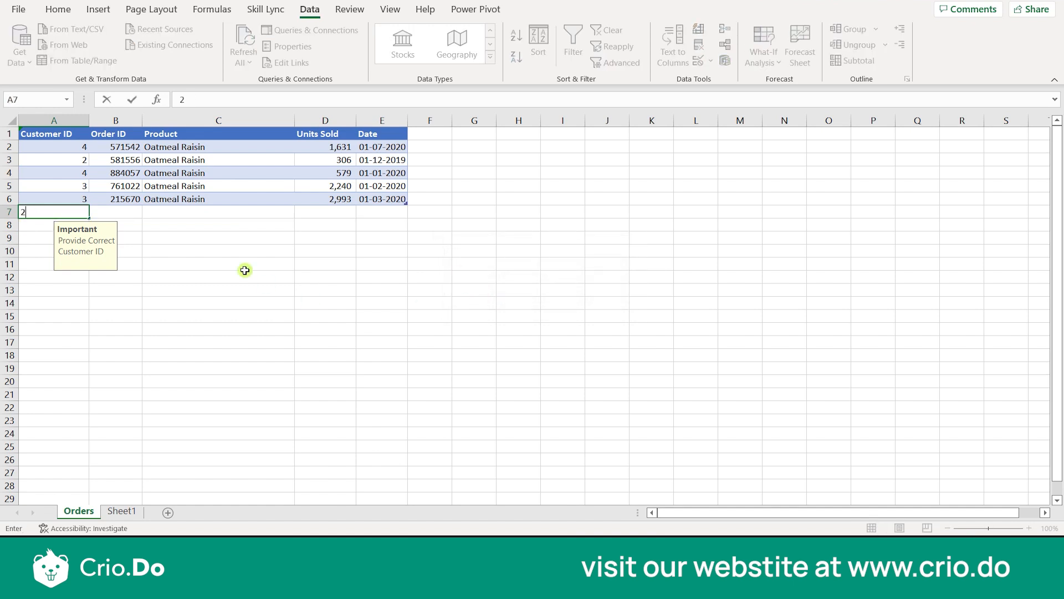
pyautogui.press('Return')
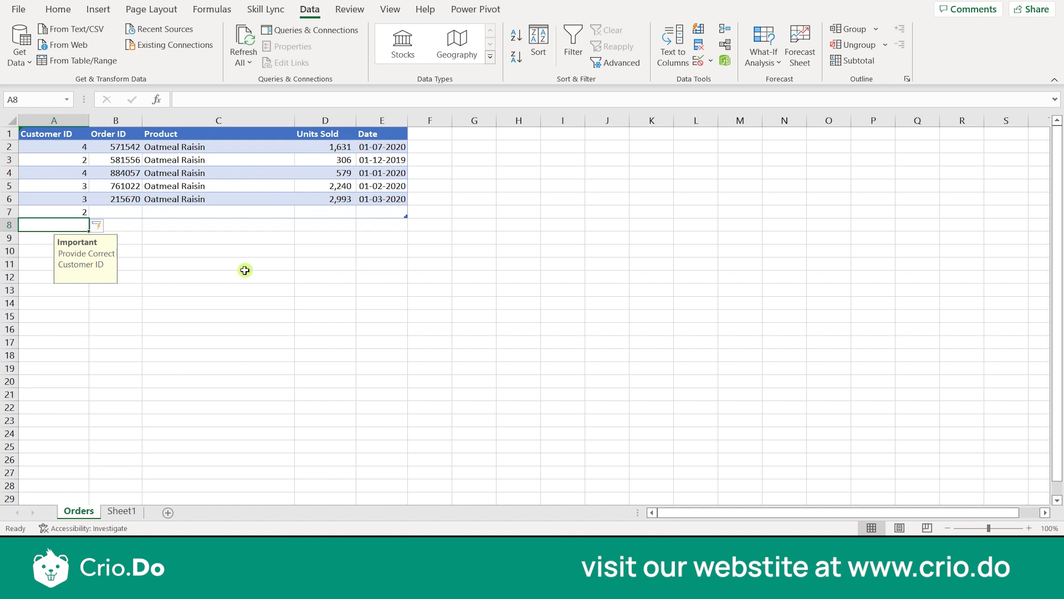
pyautogui.write('3')
pyautogui.press('Return')
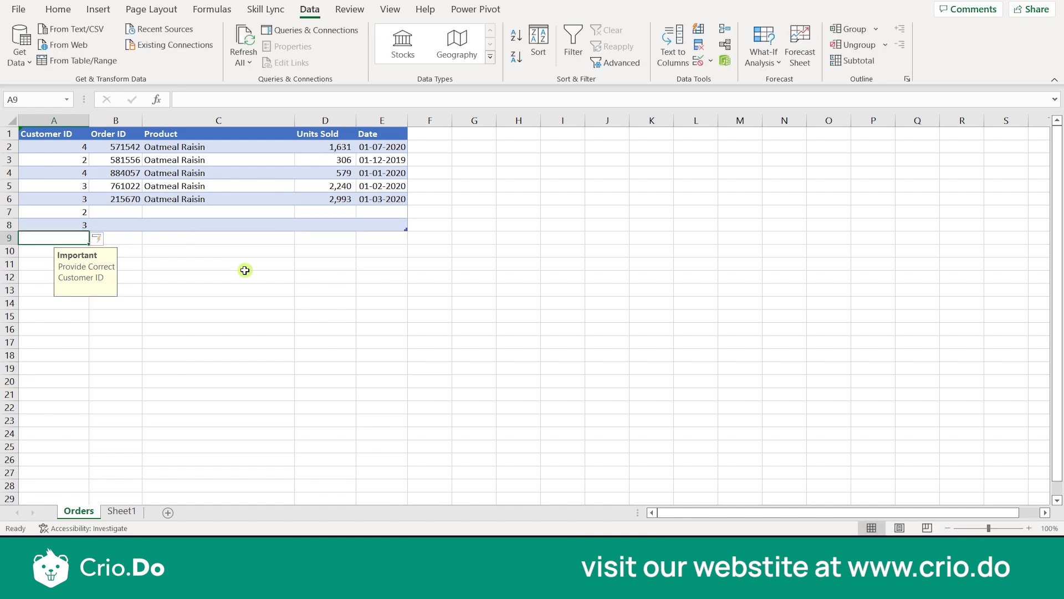
pyautogui.write('4')
pyautogui.press('Return')
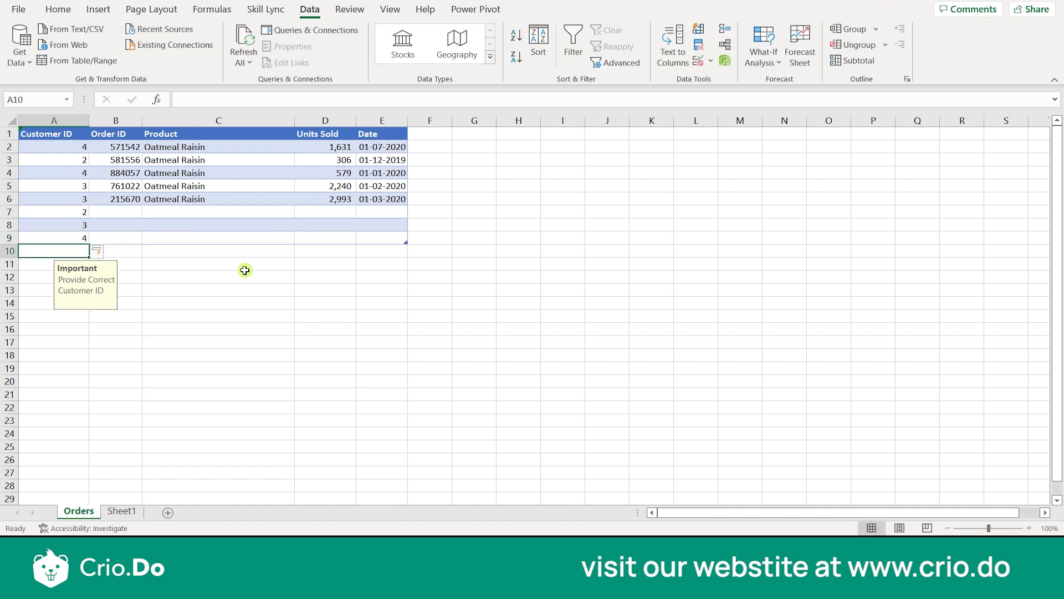
# - Try to enter Customer ID 5 in cell A10, and cancel the entry
pyautogui.write('5')
pyautogui.press('Return')
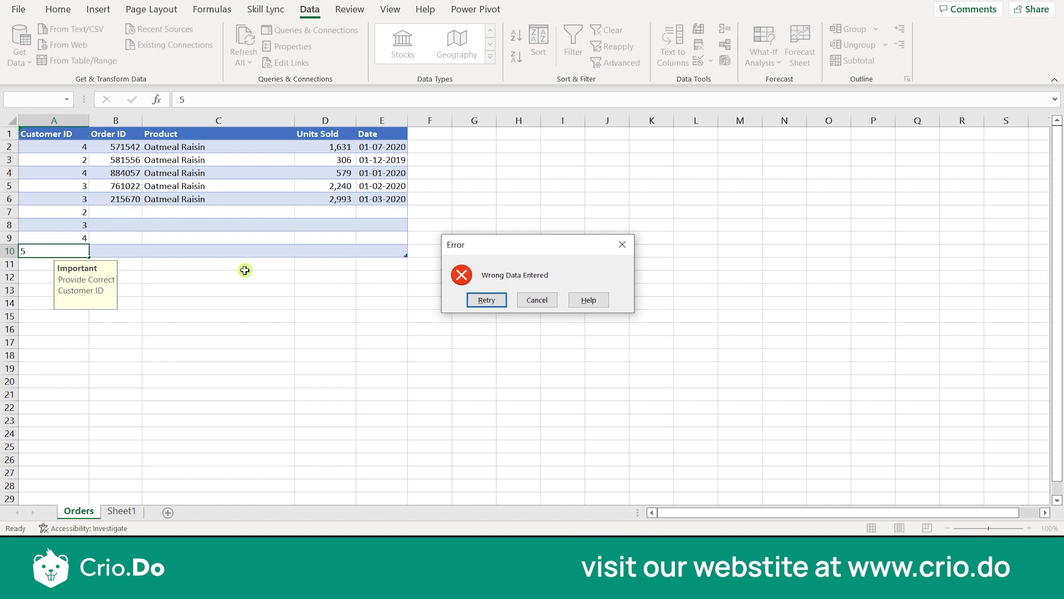
pyautogui.press('Escape')
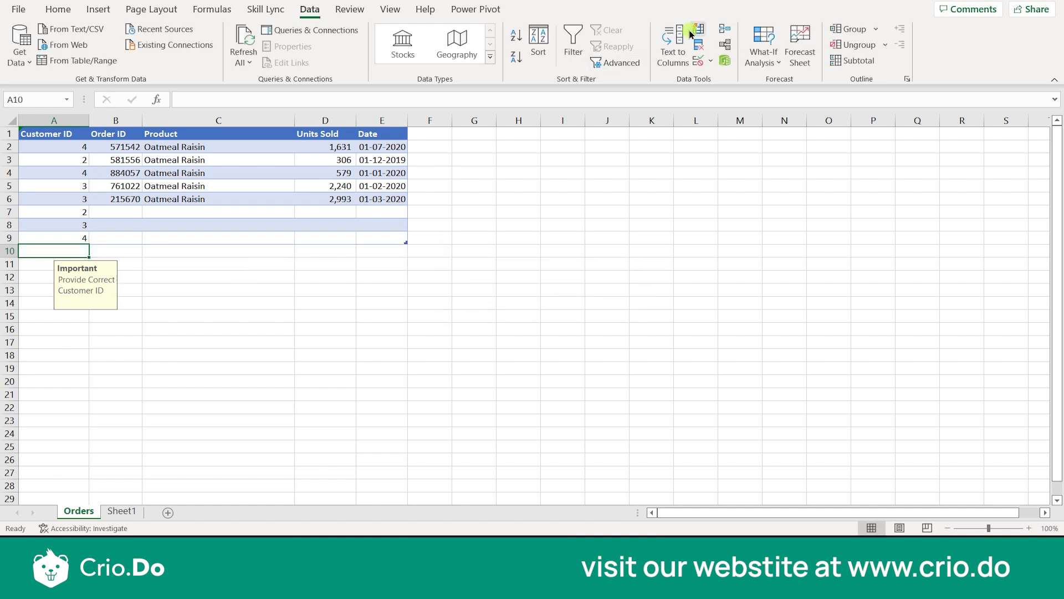
# - Change the data validation criterion of cell A10 to Custom, keeping 2 as the formula
pyautogui.click(710, 61)
pyautogui.click(717, 79)
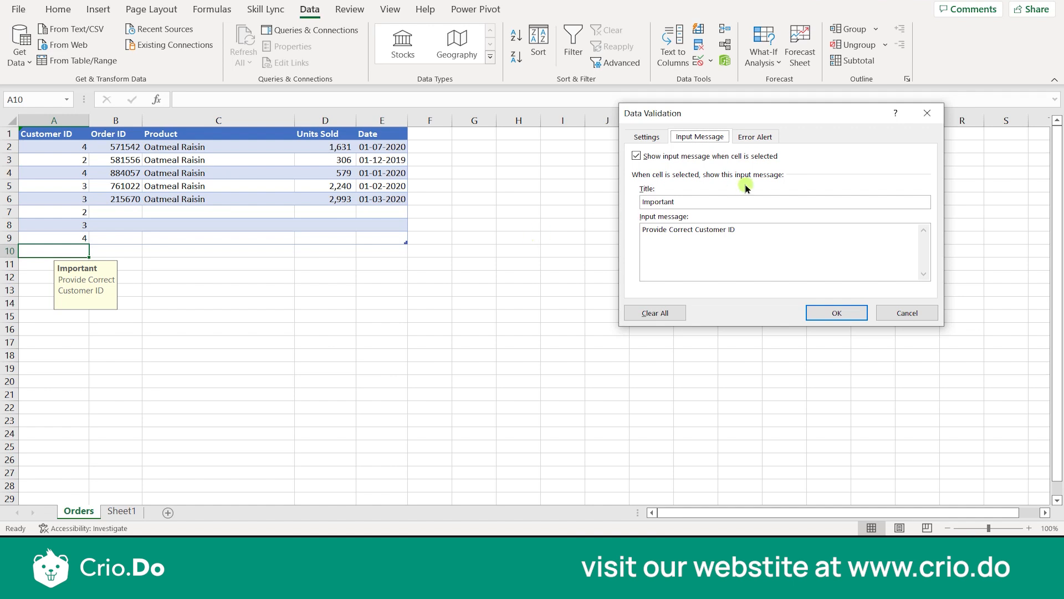
pyautogui.click(645, 136)
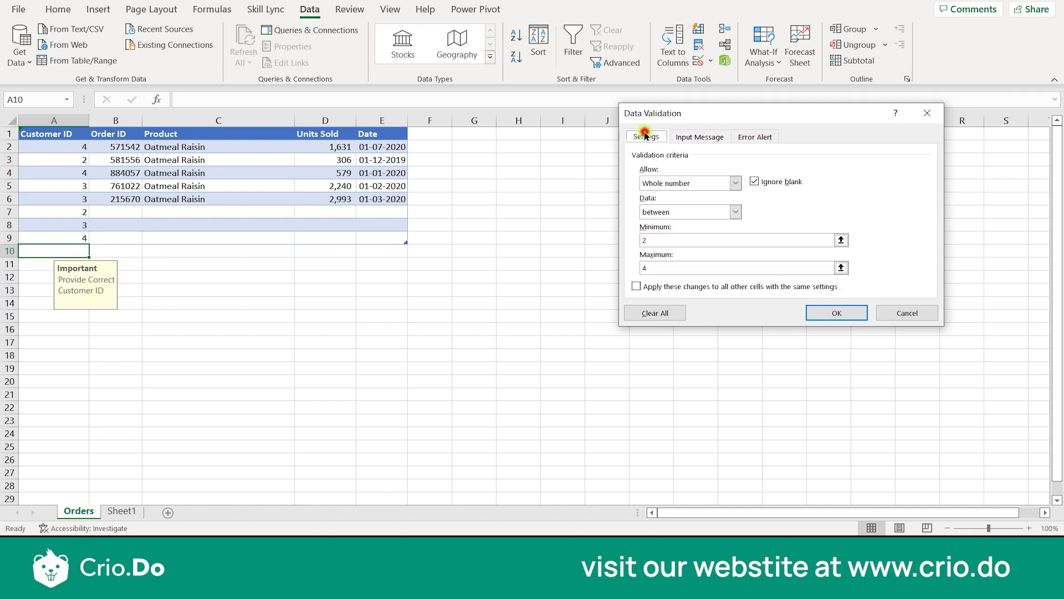
pyautogui.click(735, 184)
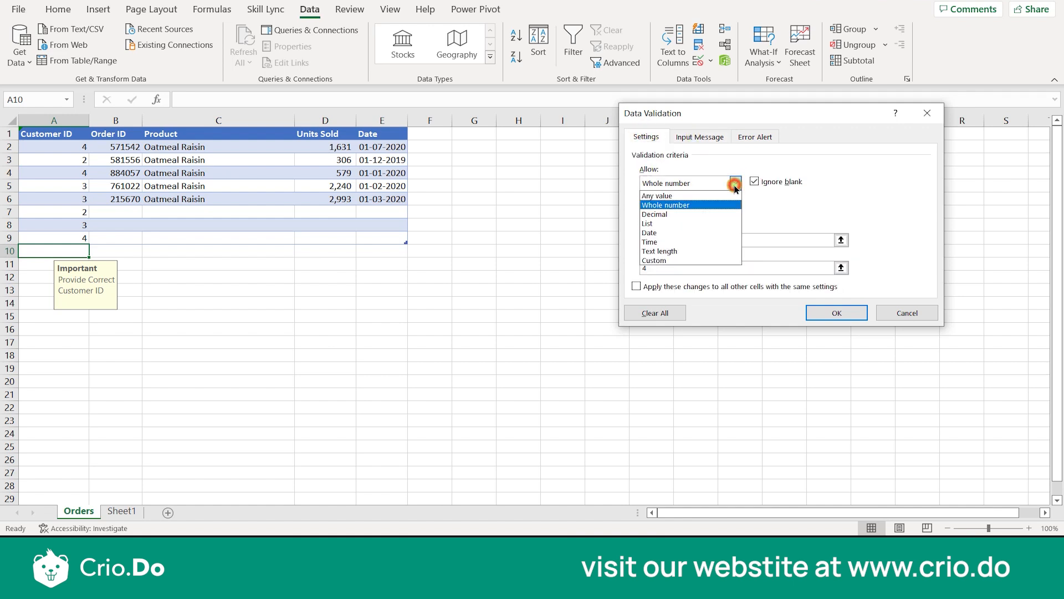
pyautogui.click(670, 260)
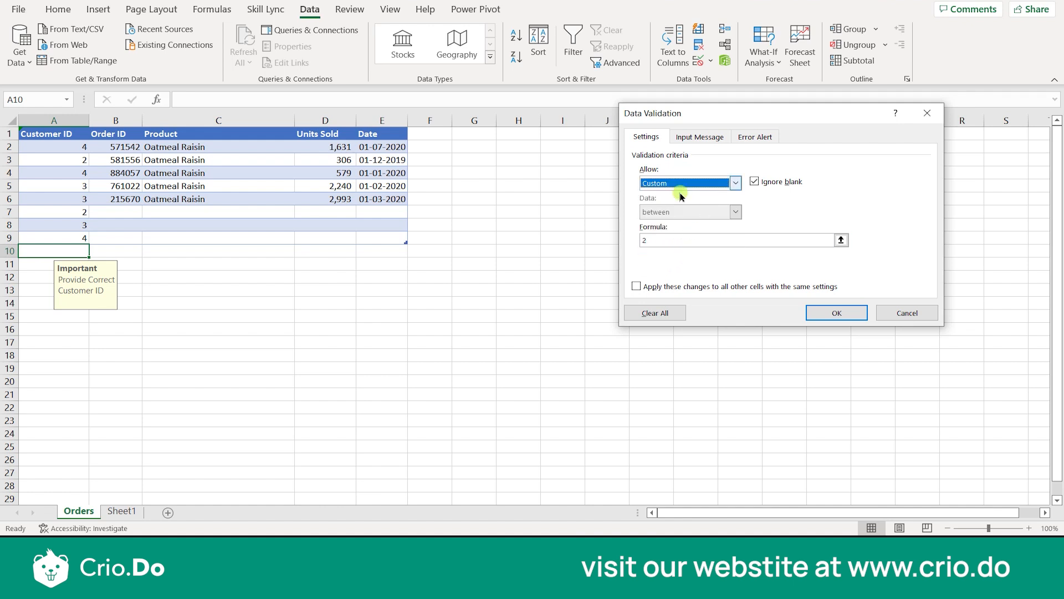
pyautogui.click(654, 240)
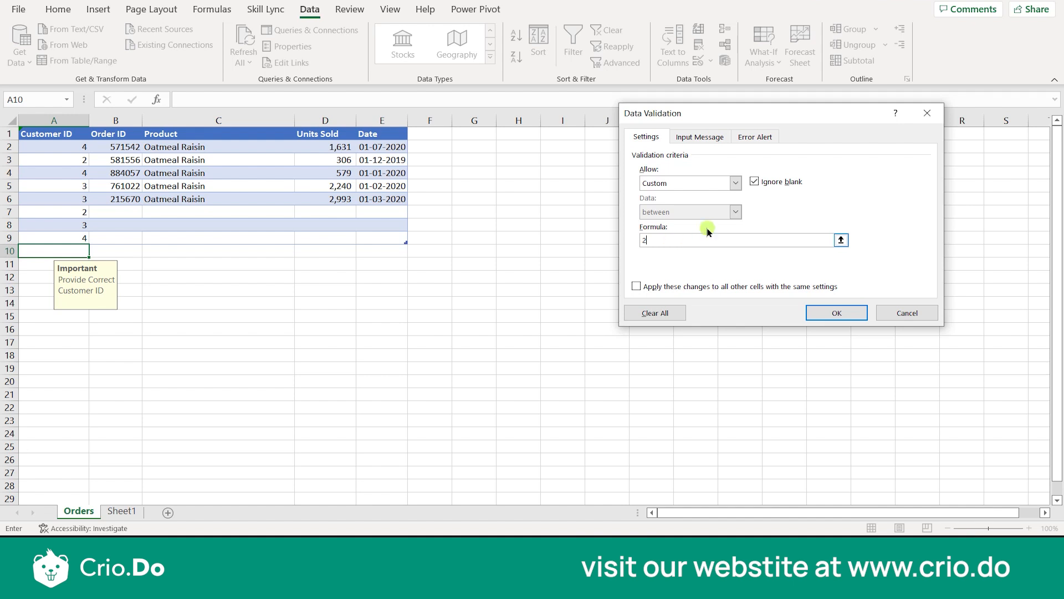
# - Review the input message for cell A10, change the error alert style to Information, and apply the rule
pyautogui.click(700, 137)
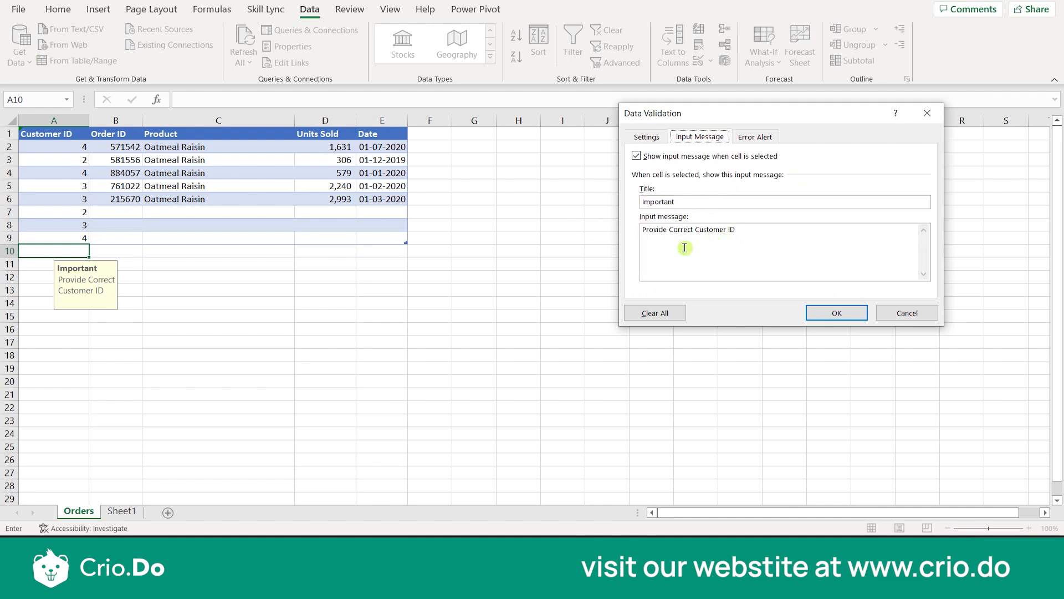
pyautogui.click(768, 140)
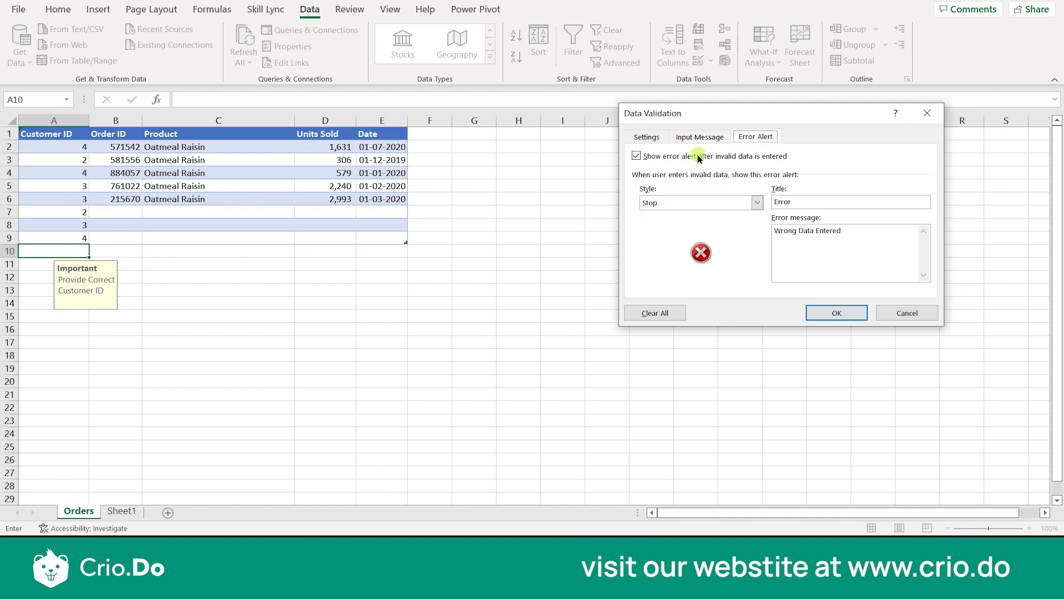
pyautogui.click(757, 203)
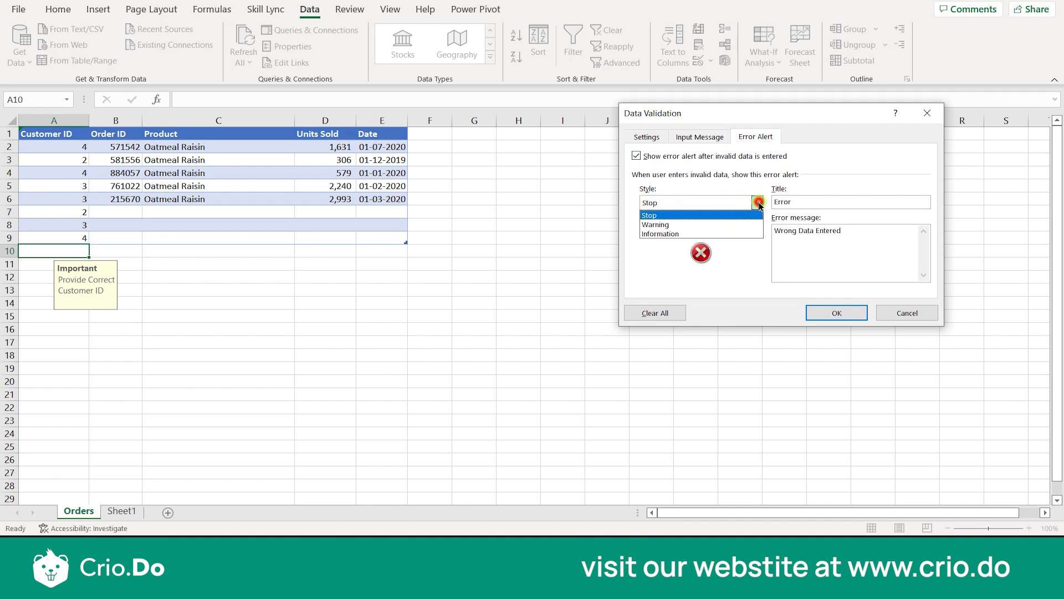
pyautogui.click(677, 233)
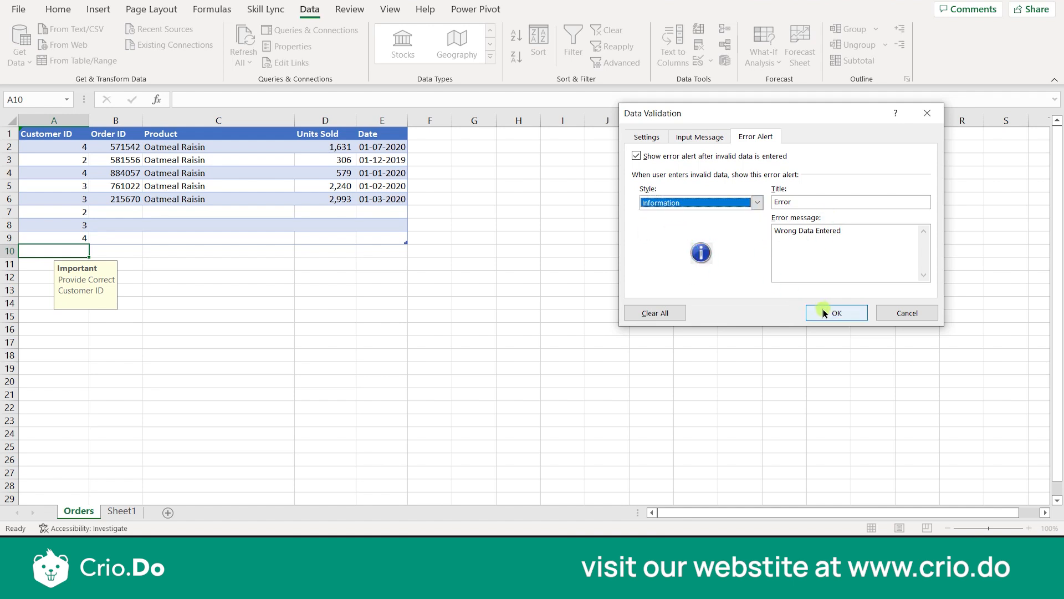
pyautogui.click(821, 311)
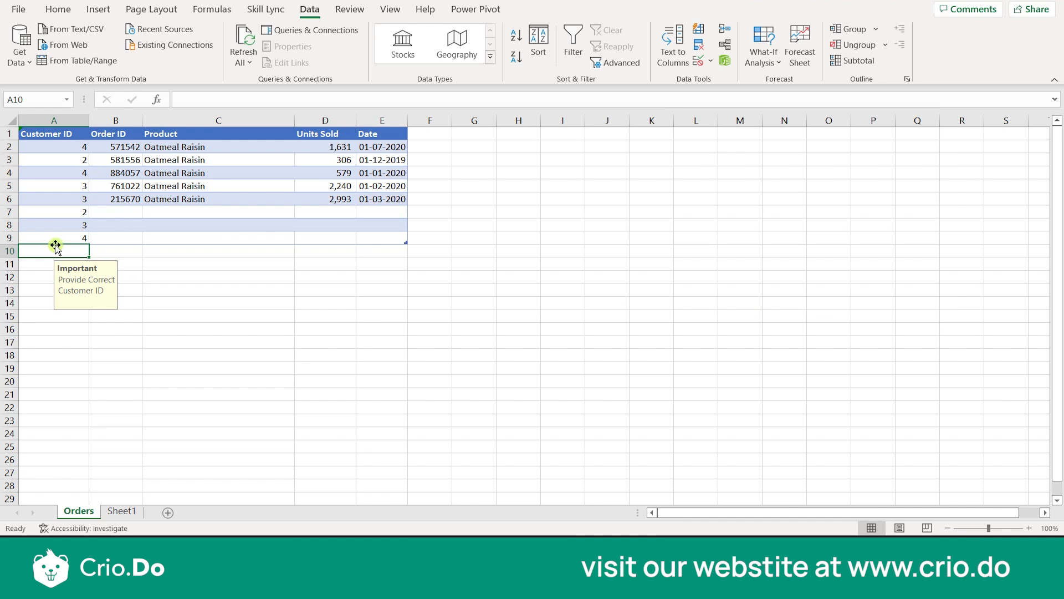
# - Enter 5 in cell A10, try the same value in cell A11, and discard the A11 entry
pyautogui.write('5')
pyautogui.press('Return')
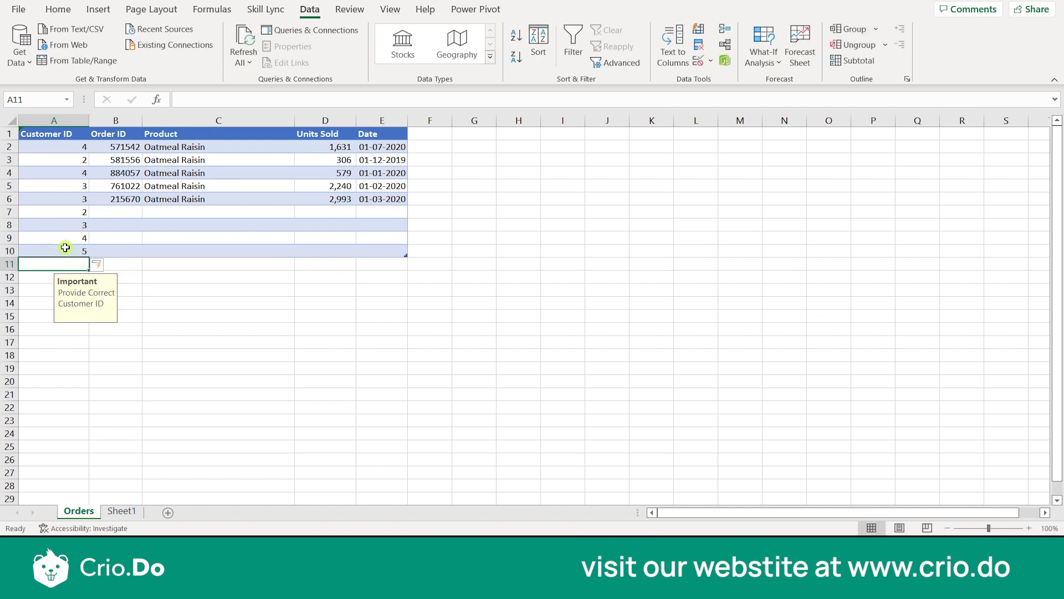
pyautogui.write('5')
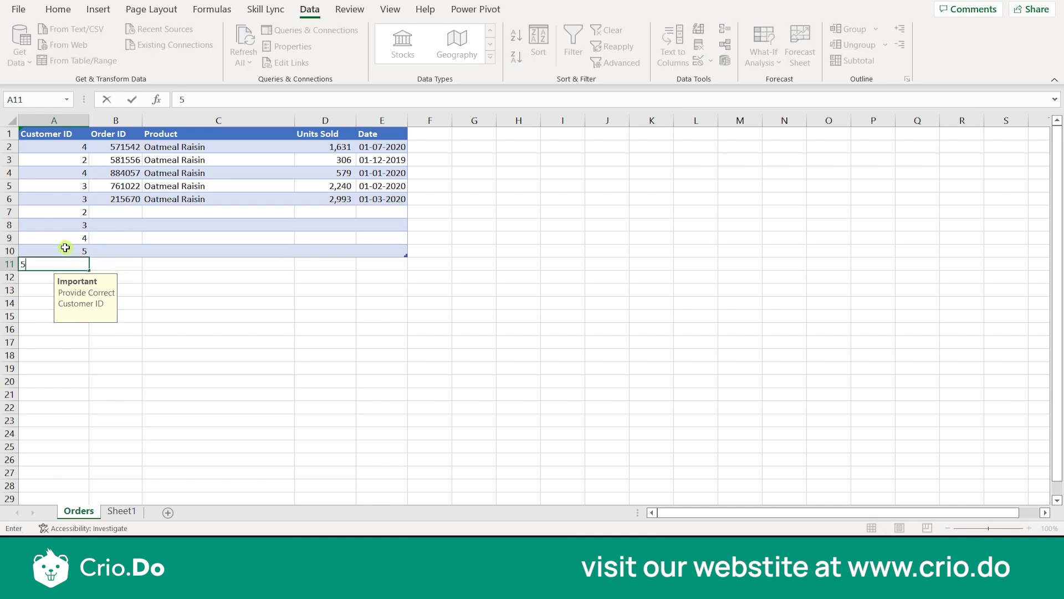
pyautogui.press('Return')
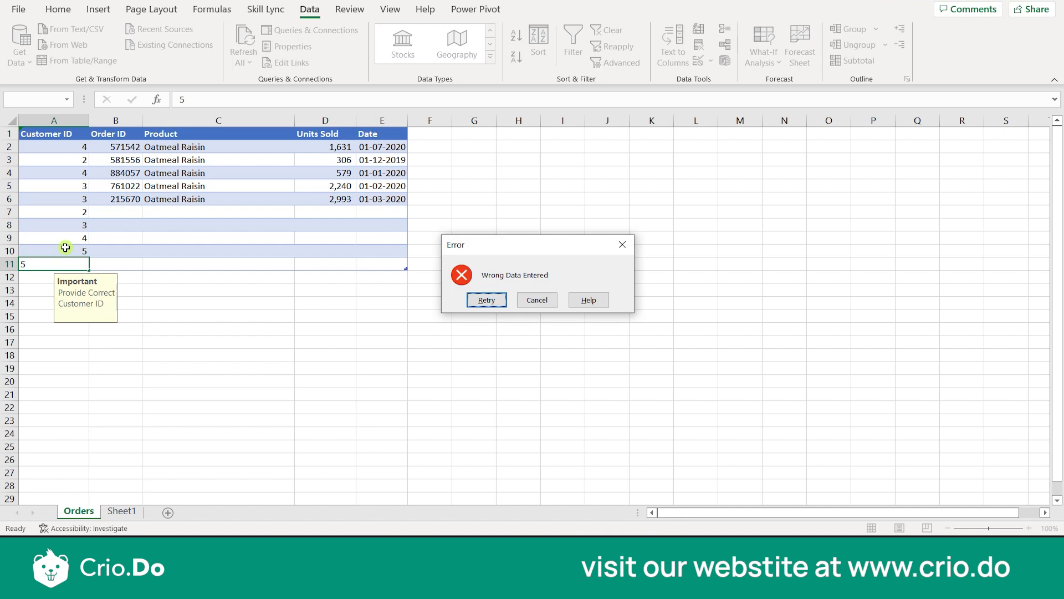
pyautogui.press('Escape')
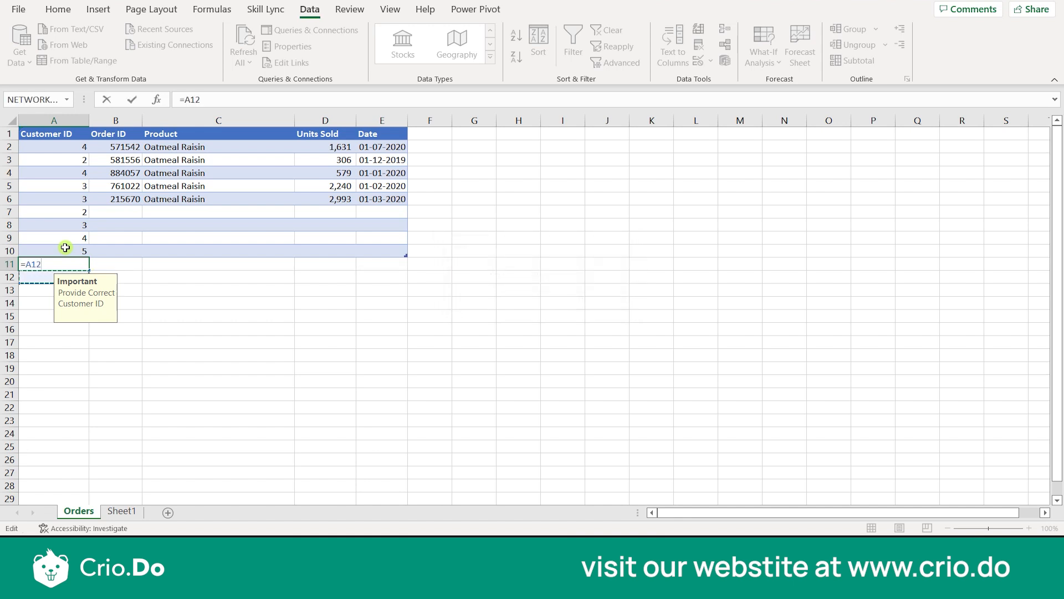
pyautogui.click(118, 238)
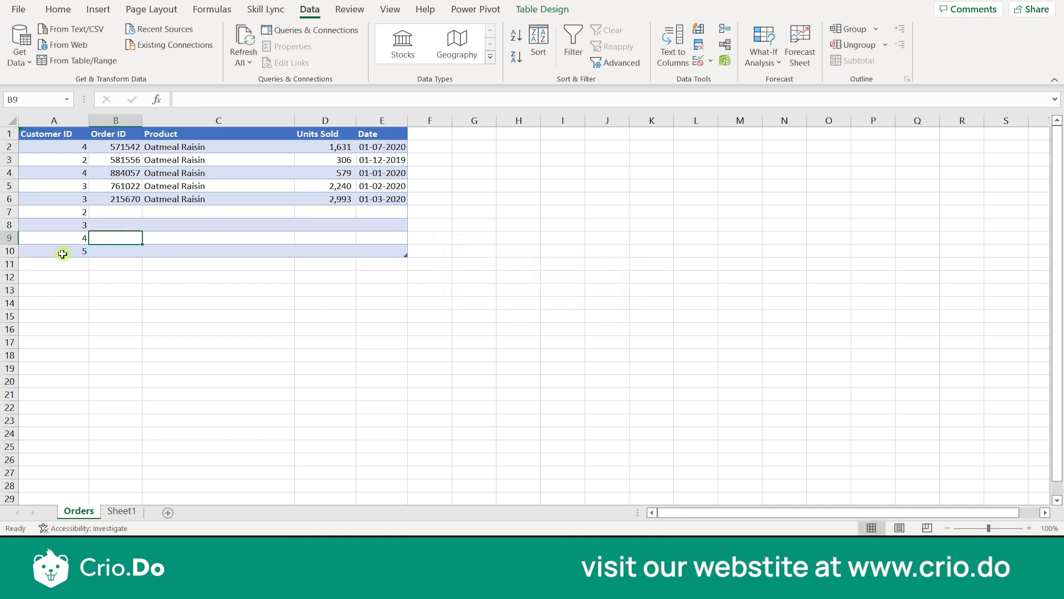
# - Erase all data validation settings from the whole Customer ID column, and apply the cleared settings
pyautogui.click(61, 120)
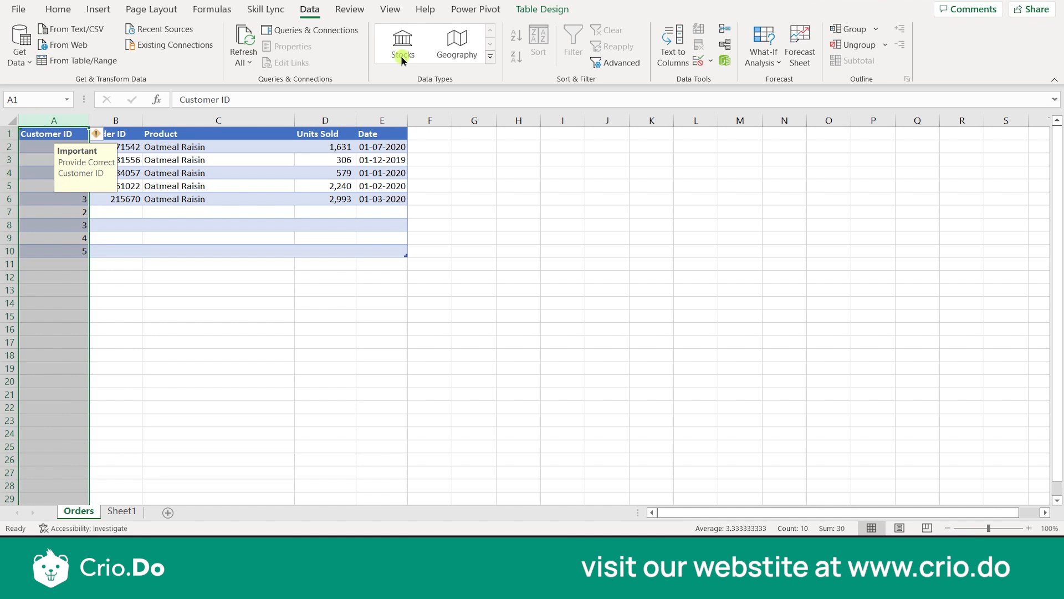
pyautogui.click(714, 64)
pyautogui.click(731, 78)
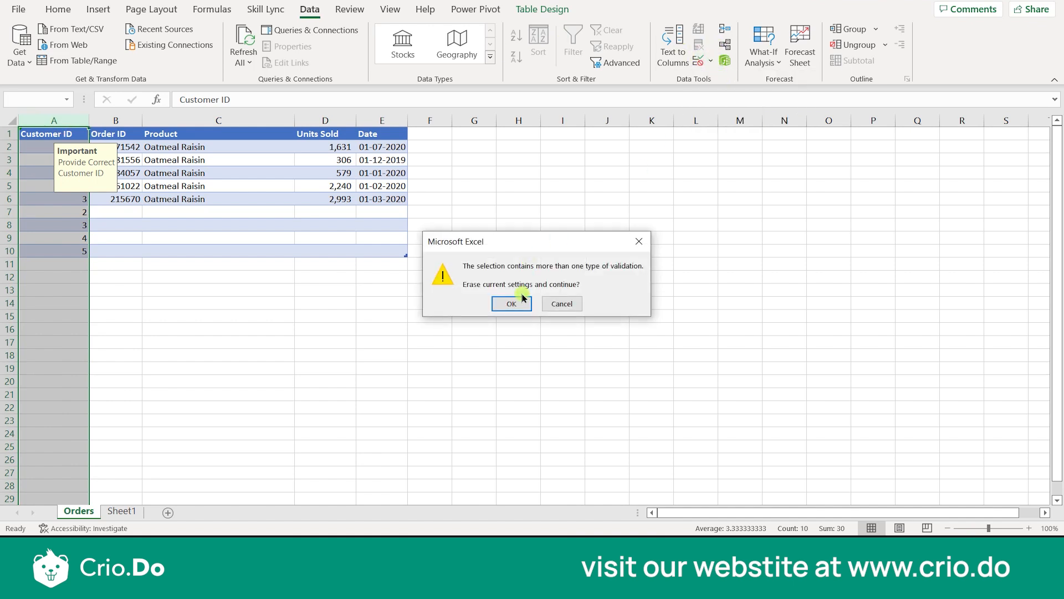
pyautogui.click(511, 304)
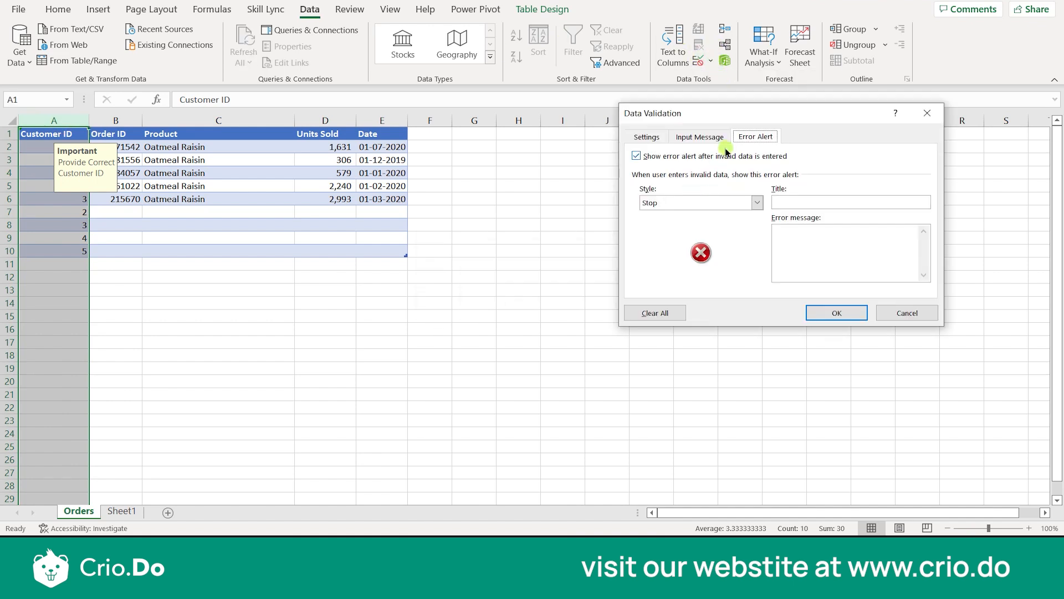
pyautogui.click(638, 315)
pyautogui.click(835, 313)
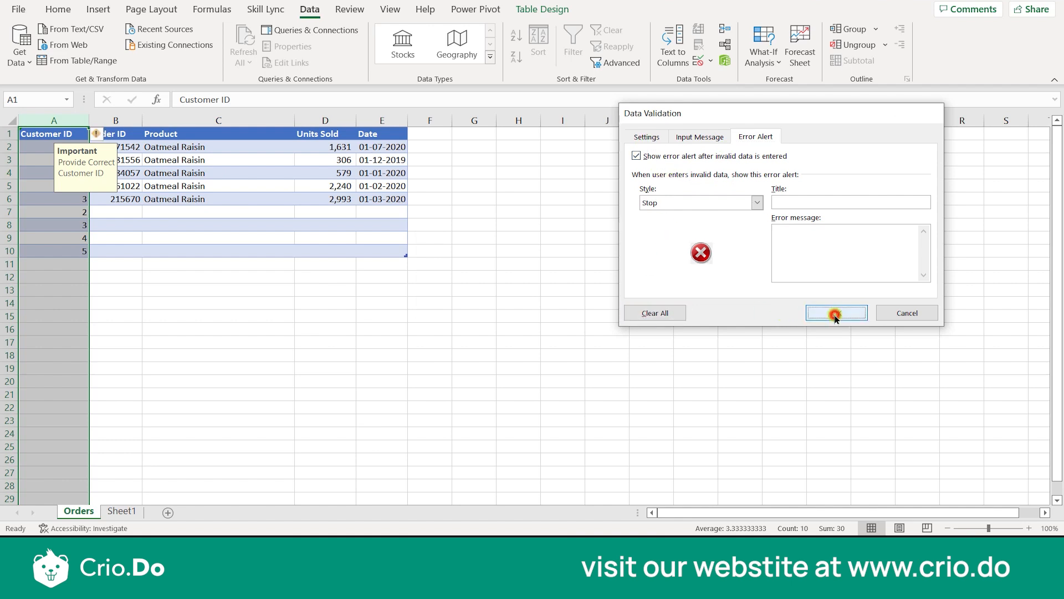
pyautogui.click(621, 321)
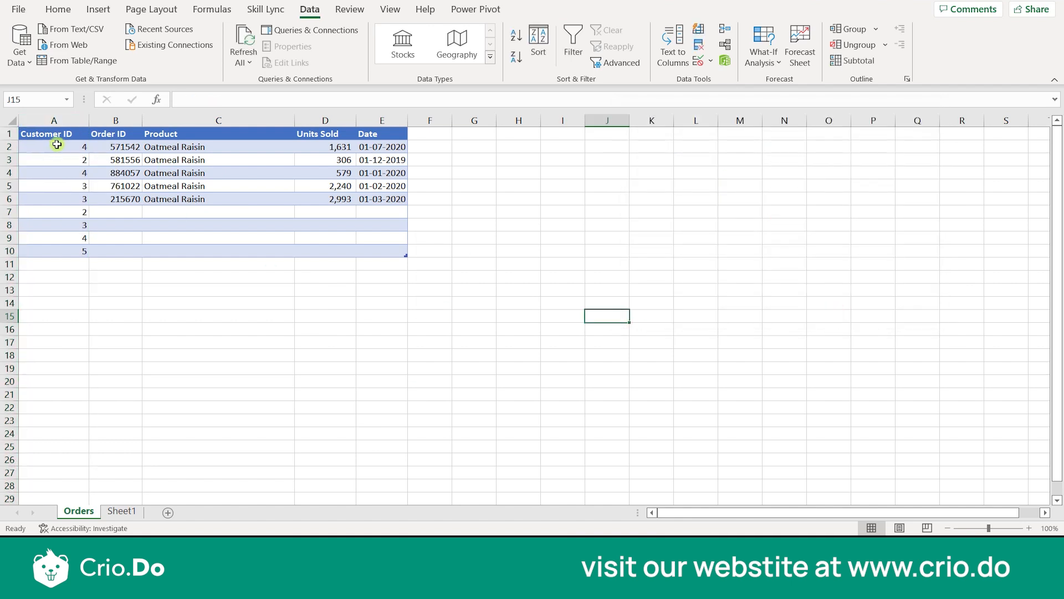
# - Restrict the entire Customer ID column to whole numbers between a minimum and a maximum value
pyautogui.click(53, 119)
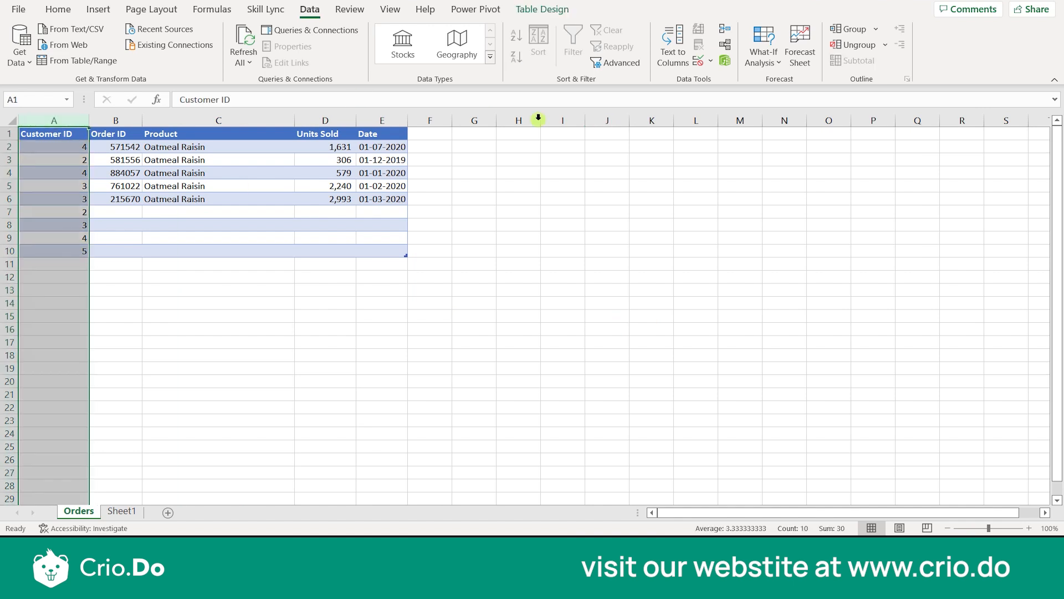
pyautogui.click(709, 61)
pyautogui.click(720, 78)
pyautogui.click(644, 137)
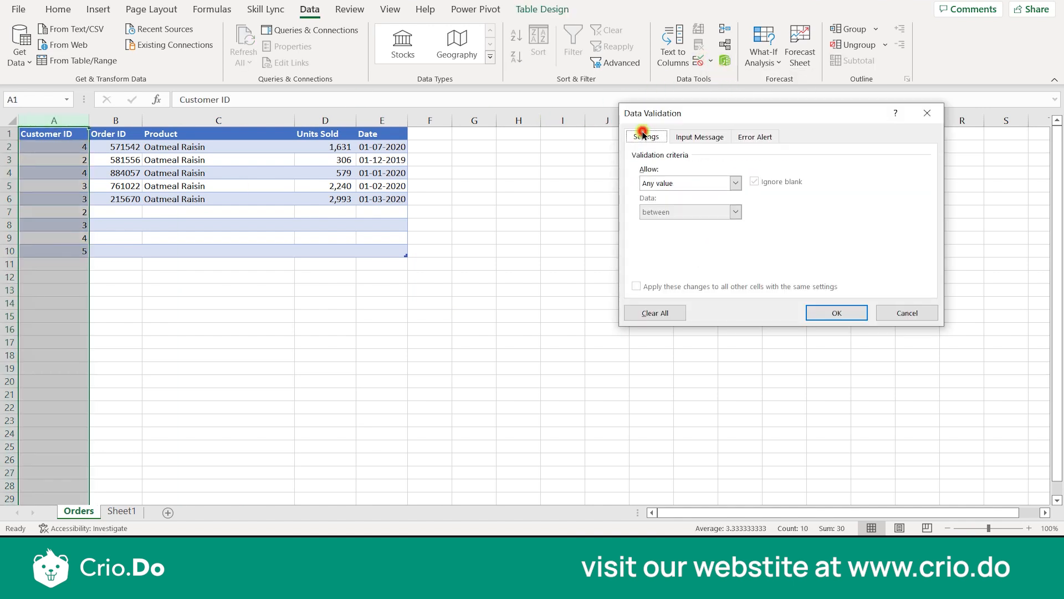
pyautogui.click(735, 182)
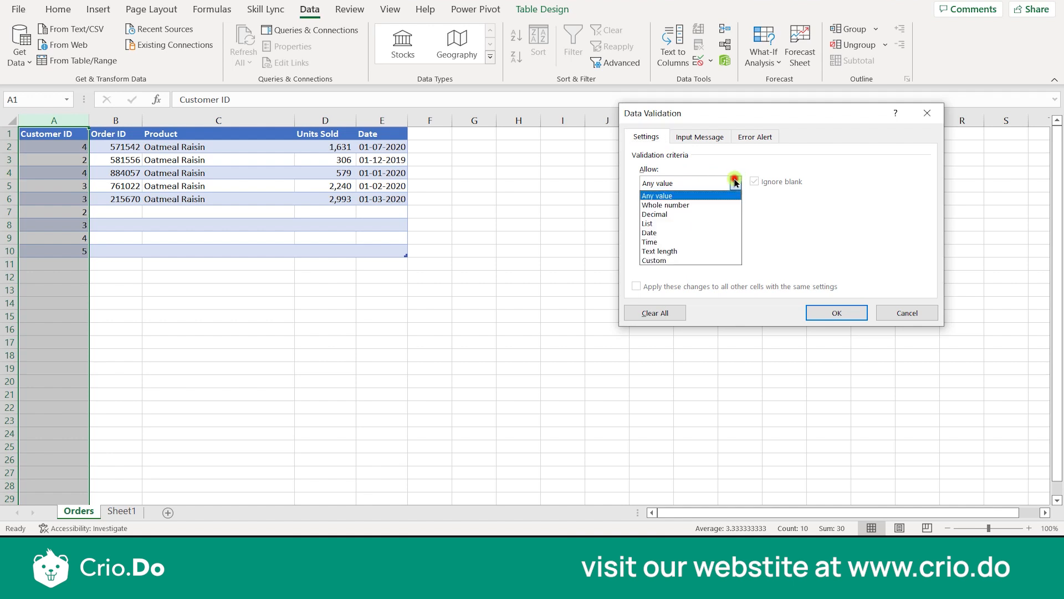
pyautogui.click(707, 205)
pyautogui.click(672, 237)
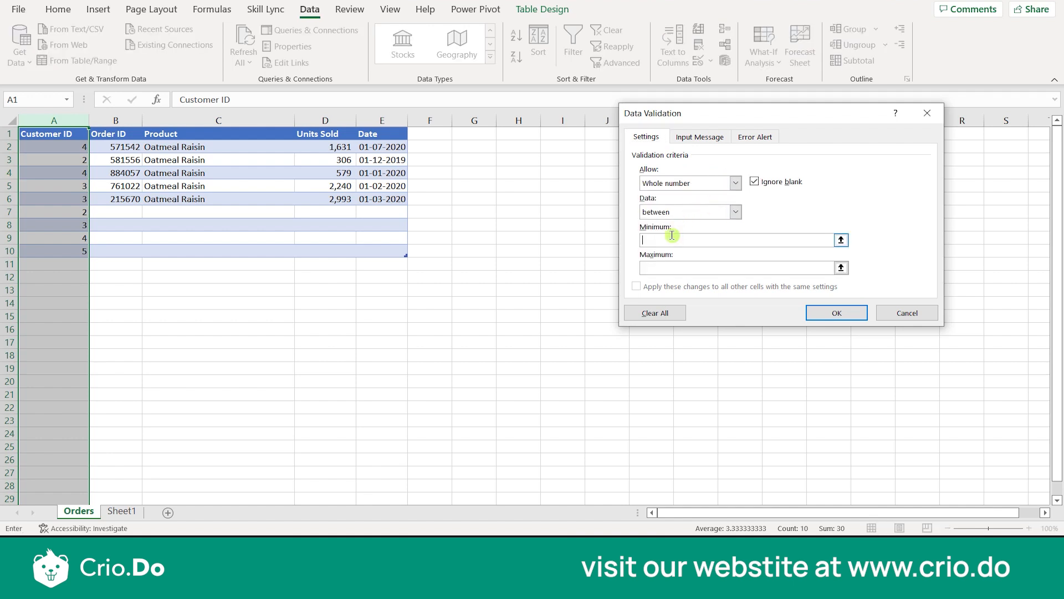
pyautogui.click(659, 268)
# - Add the input message Correct titled Imp and an Information error alert with Wrong as title and message to the Customer ID rule
pyautogui.click(699, 136)
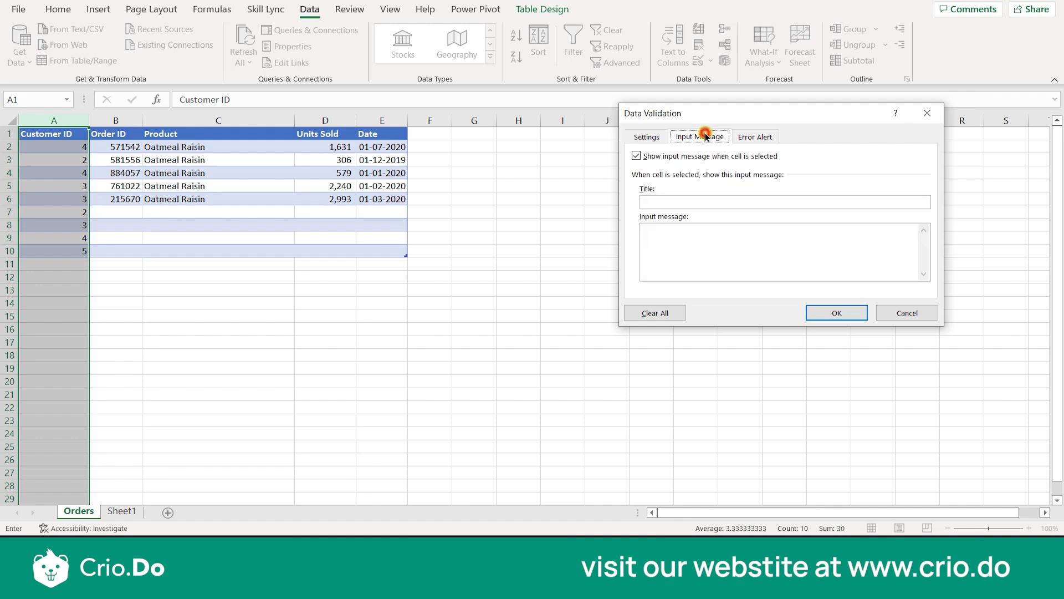
pyautogui.click(655, 203)
pyautogui.click(765, 138)
pyautogui.click(754, 204)
pyautogui.click(720, 235)
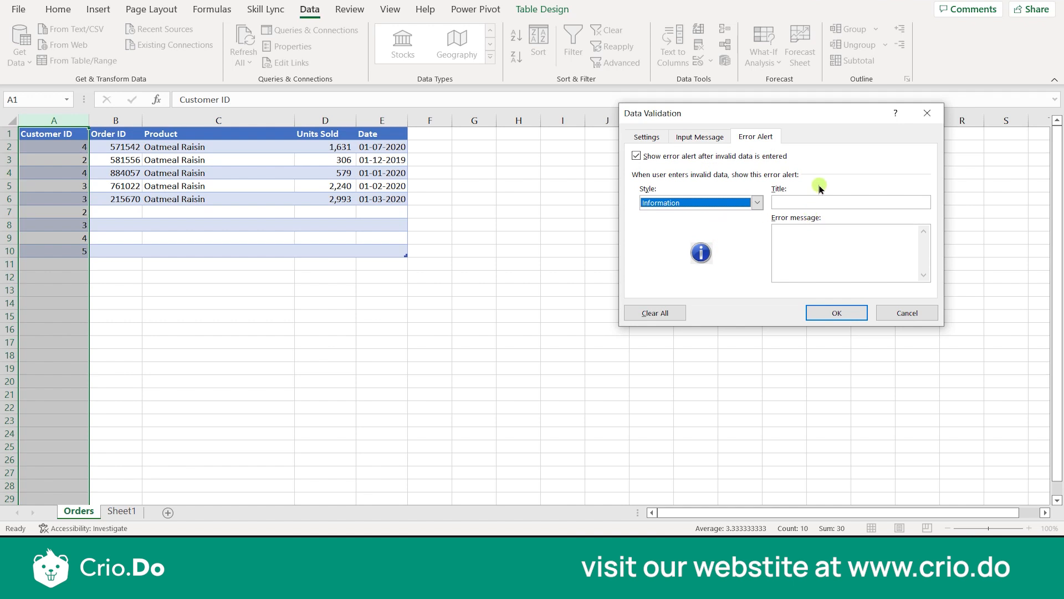
pyautogui.click(809, 203)
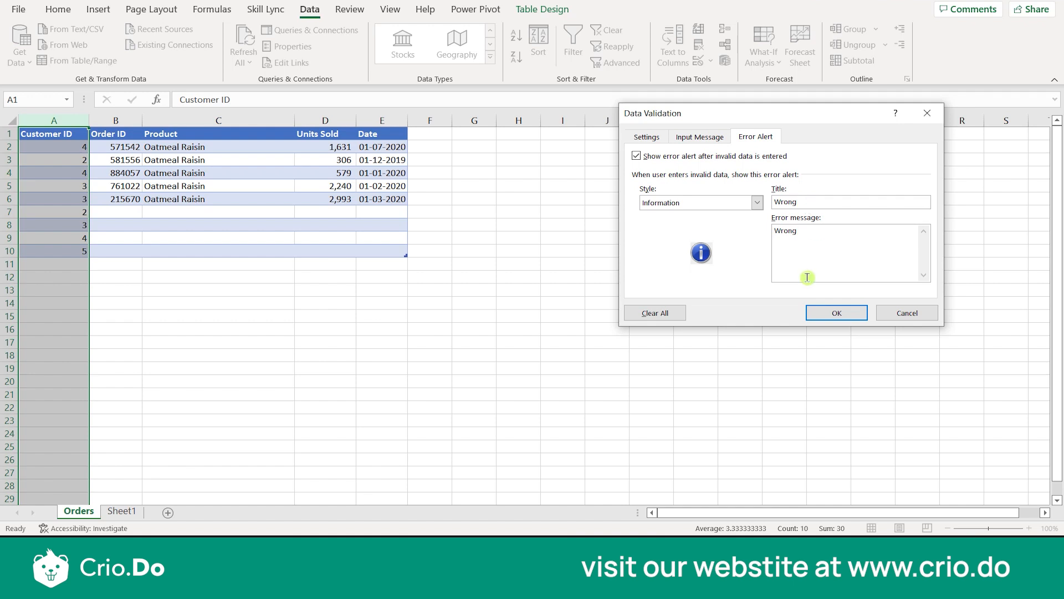
pyautogui.click(824, 310)
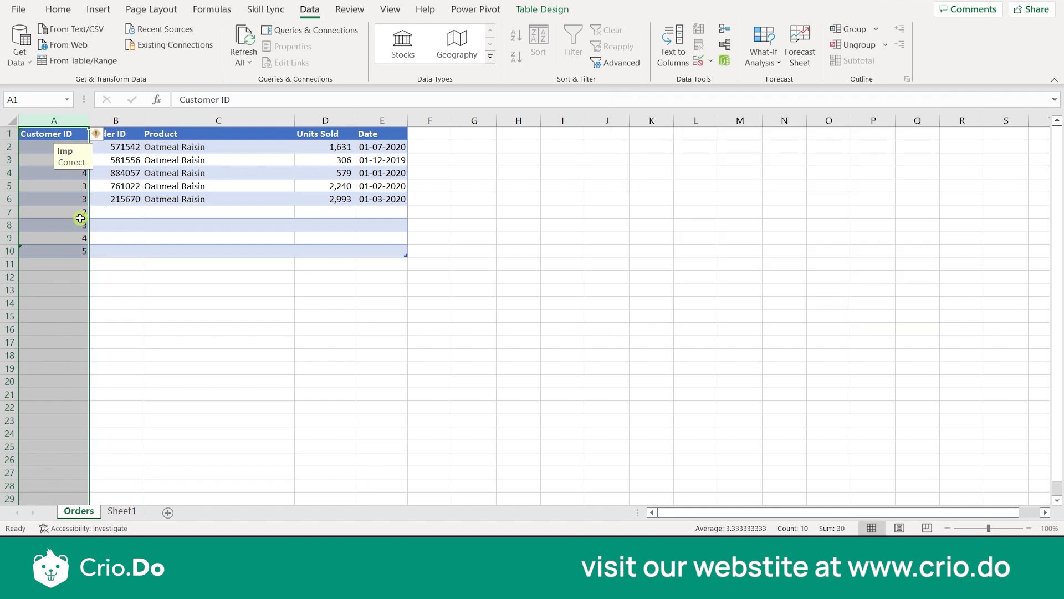
# - Test the validation rule by entering 5 in cell A11, and accept the value at the alert
pyautogui.click(61, 267)
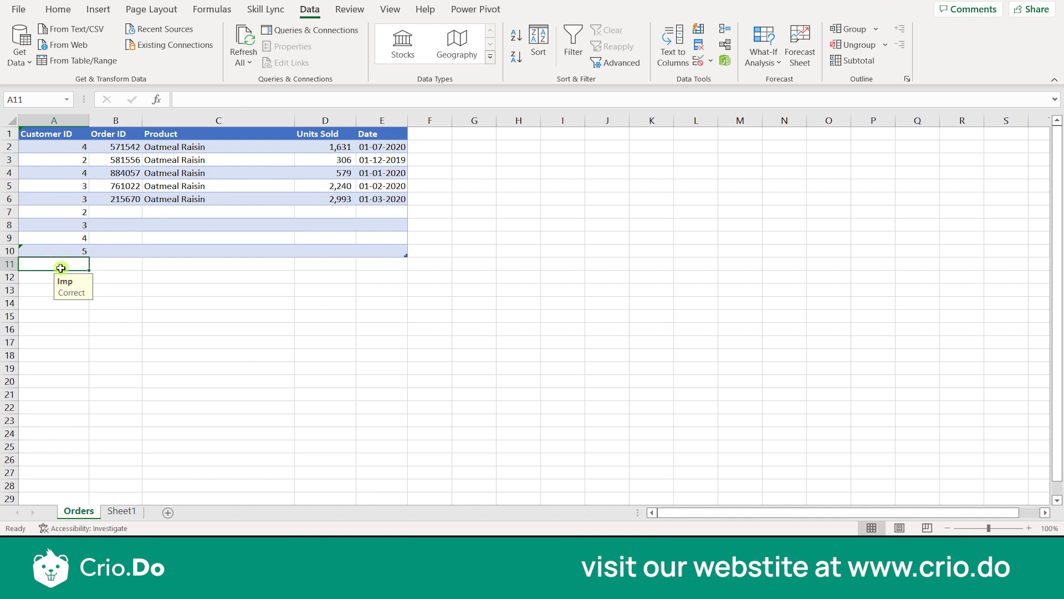
pyautogui.write('5')
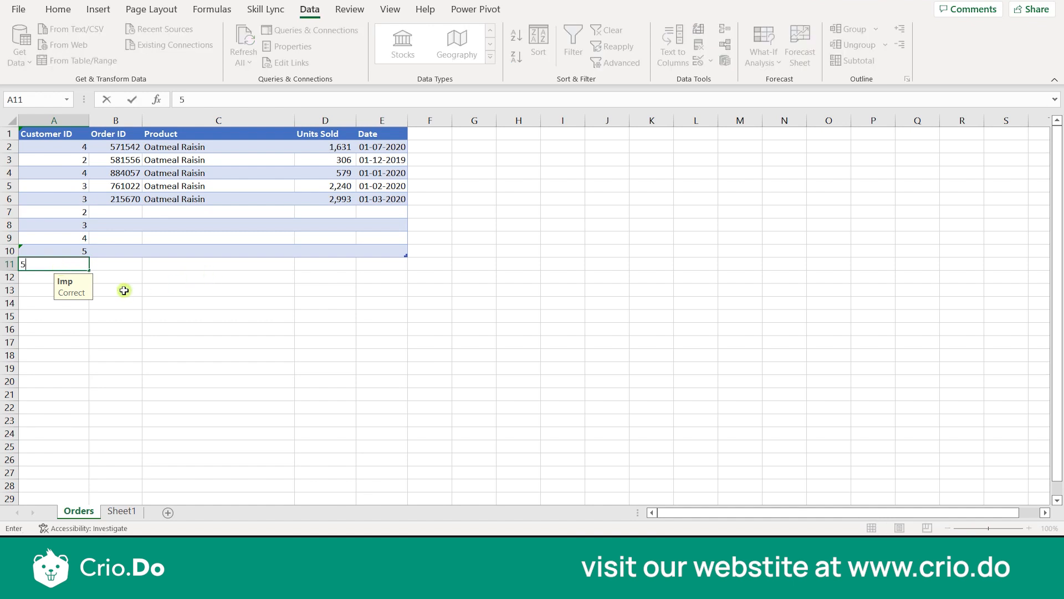
pyautogui.press('Return')
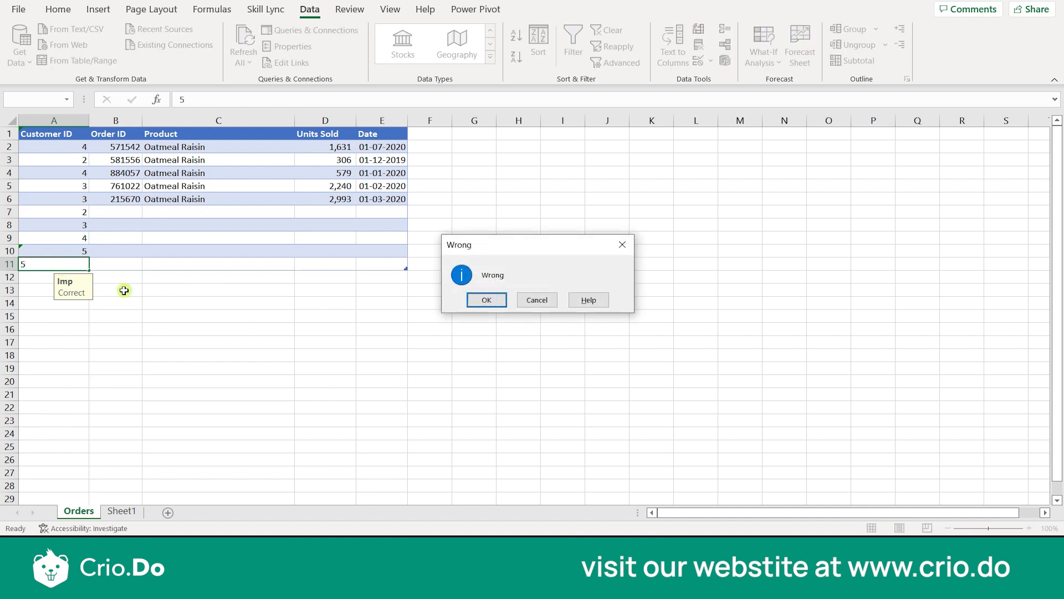
pyautogui.press('Return')
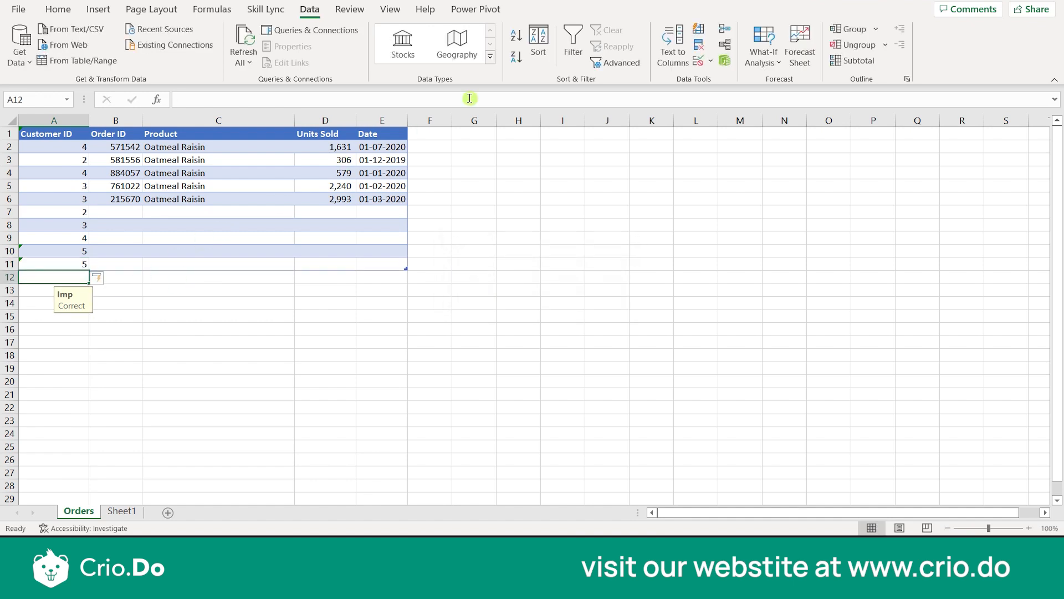
# - Review the available error alert styles in the validation settings of cell A12, and close them without saving
pyautogui.click(711, 60)
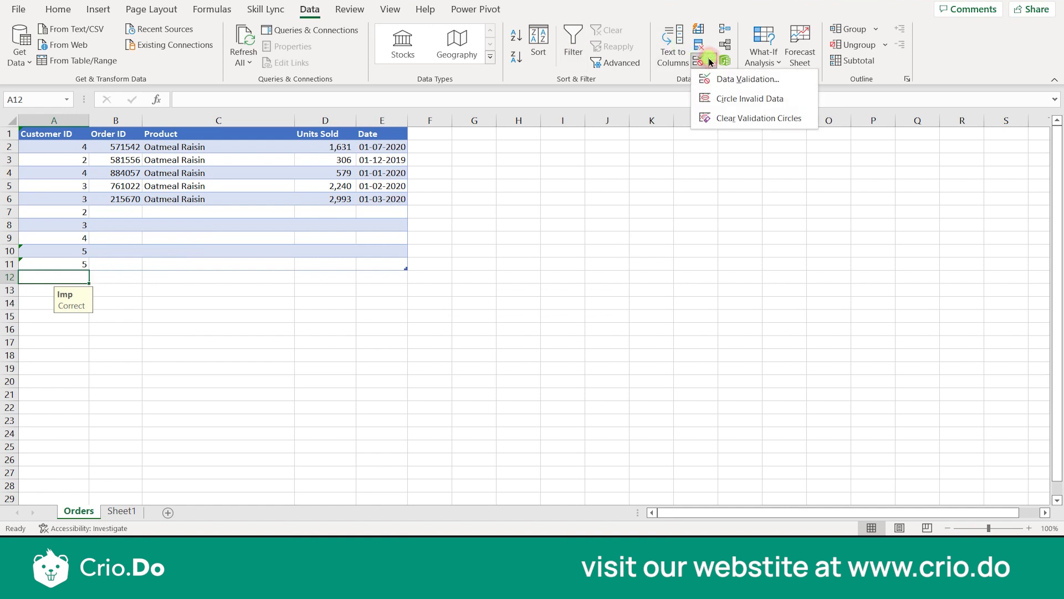
pyautogui.click(716, 78)
pyautogui.click(758, 202)
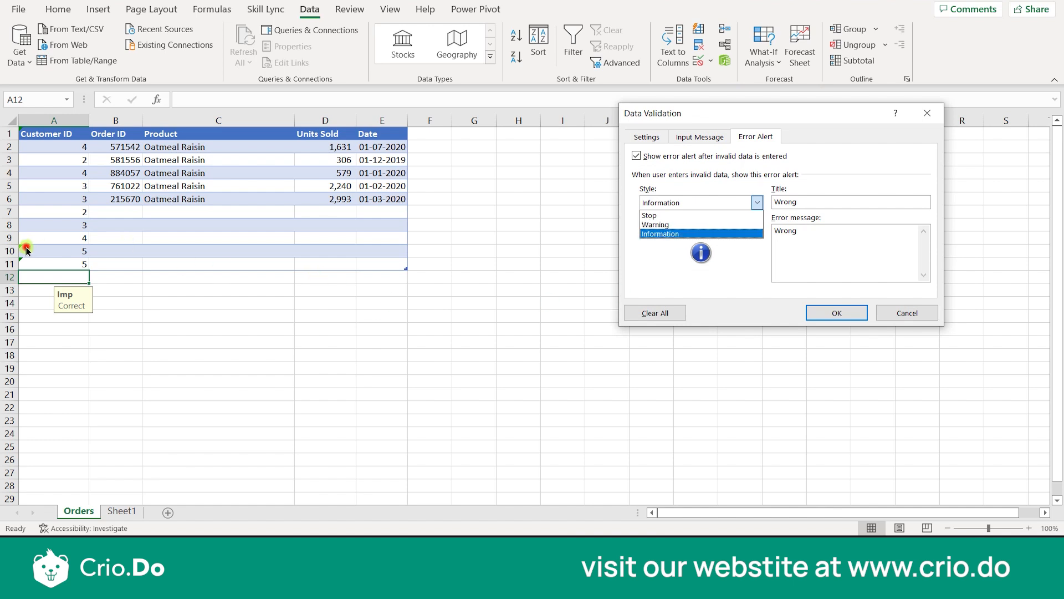
pyautogui.click(930, 313)
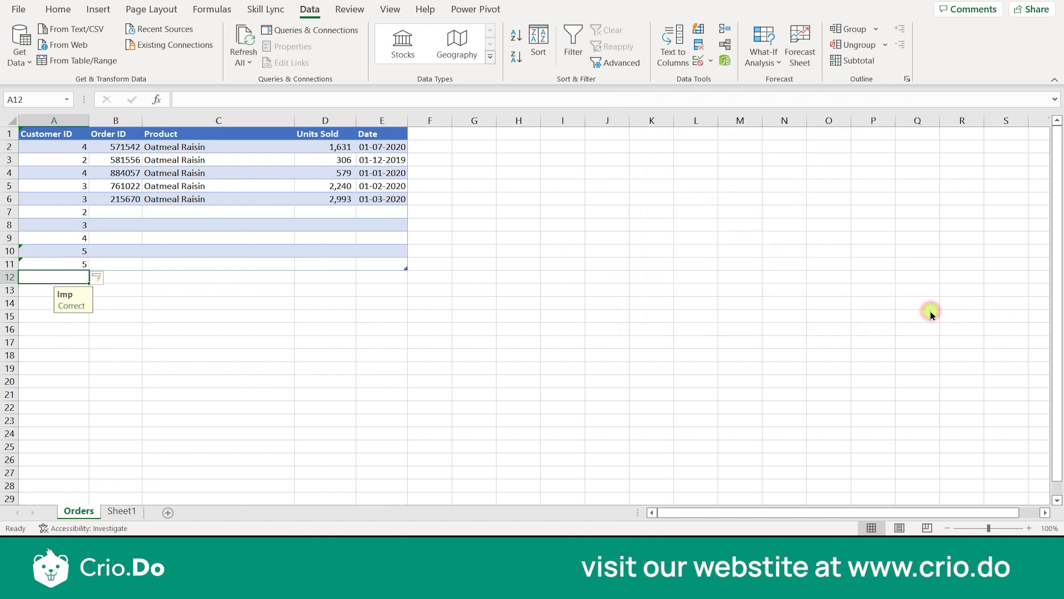
# - Examine the error indicators on cells A10 and A11 in the Customer ID column
pyautogui.click(33, 263)
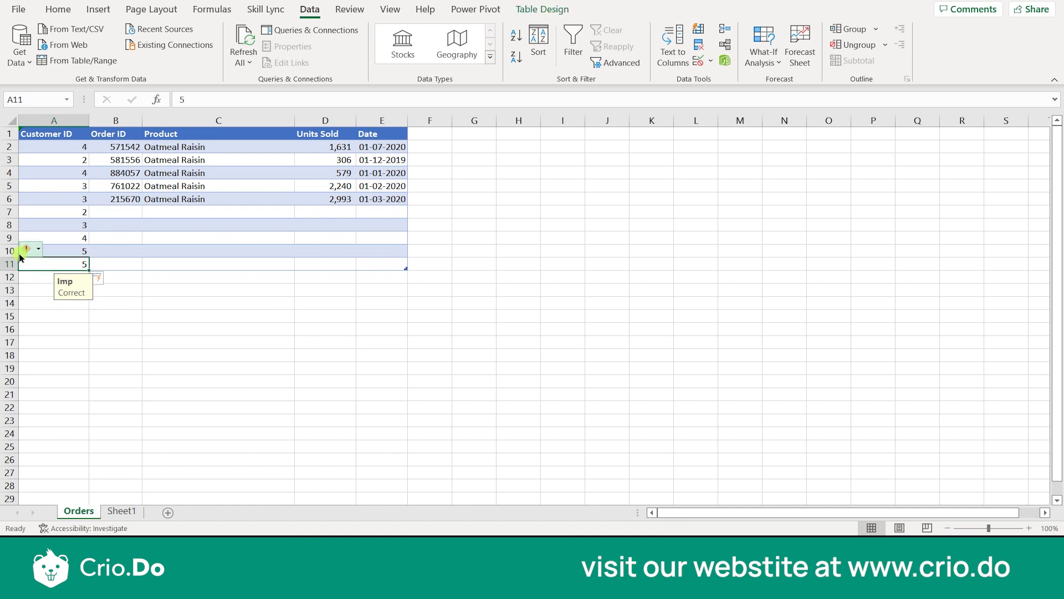
pyautogui.click(24, 251)
pyautogui.click(213, 277)
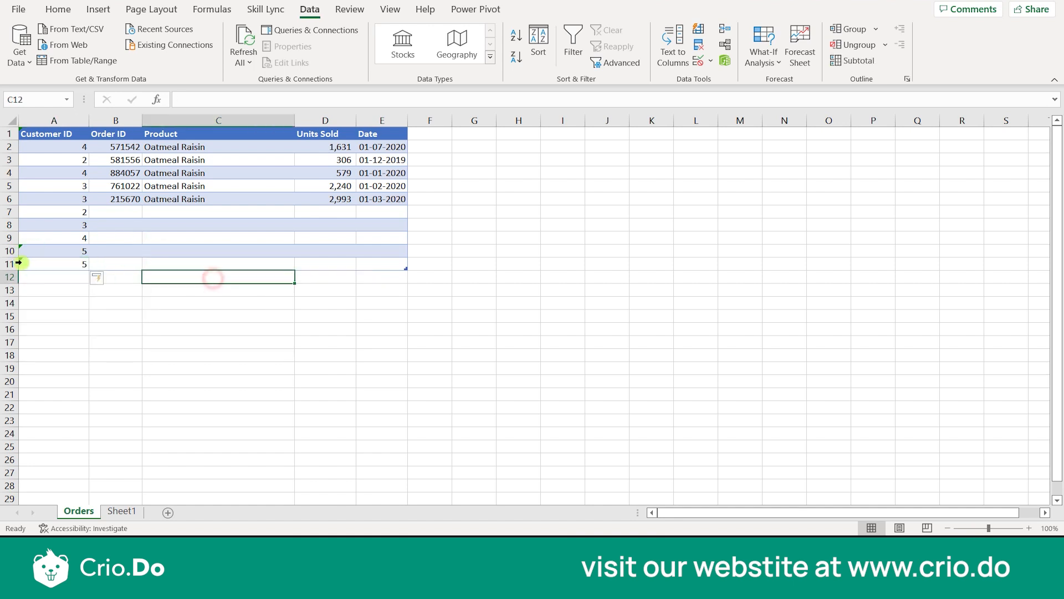
pyautogui.click(52, 263)
pyautogui.click(185, 281)
pyautogui.click(50, 264)
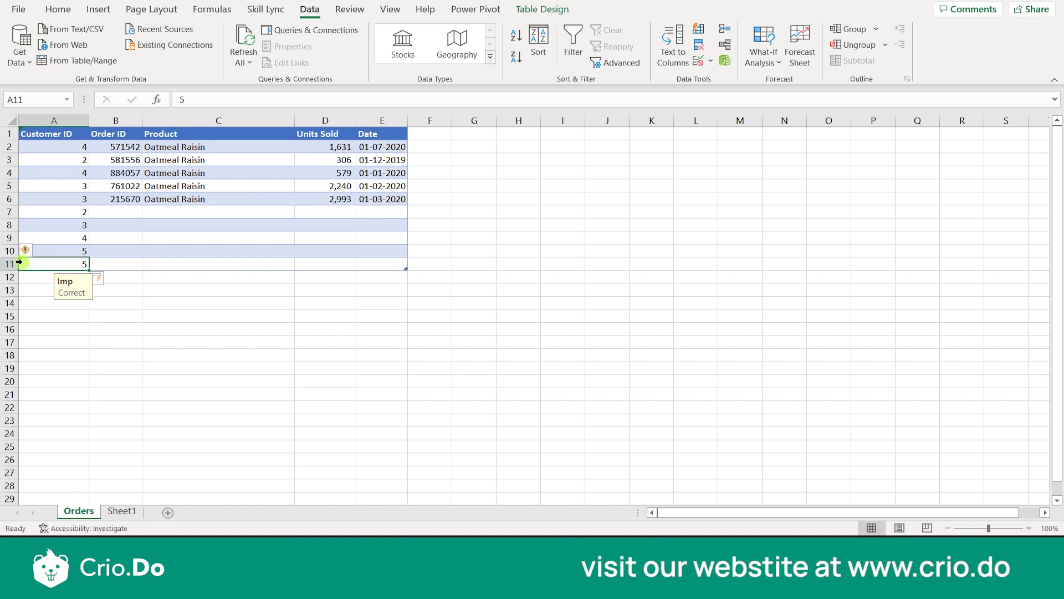
pyautogui.click(183, 276)
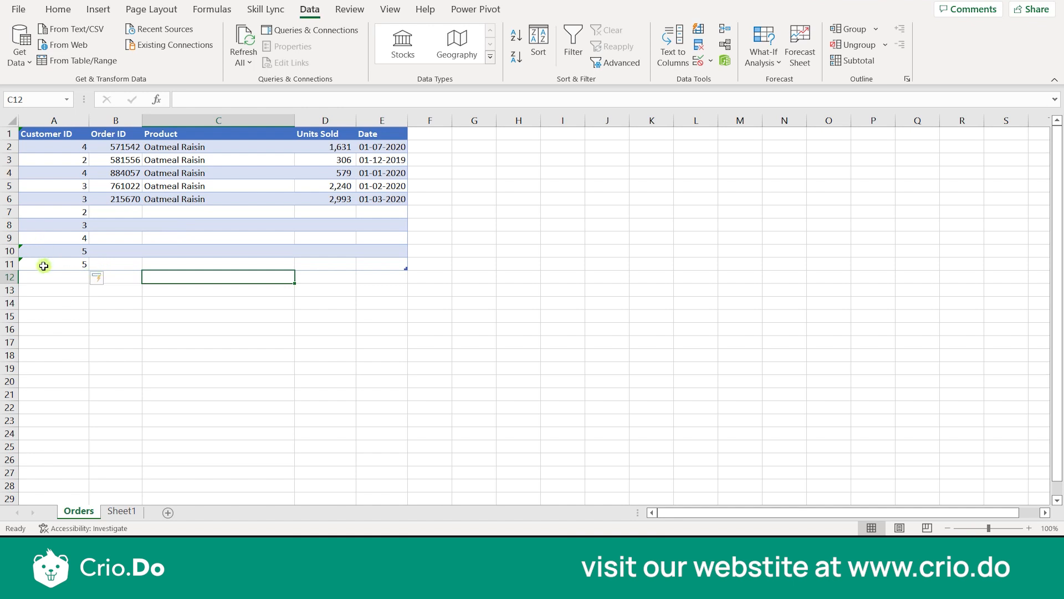
# - Delete the contents of cells A10 to A12 in the Customer ID column
pyautogui.moveTo(42, 247); pyautogui.dragTo(41, 276)
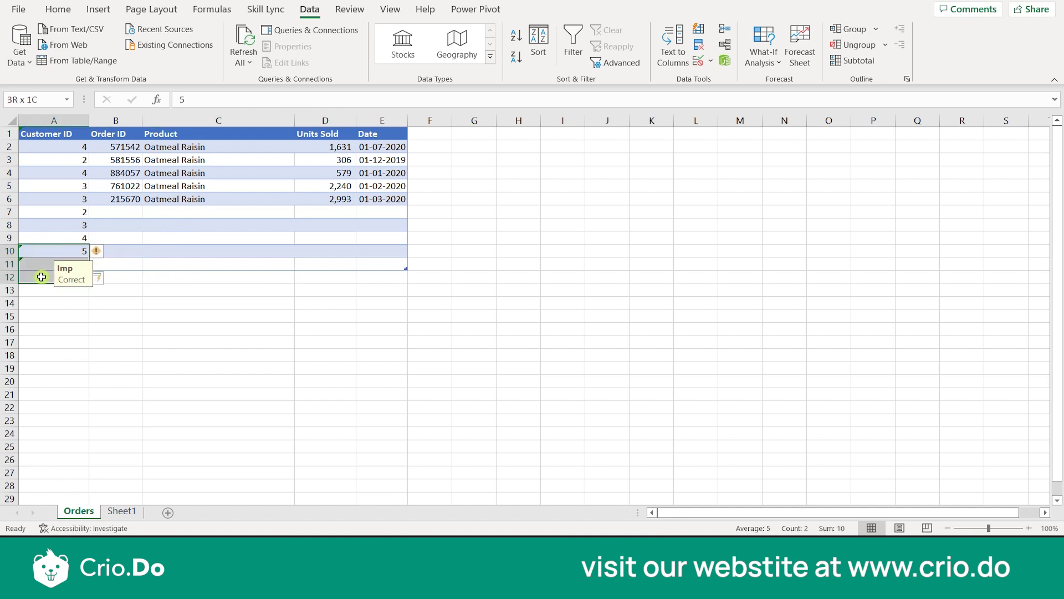
pyautogui.press('Delete')
pyautogui.click(486, 221)
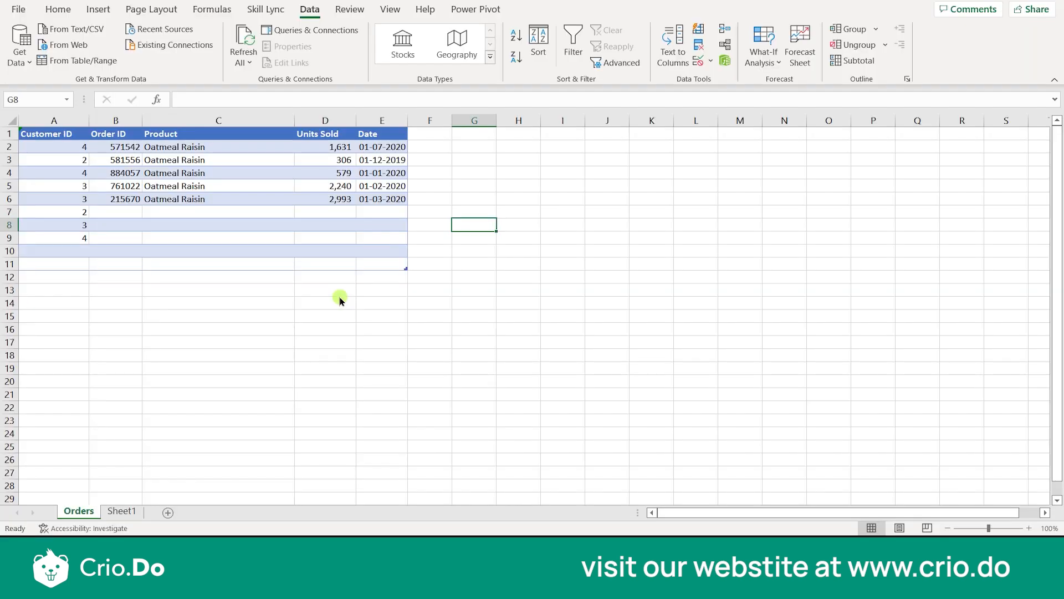
pyautogui.click(65, 248)
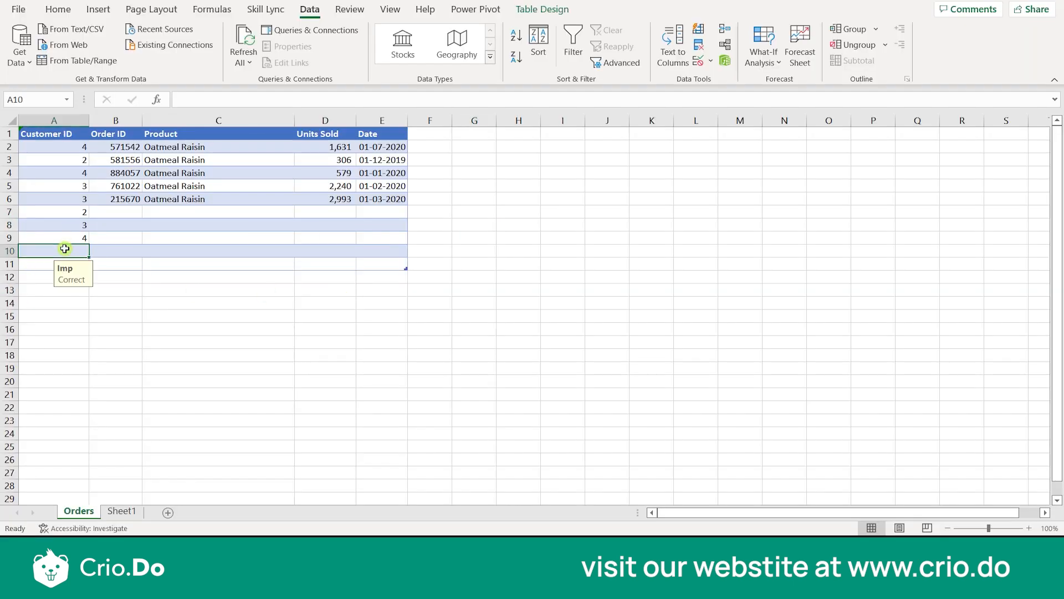
# - Clear all data validation settings from the entire Customer ID column and apply the change
pyautogui.click(52, 121)
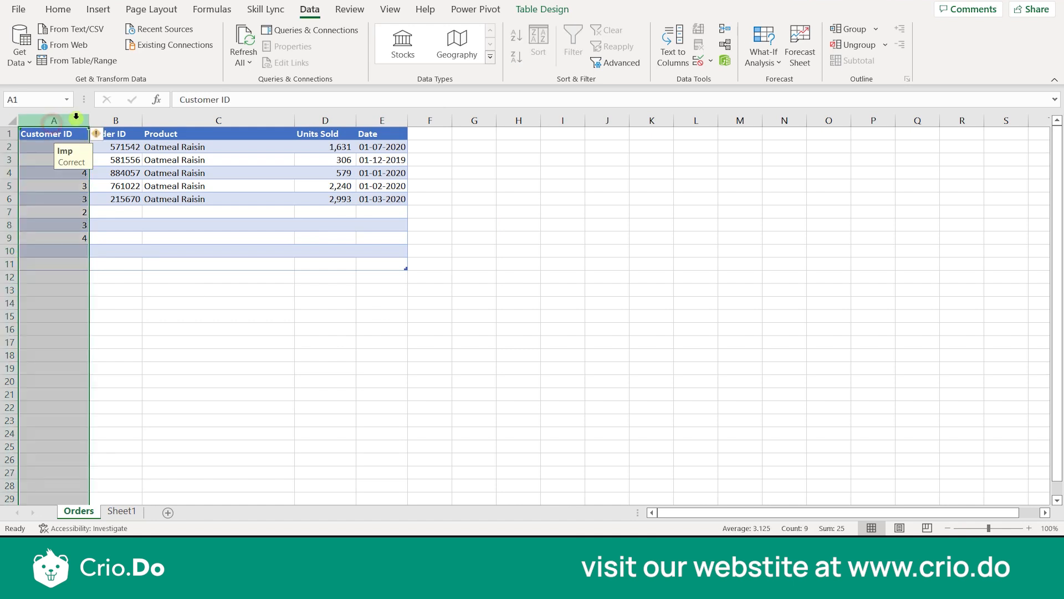
pyautogui.click(711, 62)
pyautogui.click(737, 78)
pyautogui.click(677, 311)
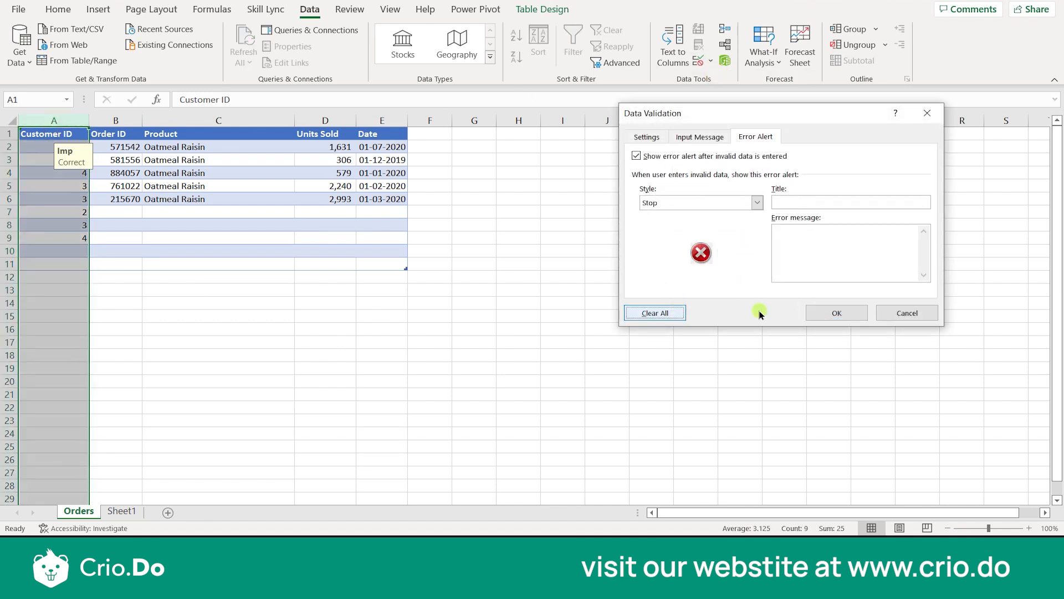
pyautogui.click(821, 314)
pyautogui.click(357, 309)
# - Enter 5 in each of the Customer ID cells A10, A11 and A12
pyautogui.click(88, 263)
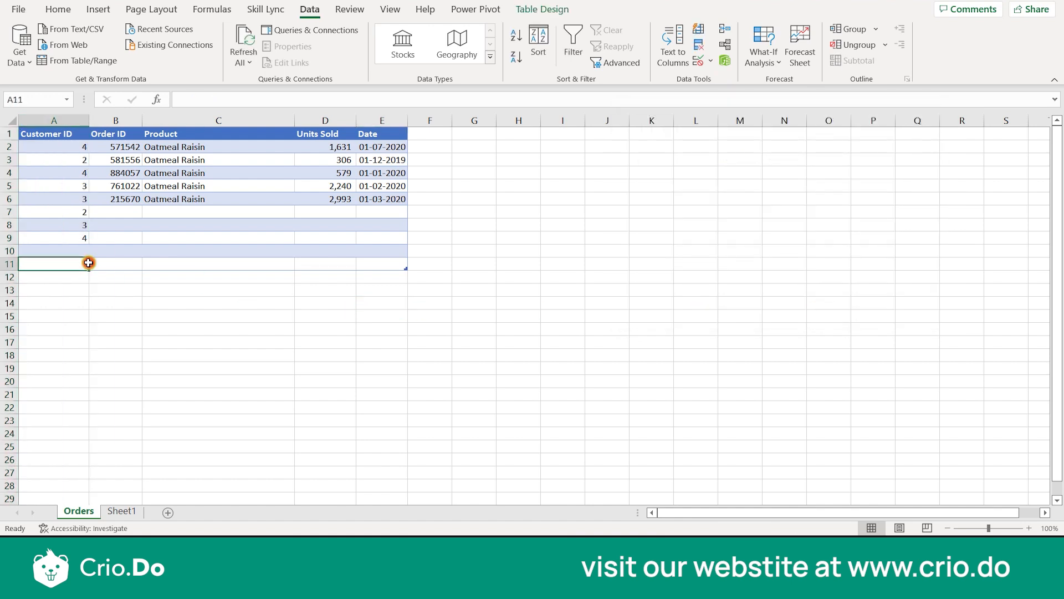
pyautogui.click(77, 252)
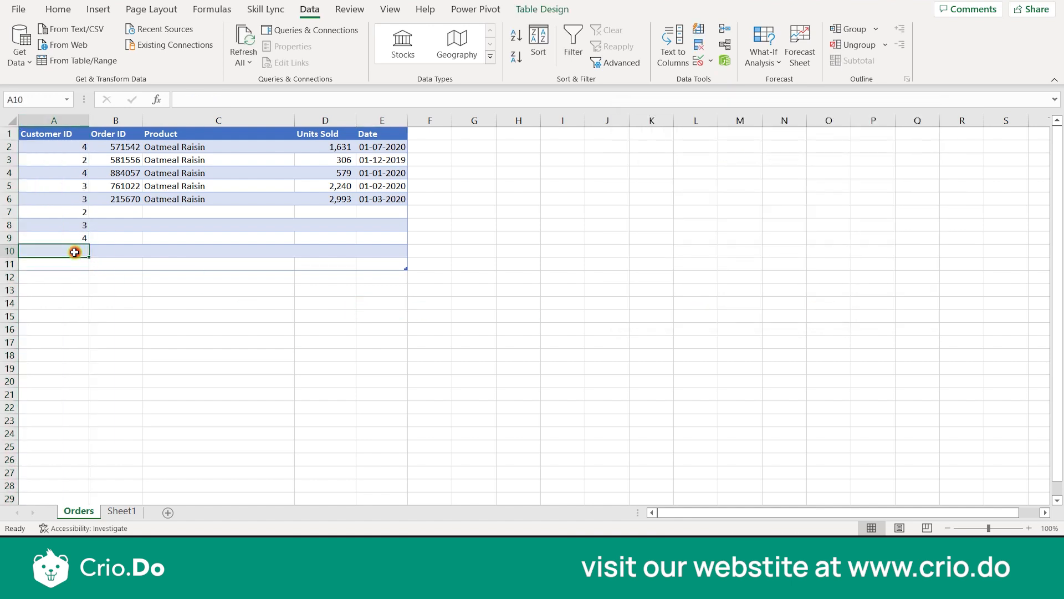
pyautogui.write('5')
pyautogui.press('Return')
pyautogui.write('5')
pyautogui.press('Return')
pyautogui.write('5')
pyautogui.press('Return')
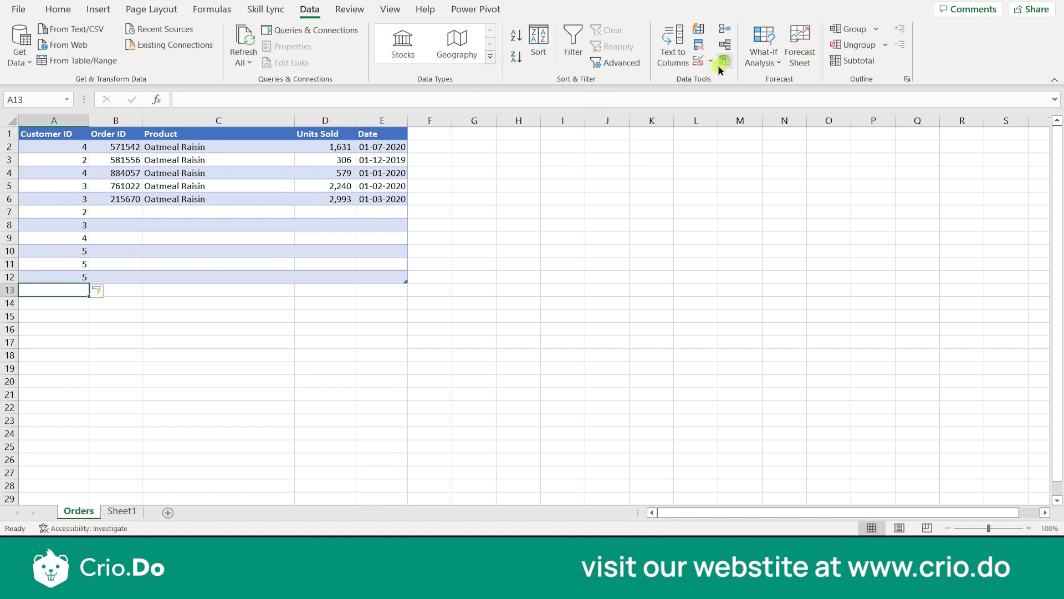
# - Inspect the data validation settings of cell A13 and try to circle the invalid data on the sheet
pyautogui.click(702, 61)
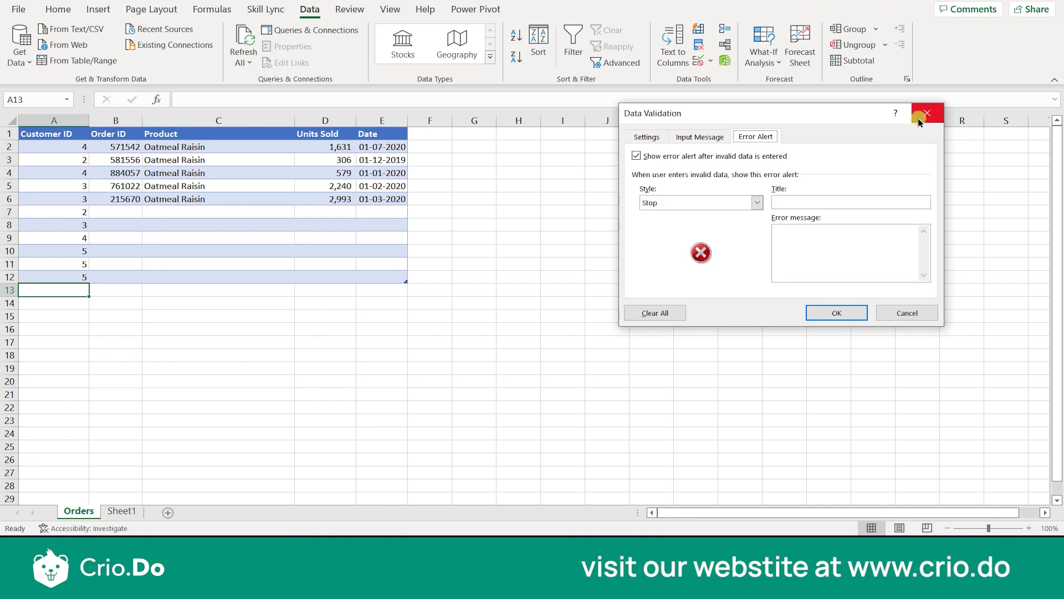
pyautogui.click(919, 118)
pyautogui.click(711, 60)
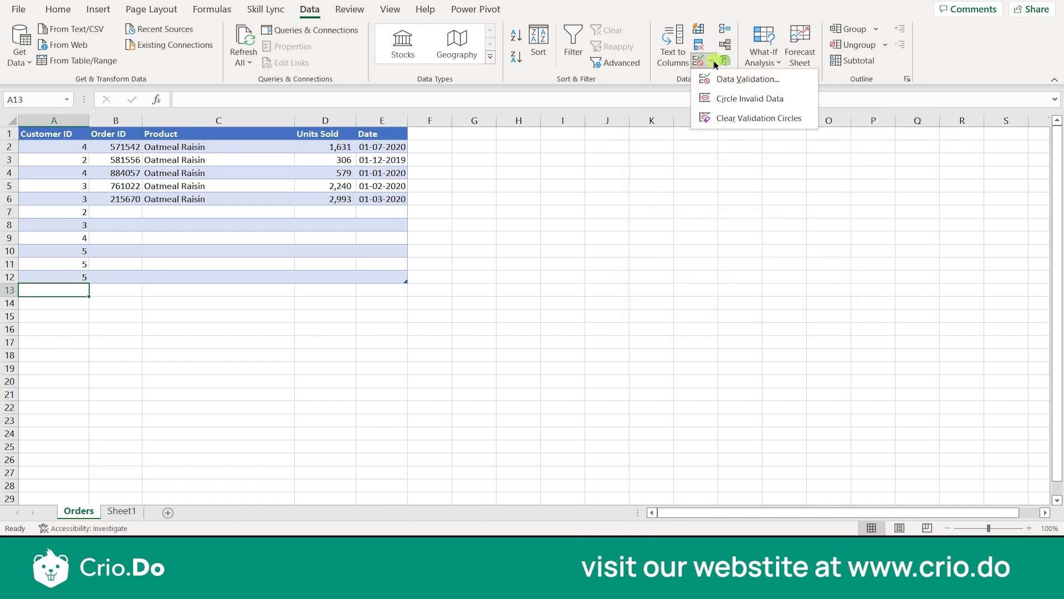
pyautogui.click(738, 99)
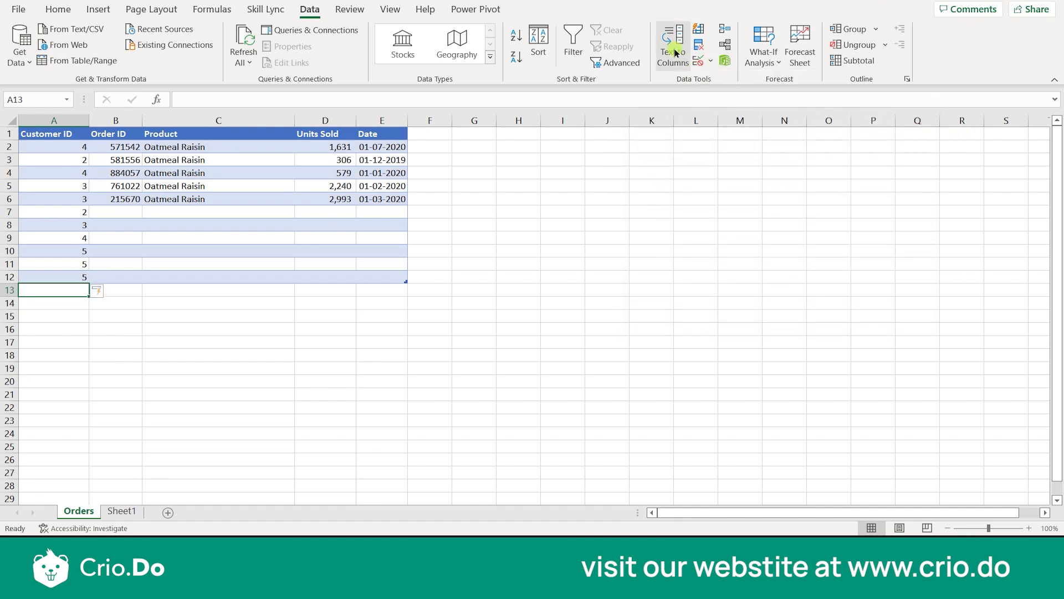
pyautogui.click(700, 61)
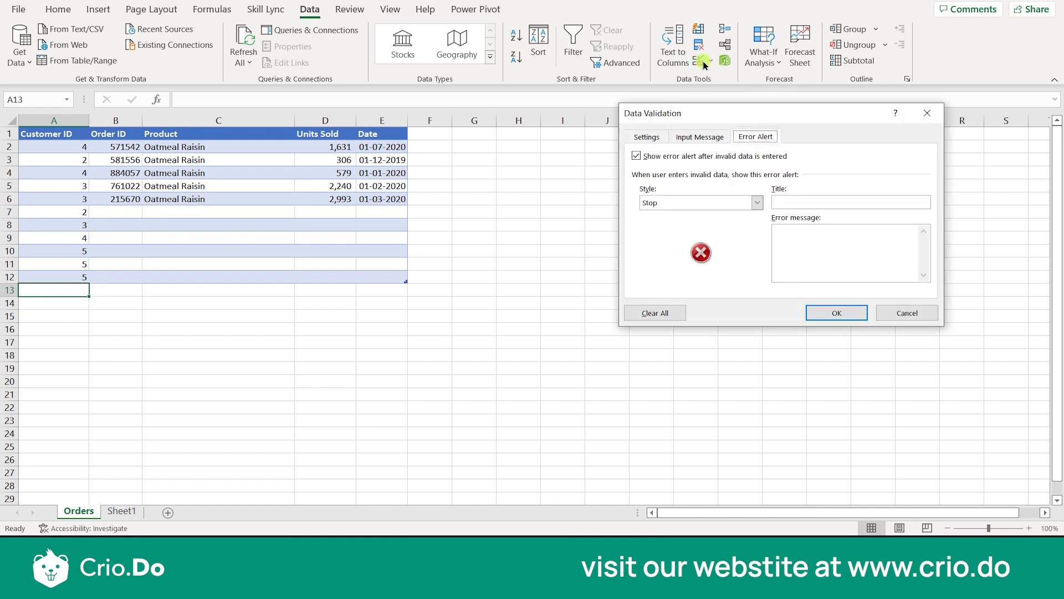
pyautogui.click(927, 112)
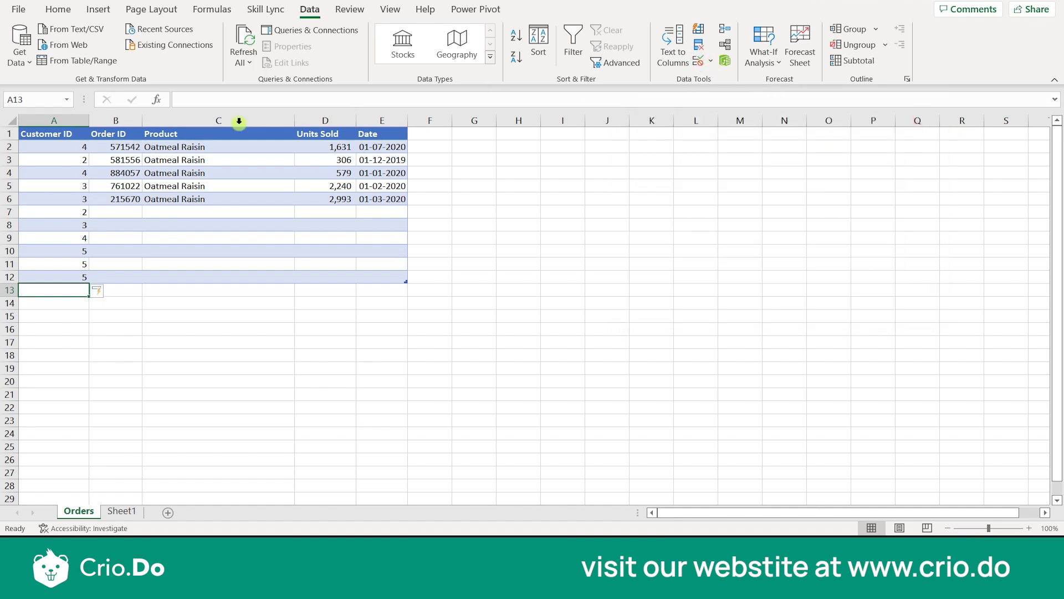
# - Restrict the entire Customer ID column to whole numbers between 2 and 4 using data validation
pyautogui.click(46, 121)
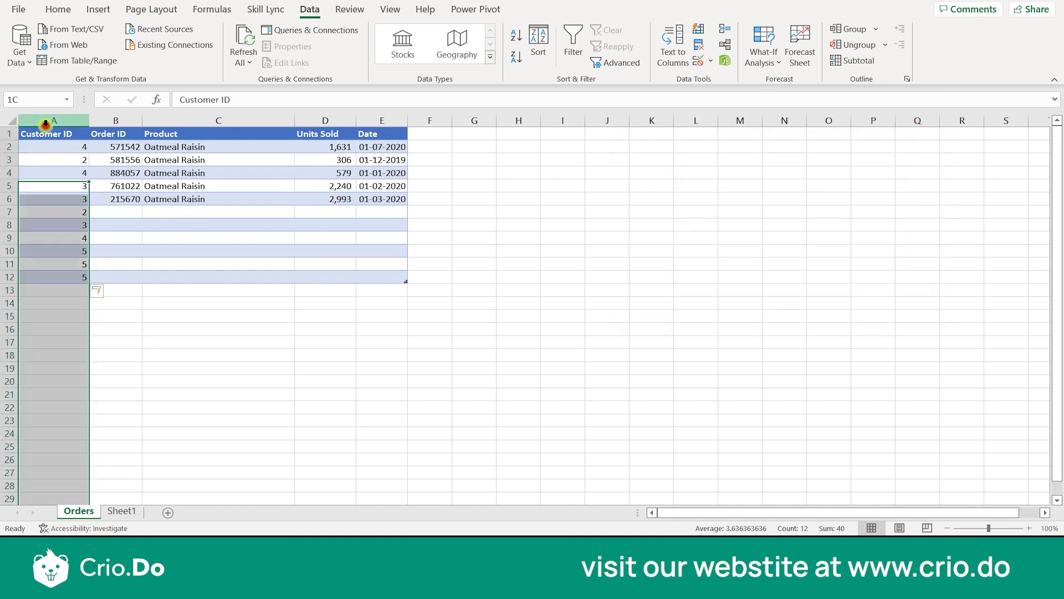
pyautogui.click(768, 62)
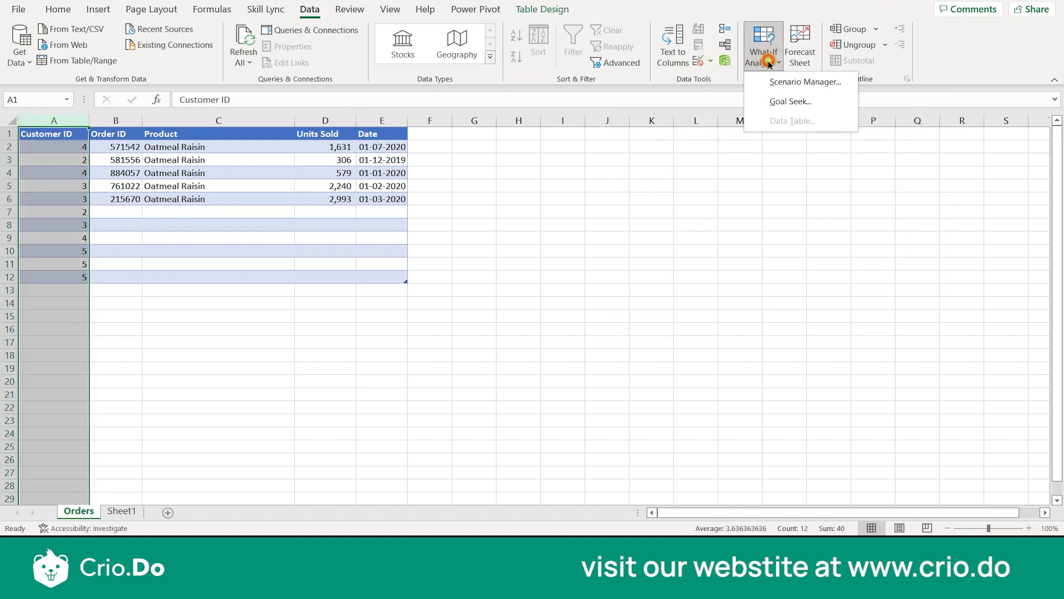
pyautogui.click(696, 63)
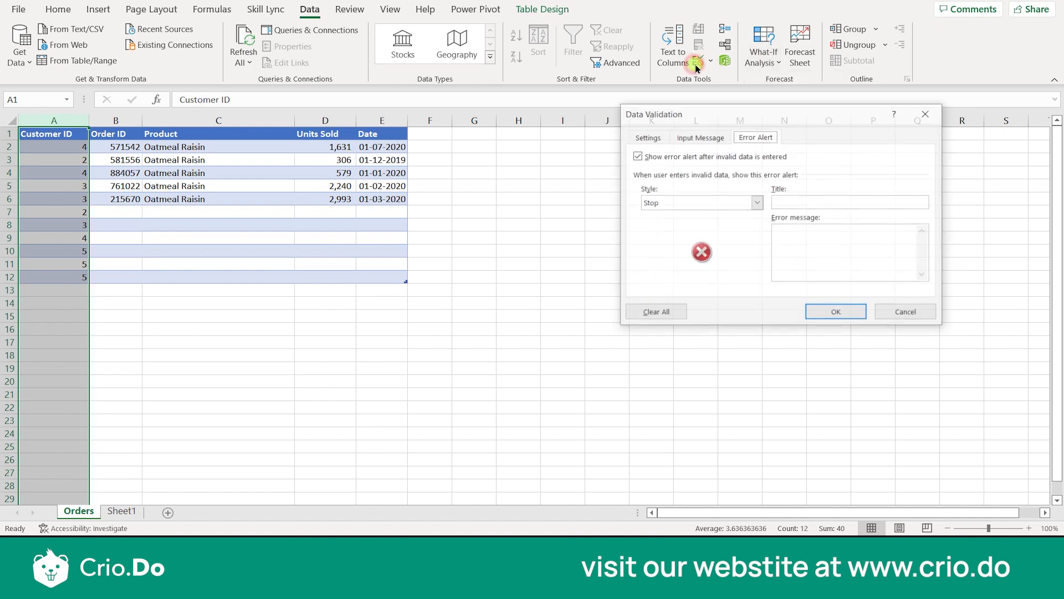
pyautogui.click(647, 138)
pyautogui.click(736, 183)
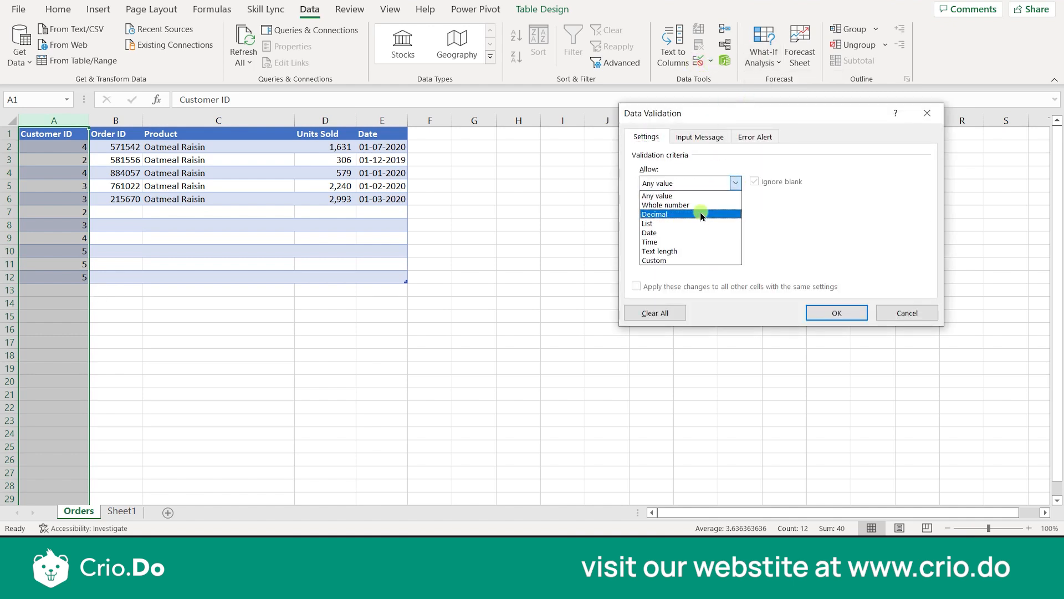
pyautogui.click(699, 205)
pyautogui.click(708, 240)
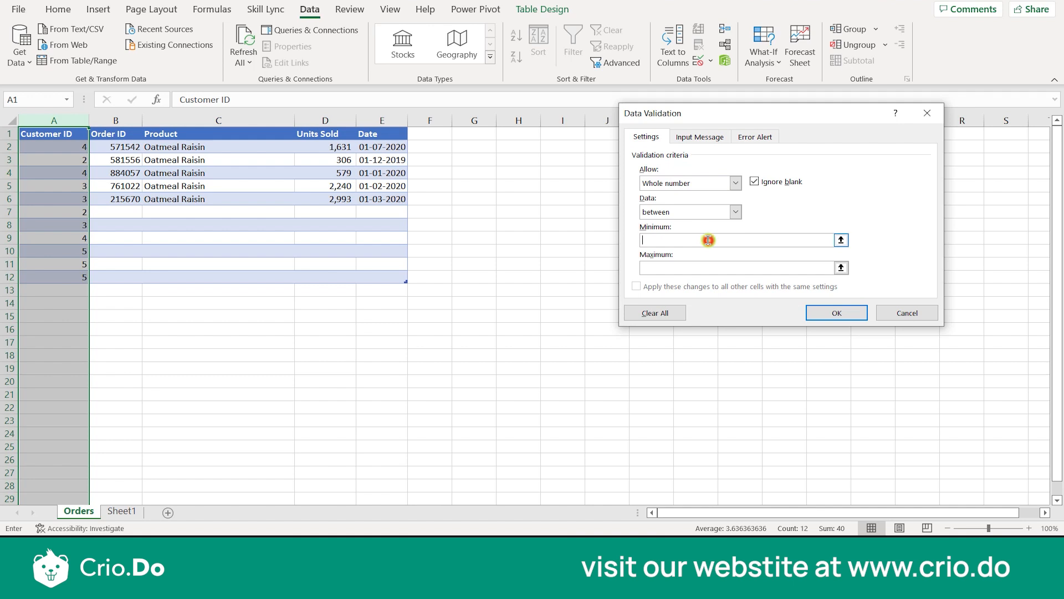
pyautogui.click(697, 269)
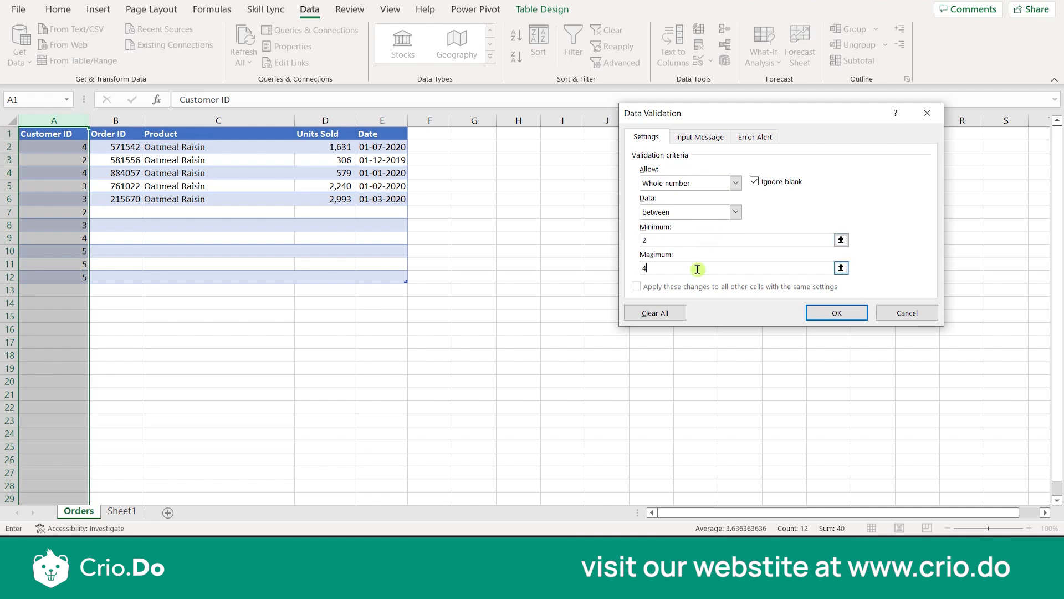
pyautogui.click(827, 312)
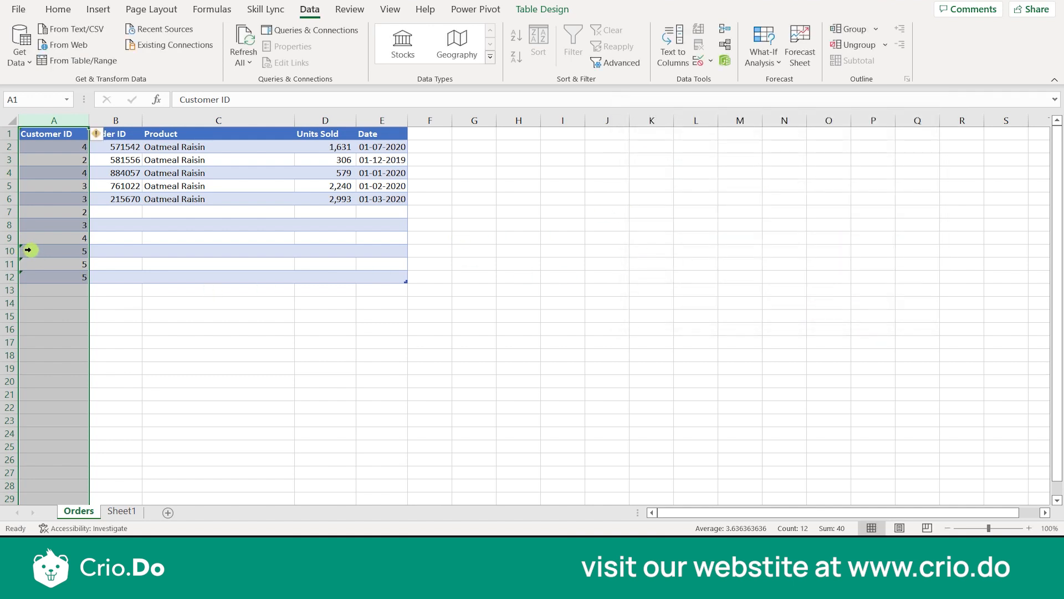
# - Circle the invalid data in the Customer ID column
pyautogui.click(710, 60)
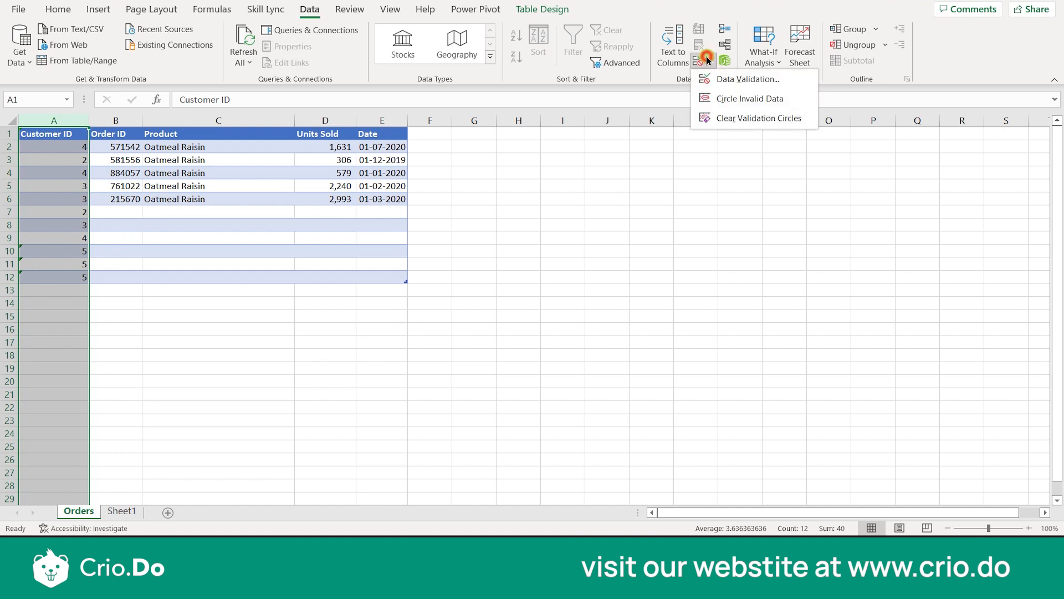
pyautogui.click(725, 100)
pyautogui.click(598, 216)
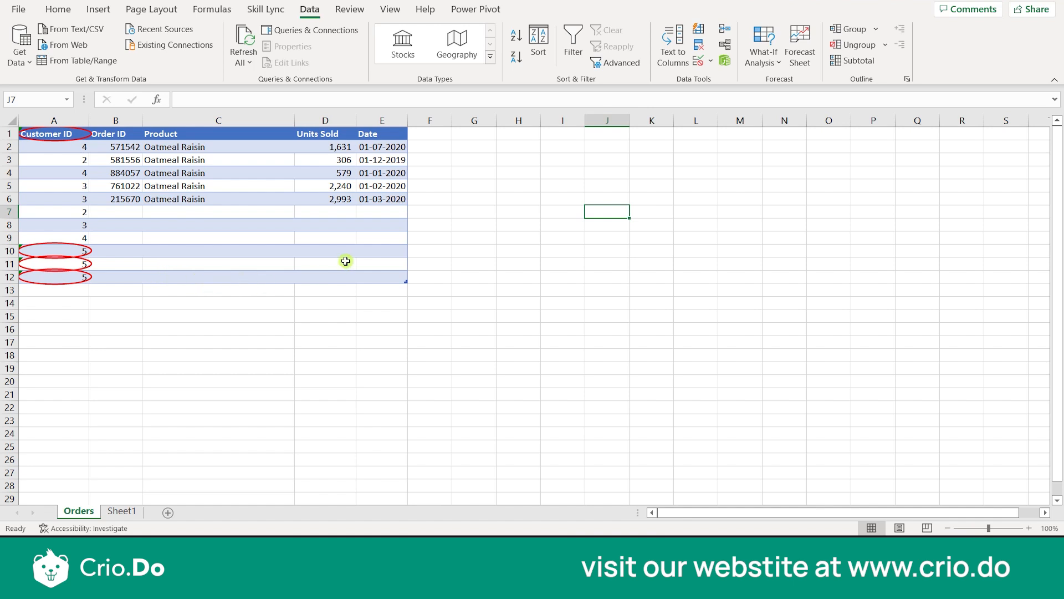
# - Replace the circled Customer ID values with 4 in A10, 2 in A11 and 3 in A12
pyautogui.click(70, 251)
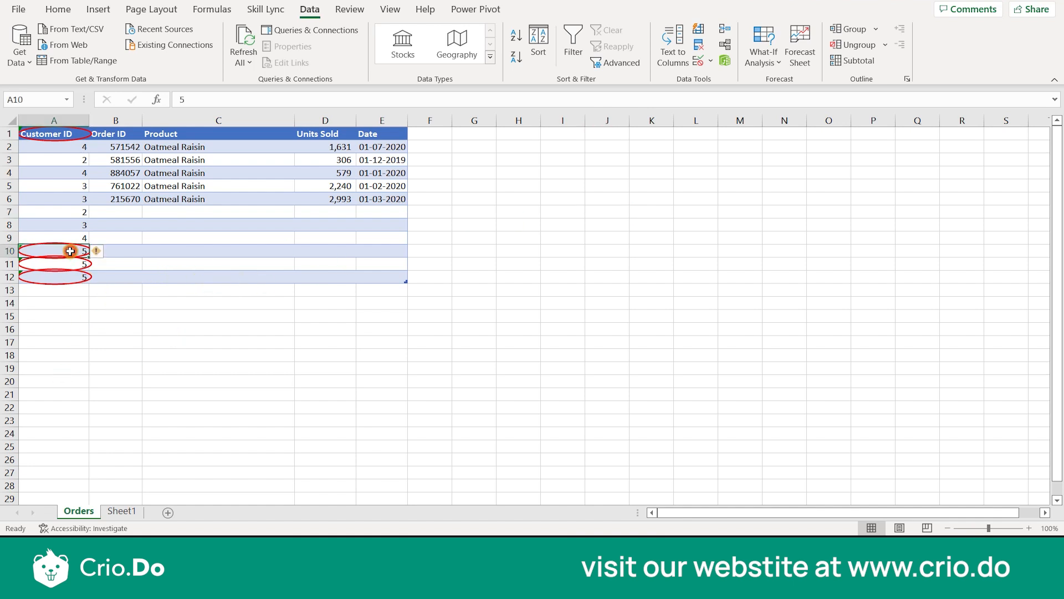
pyautogui.write('4')
pyautogui.press('Return')
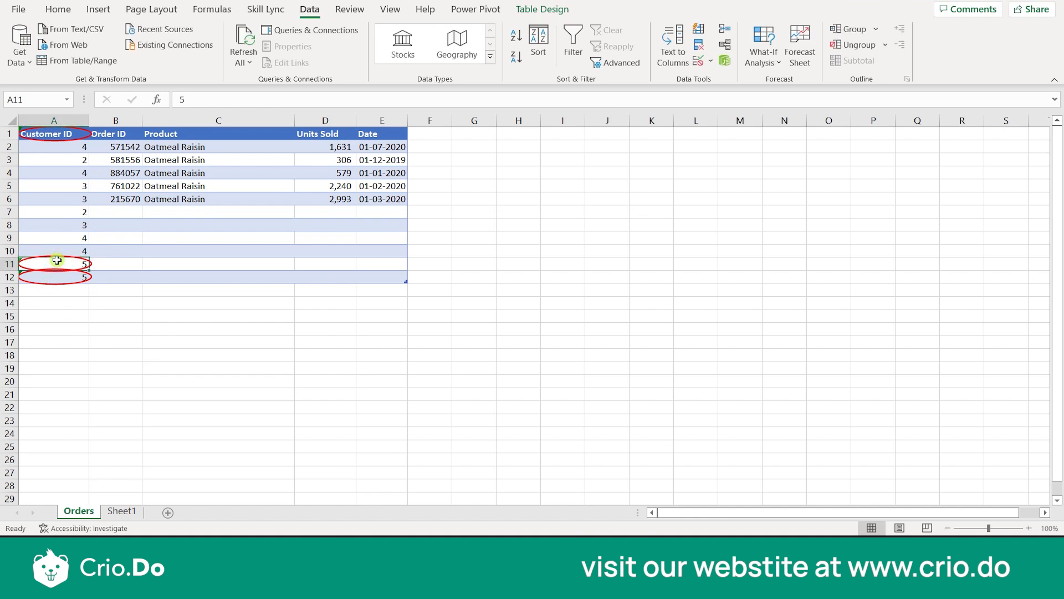
pyautogui.write('2')
pyautogui.click(58, 287)
pyautogui.click(65, 276)
pyautogui.write('3')
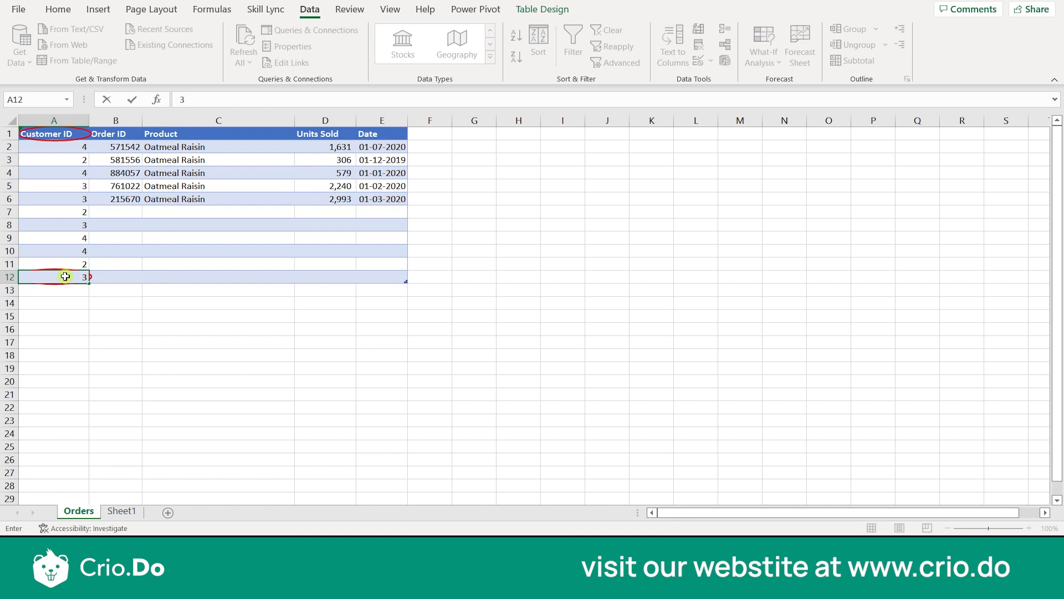
pyautogui.press('Return')
# - Test the rule by trying to enter 5 in cell A11, and inspect the data validation settings of cell A12
pyautogui.press('Up')
pyautogui.press('Up')
pyautogui.write('5')
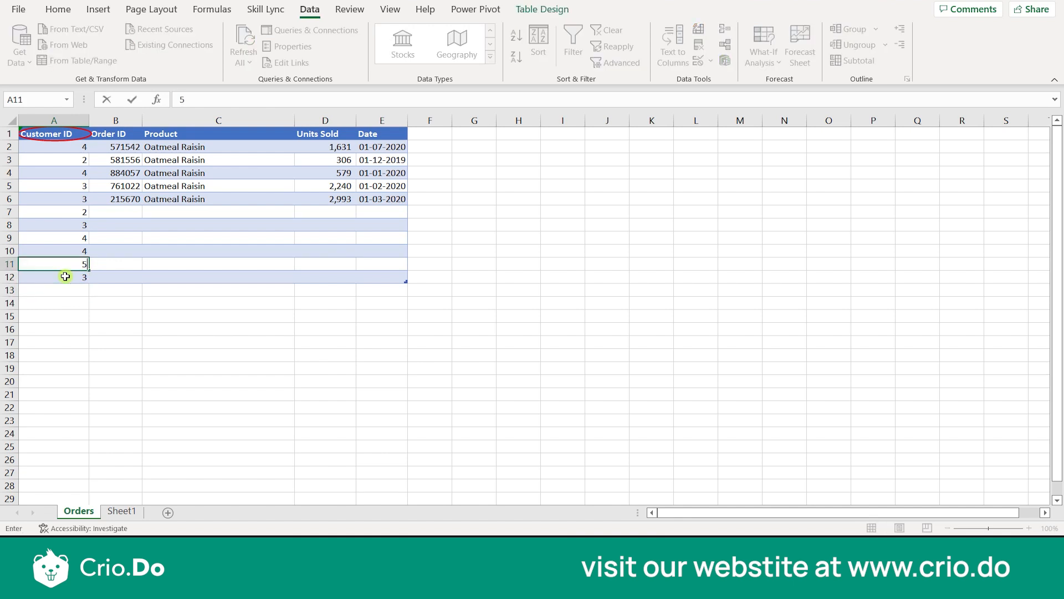
pyautogui.press('Return')
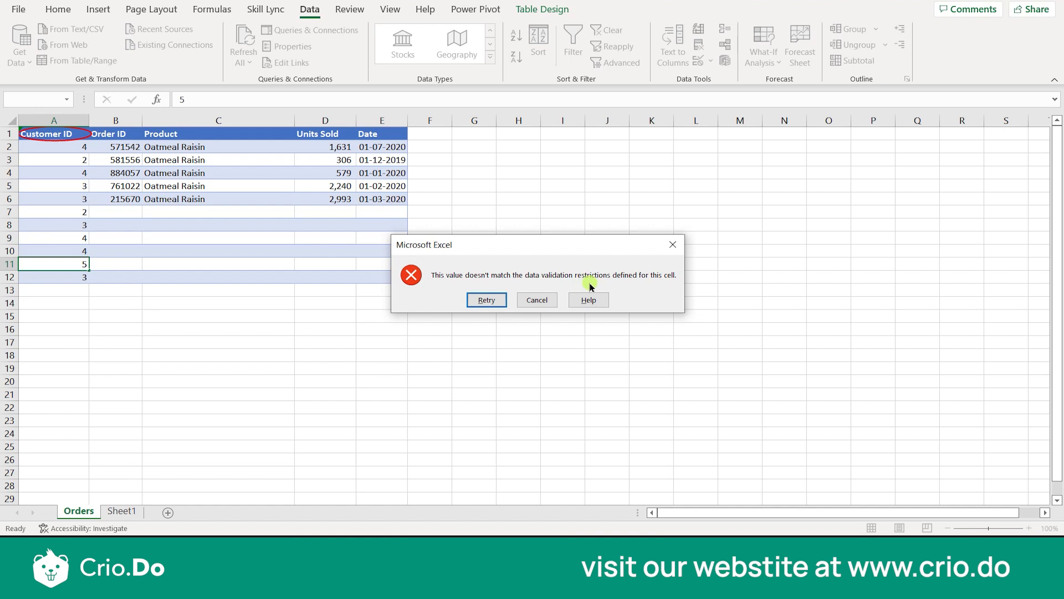
pyautogui.click(673, 244)
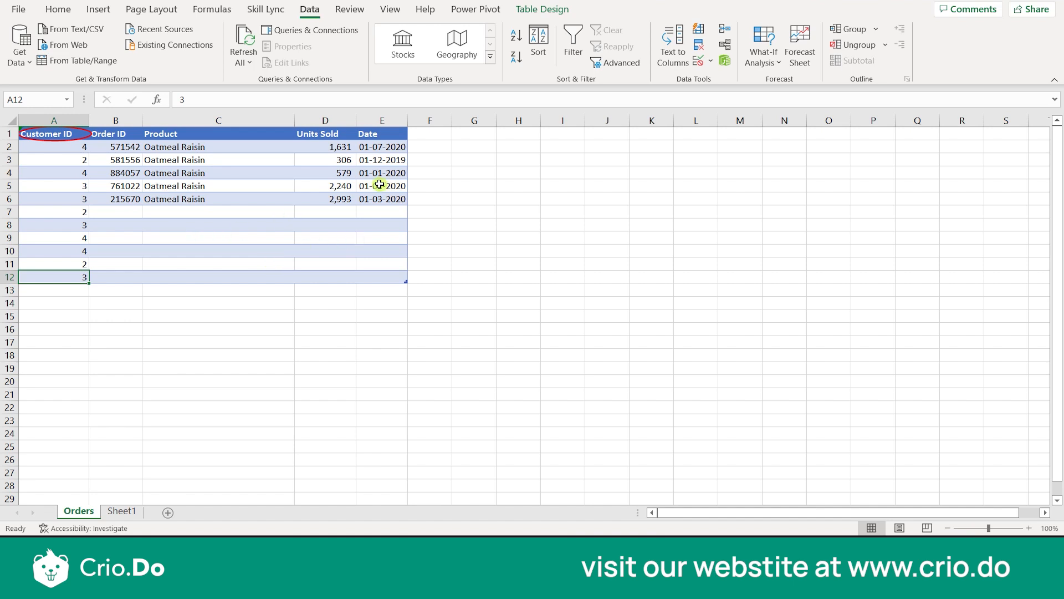
pyautogui.click(698, 61)
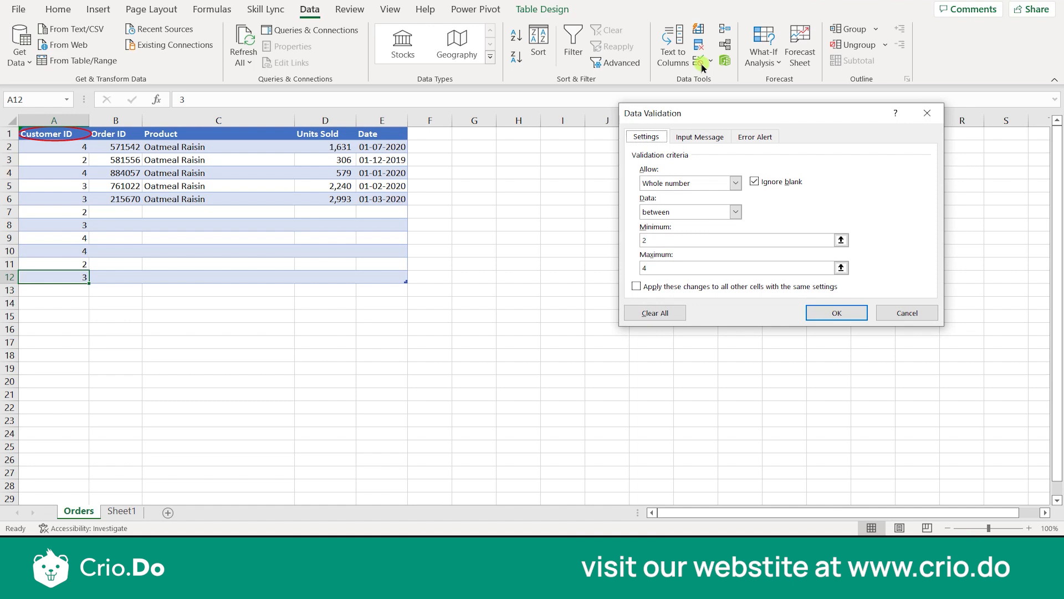
pyautogui.click(925, 113)
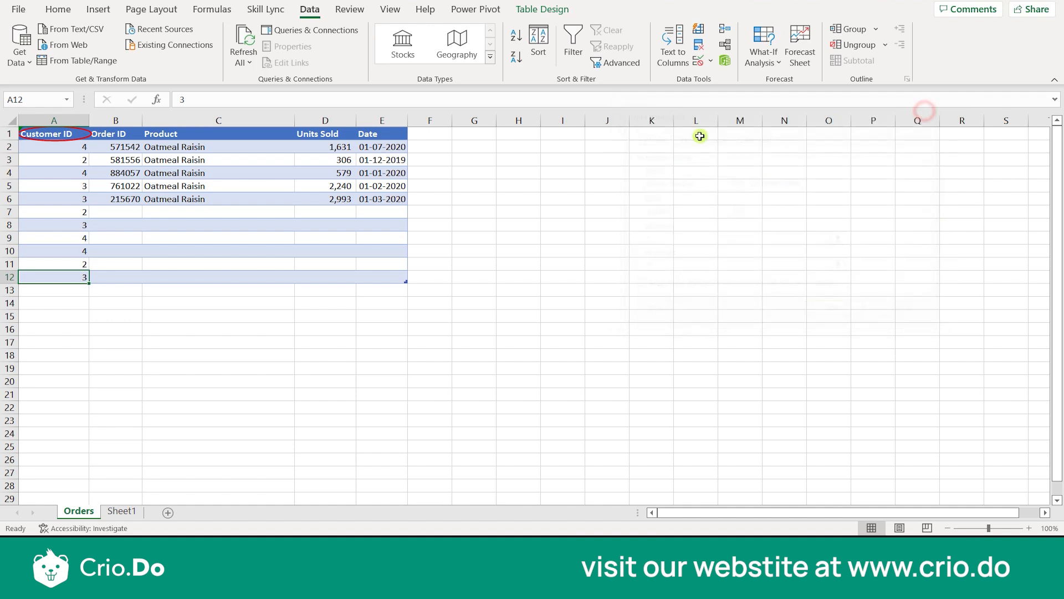
# - Clear all data validation settings from the entire Customer ID column, including its header
pyautogui.click(46, 120)
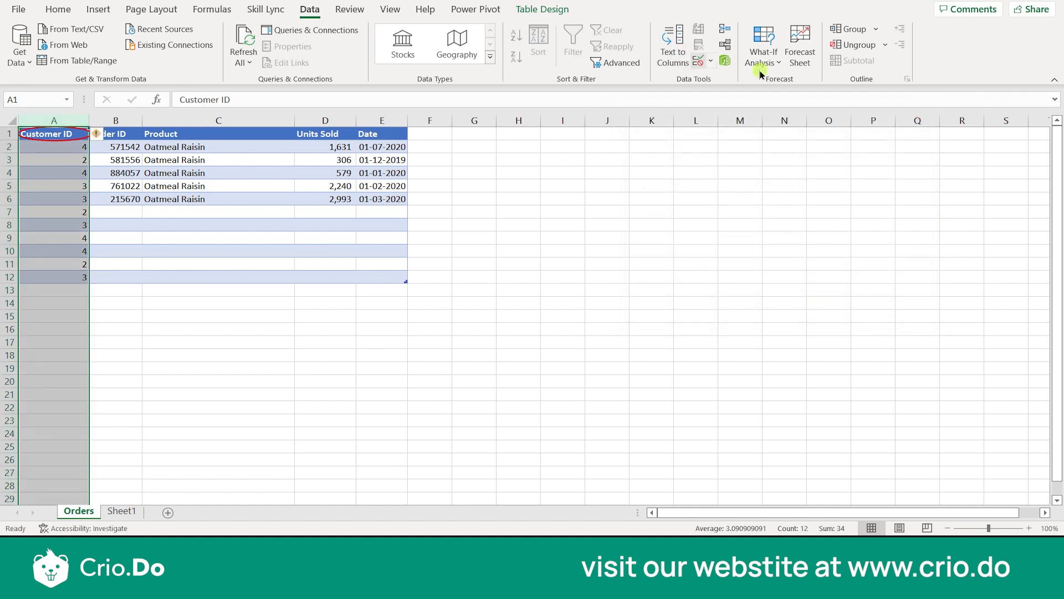
pyautogui.click(710, 60)
pyautogui.click(724, 81)
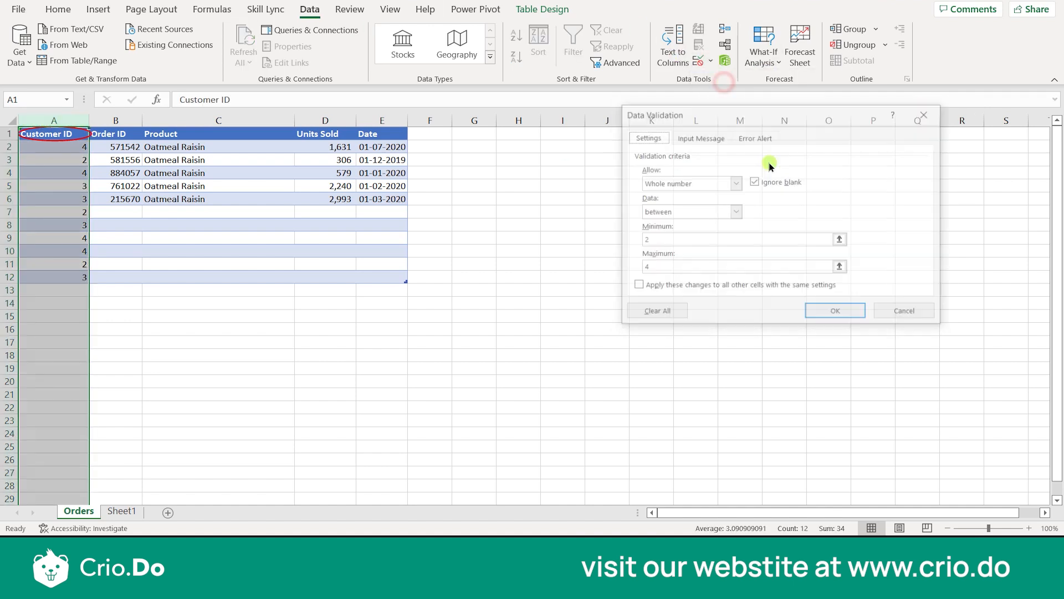
pyautogui.click(680, 312)
pyautogui.click(836, 313)
# - Apply data validation to Customer ID cells A2 to A12 only, allowing whole numbers between 2 and 4
pyautogui.moveTo(66, 147); pyautogui.dragTo(69, 277)
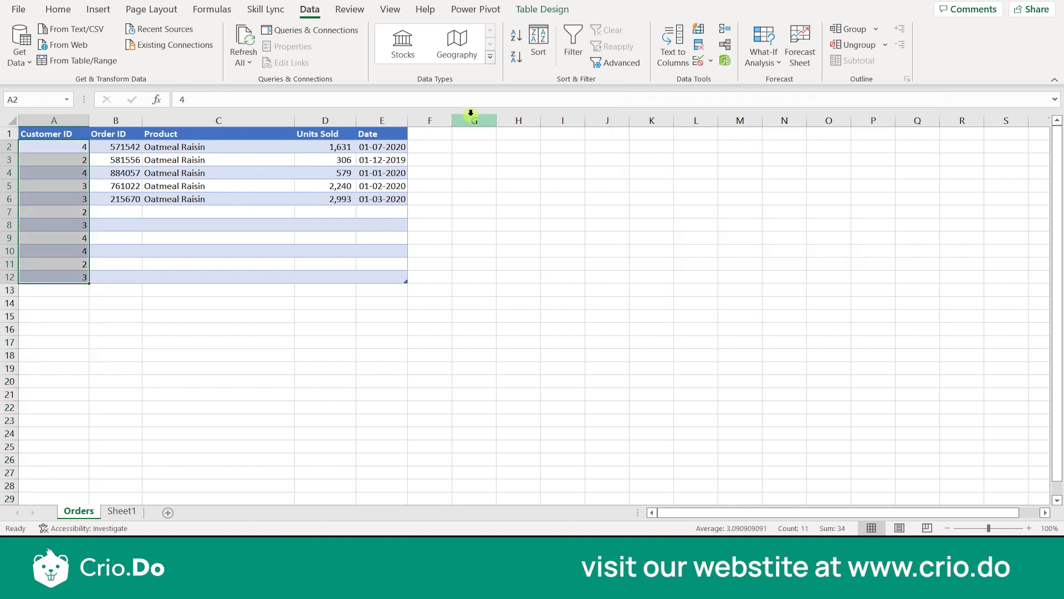
pyautogui.click(703, 61)
pyautogui.click(735, 182)
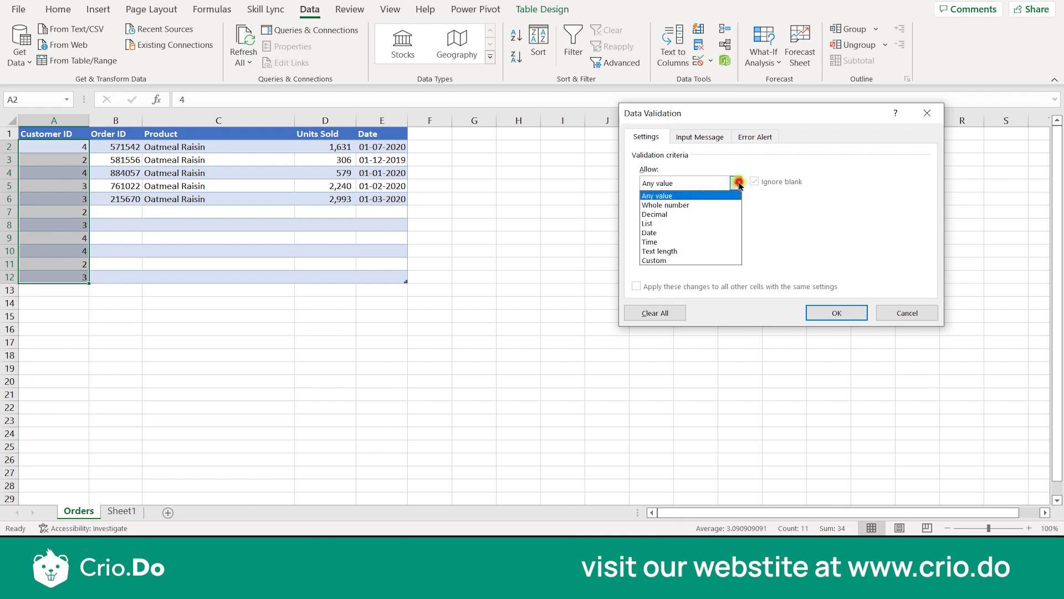
pyautogui.click(673, 206)
pyautogui.click(662, 240)
pyautogui.write('4')
pyautogui.click(656, 268)
pyautogui.write('4')
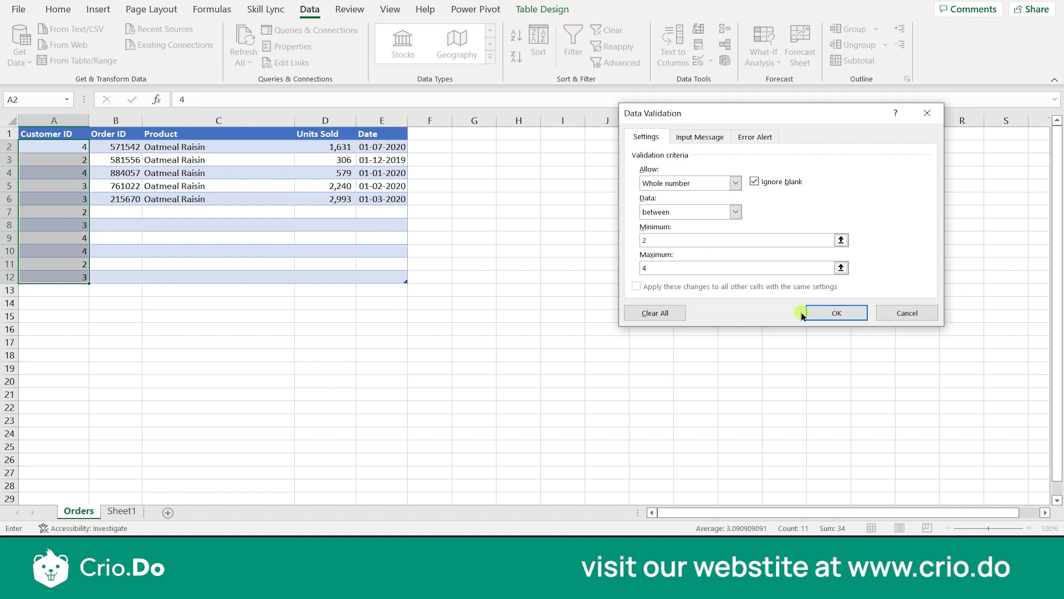
pyautogui.click(826, 313)
# - Try to enter 5 in cell A13, directly below the table, and discard the entry
pyautogui.click(60, 292)
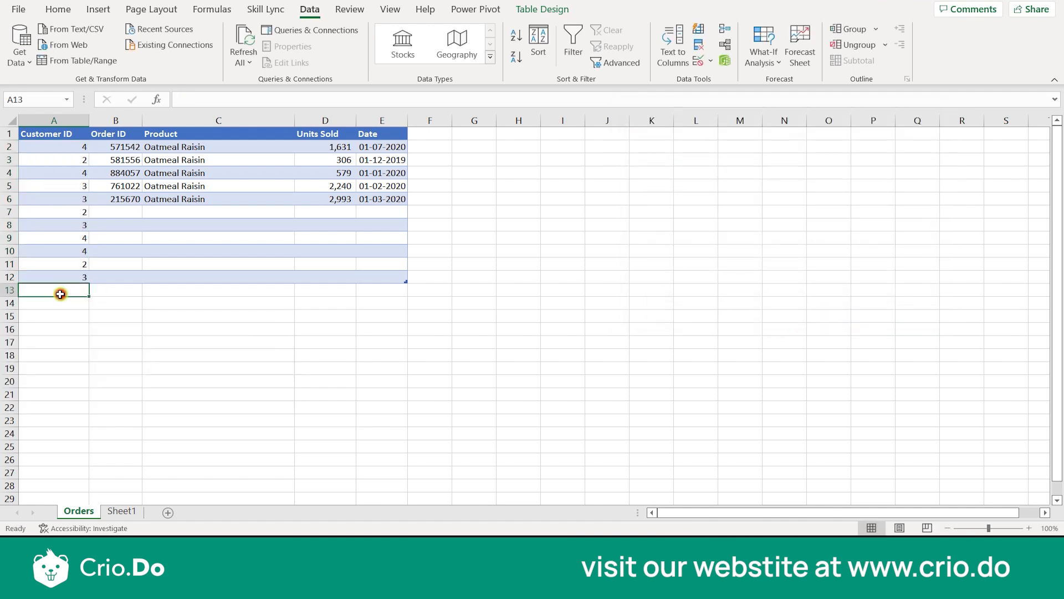
pyautogui.write('5')
pyautogui.press('Return')
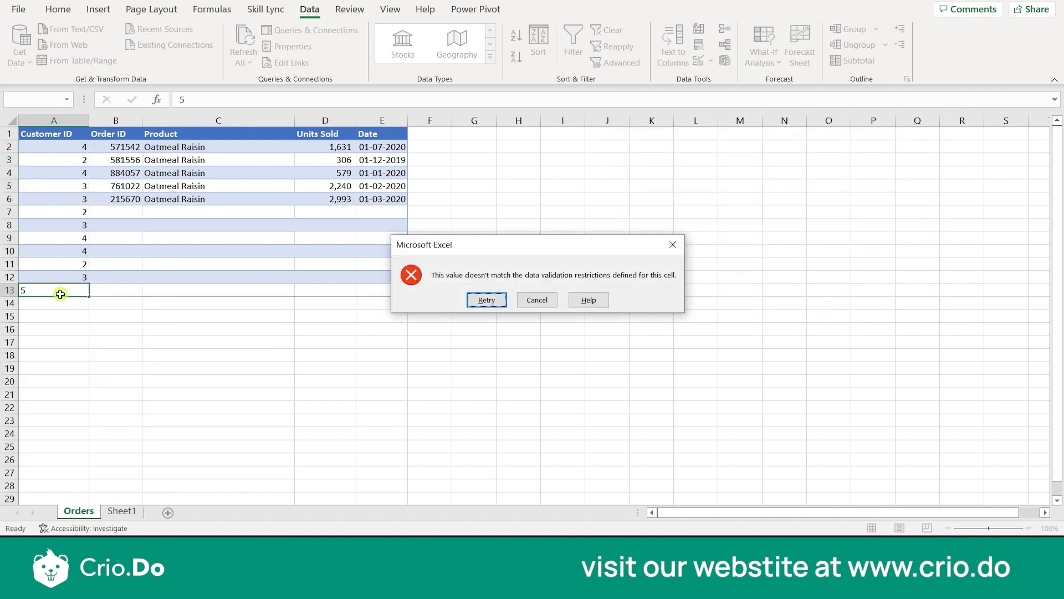
pyautogui.press('Escape')
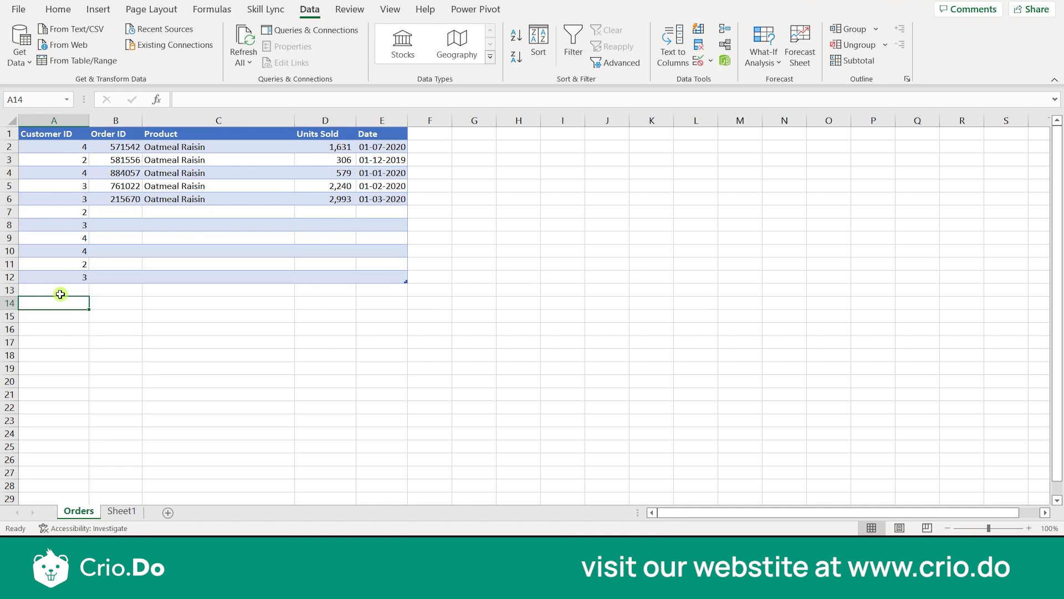
# - Extend the validation selection to the whole Customer ID column and clear all its data validation settings
pyautogui.click(58, 121)
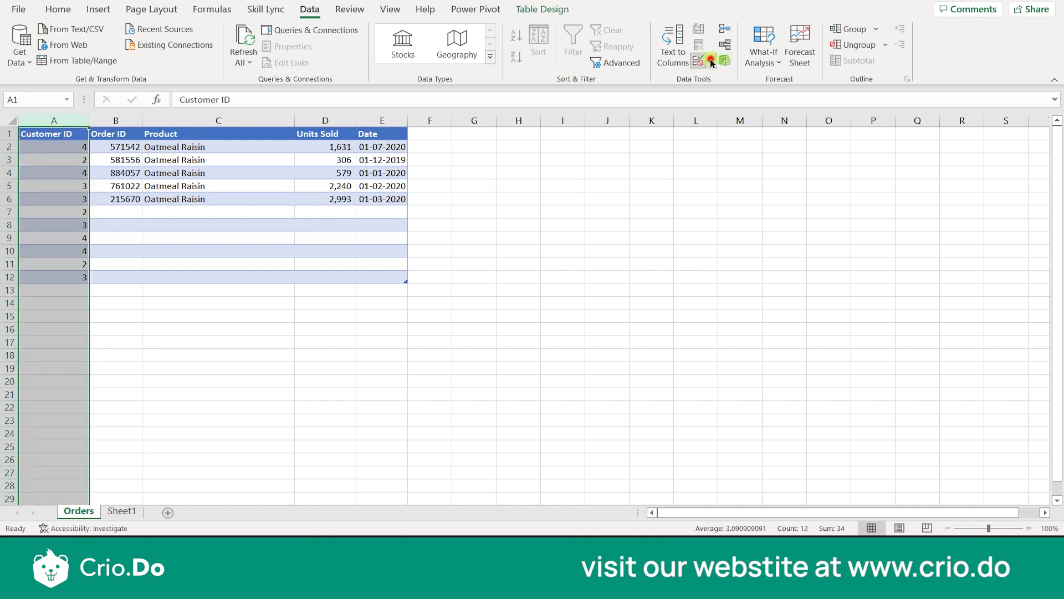
pyautogui.click(710, 60)
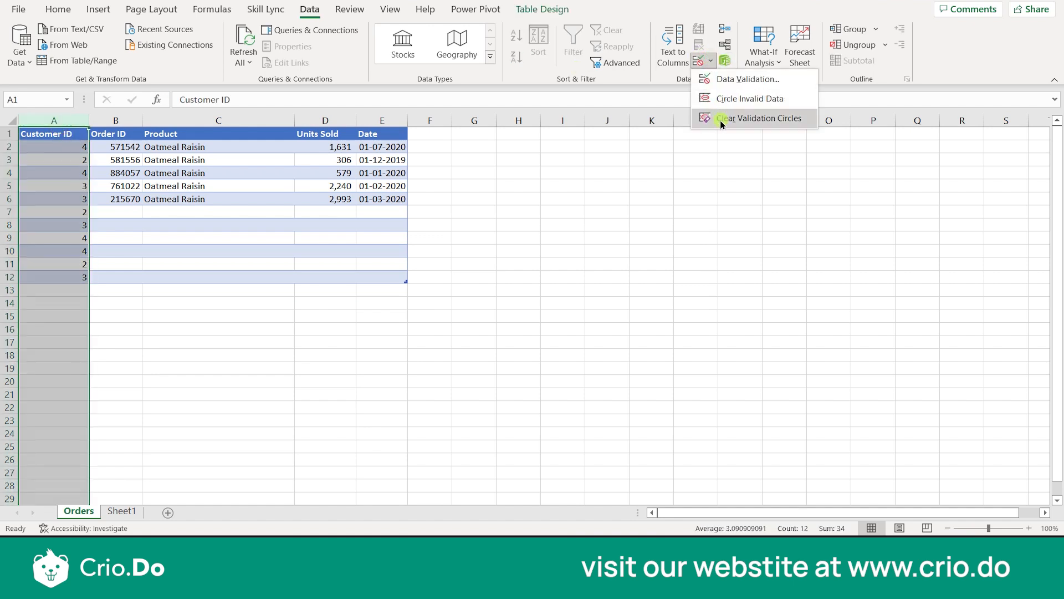
pyautogui.click(721, 79)
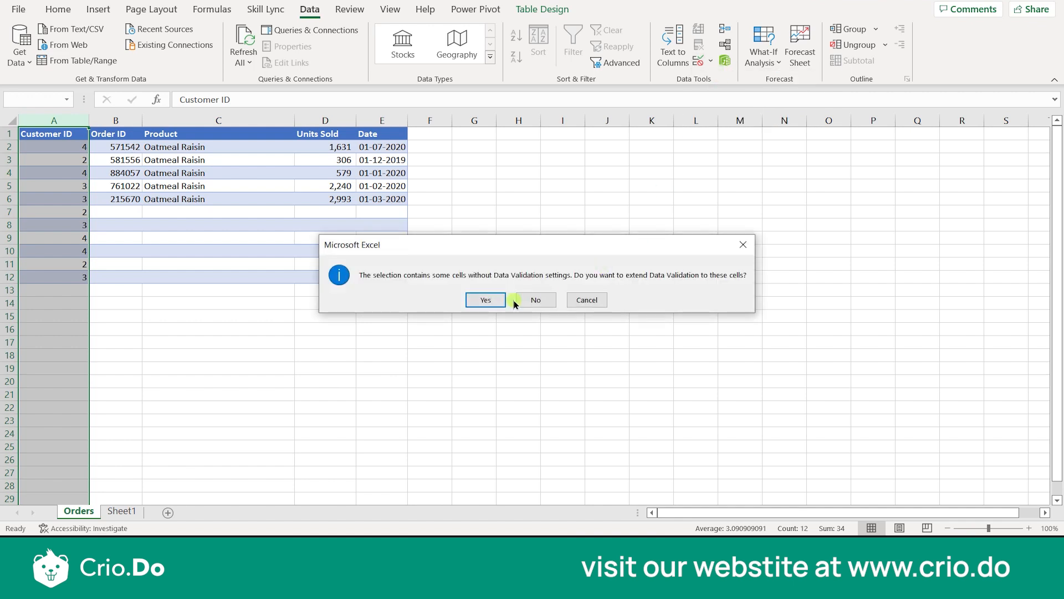
pyautogui.click(486, 300)
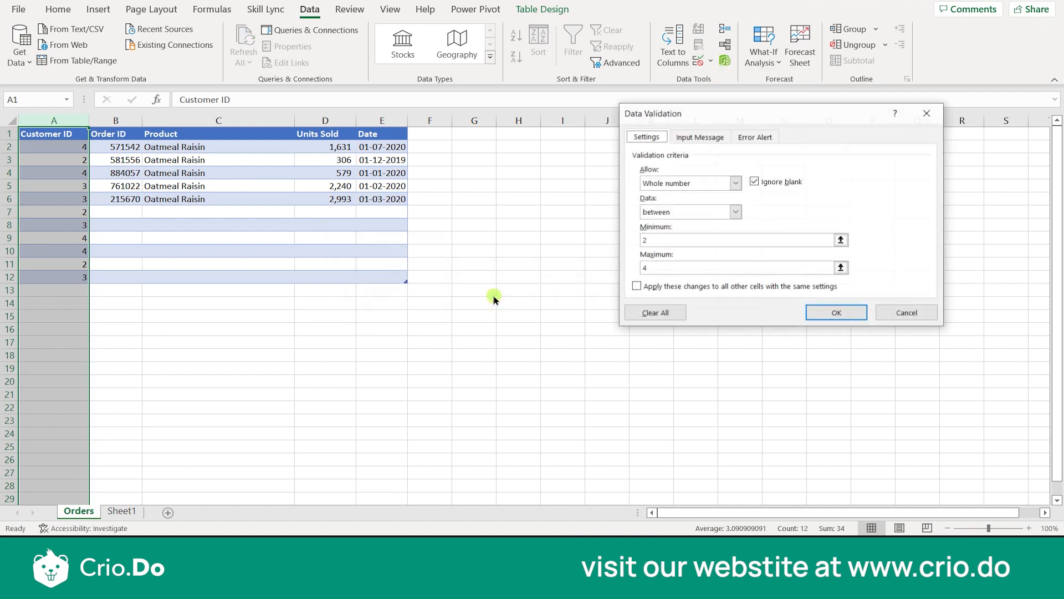
pyautogui.click(660, 315)
pyautogui.click(826, 313)
pyautogui.click(582, 339)
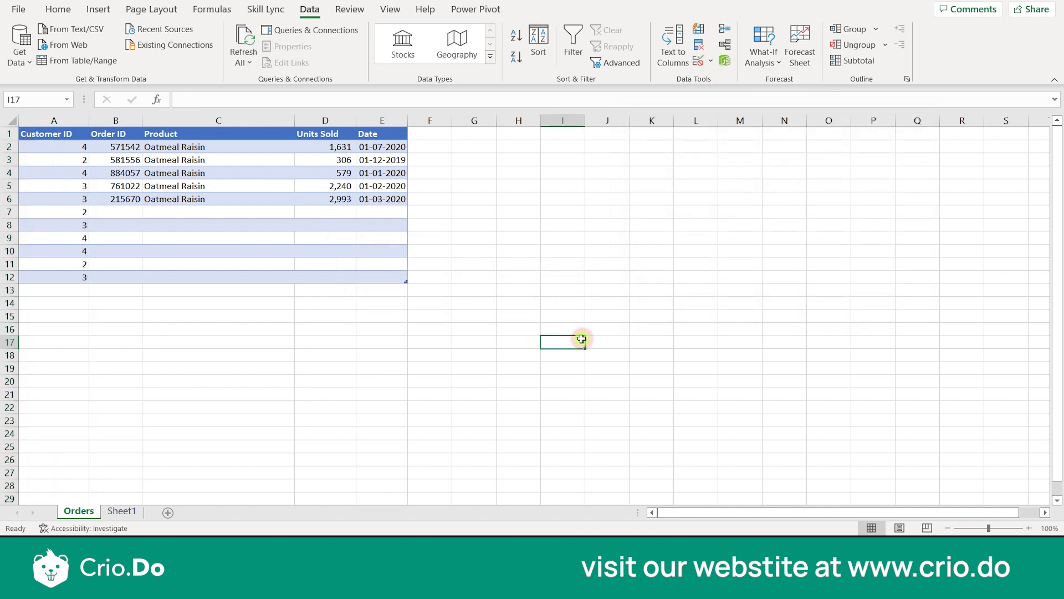
# - Set the Customer ID values in cells A10, A11 and A12 to 5
pyautogui.click(46, 255)
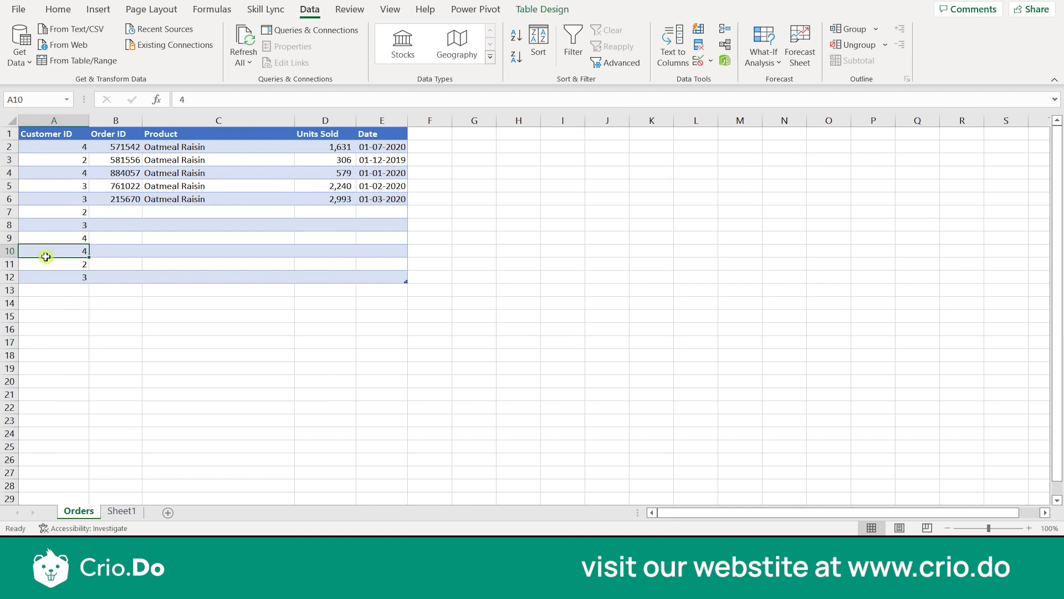
pyautogui.write('5')
pyautogui.press('Return')
pyautogui.write('5')
pyautogui.press('Return')
pyautogui.write('5')
pyautogui.hotkey('ctrl', 'Return')
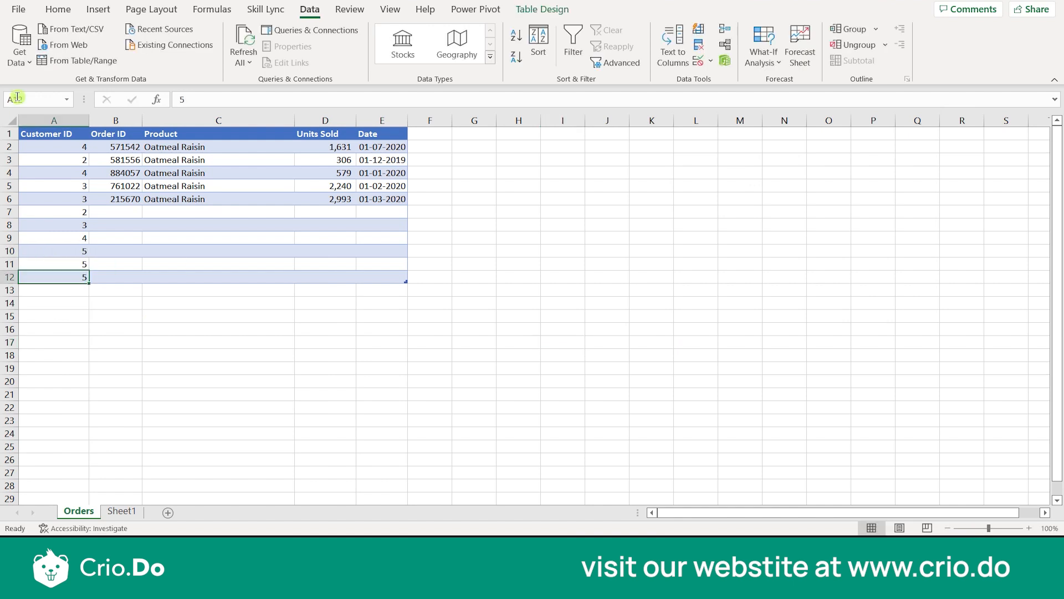
# - Apply data validation to the entire Customer ID column, allowing whole numbers between 2 and 4
pyautogui.click(54, 120)
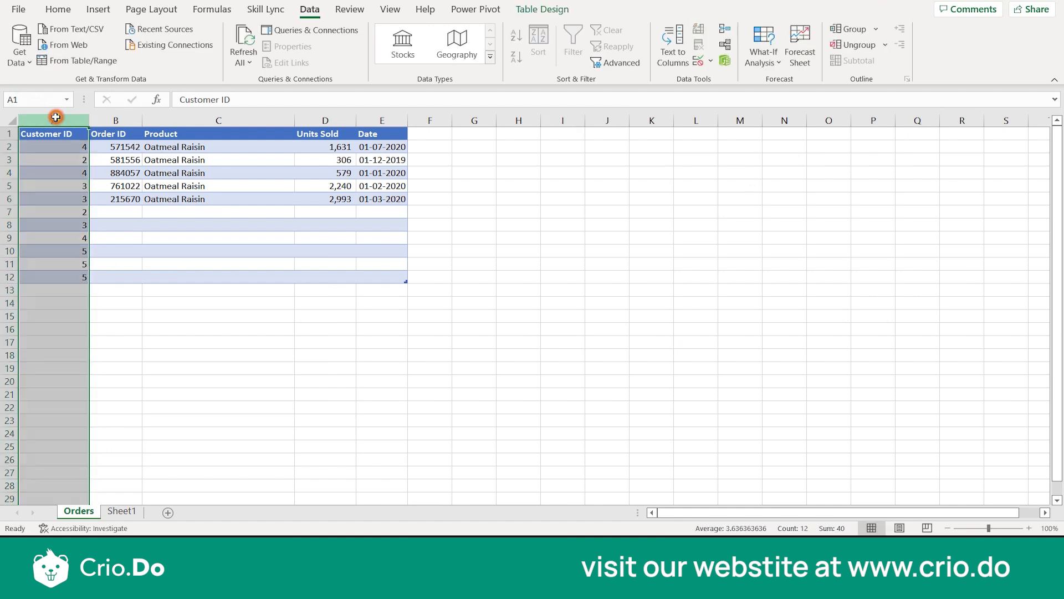
pyautogui.click(698, 61)
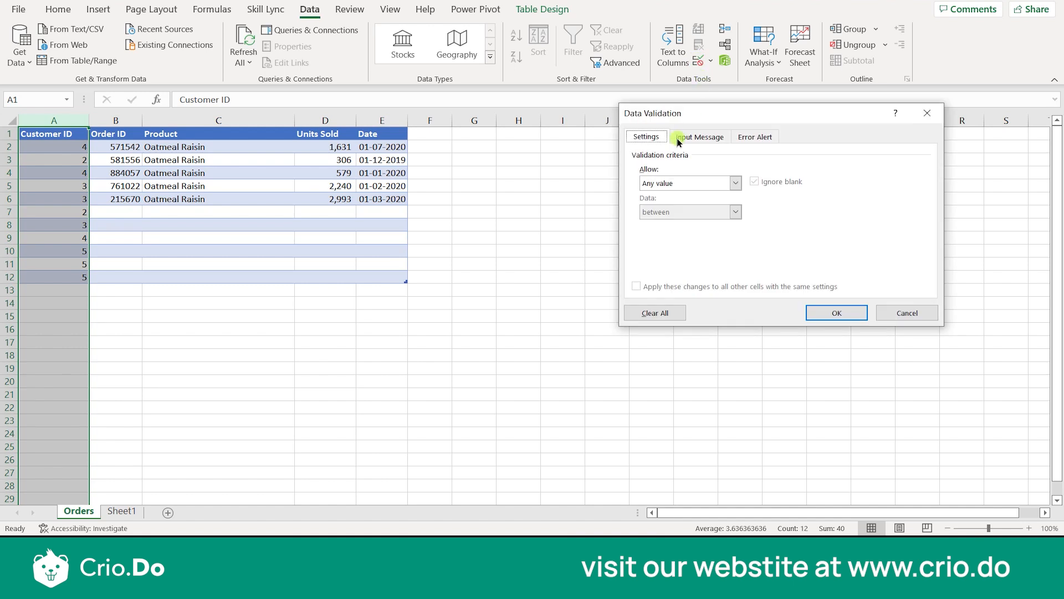
pyautogui.click(735, 183)
pyautogui.click(693, 209)
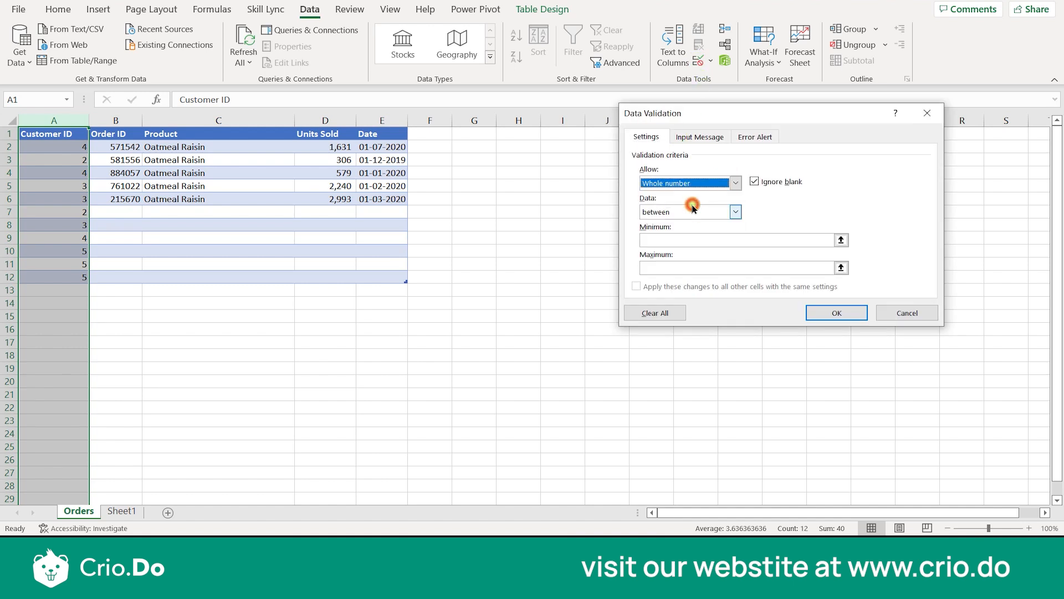
pyautogui.click(670, 240)
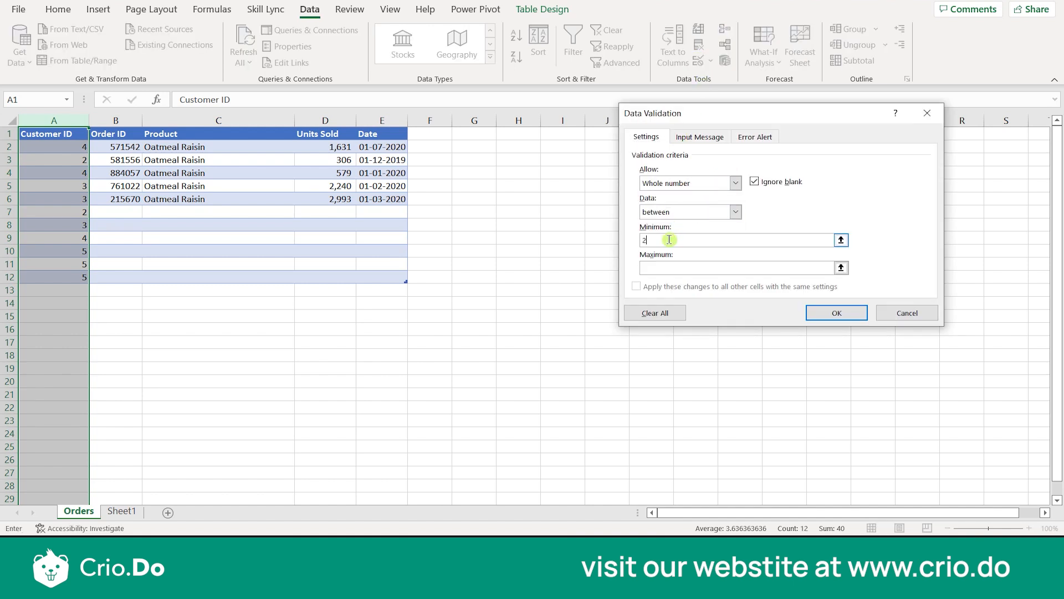
pyautogui.click(671, 265)
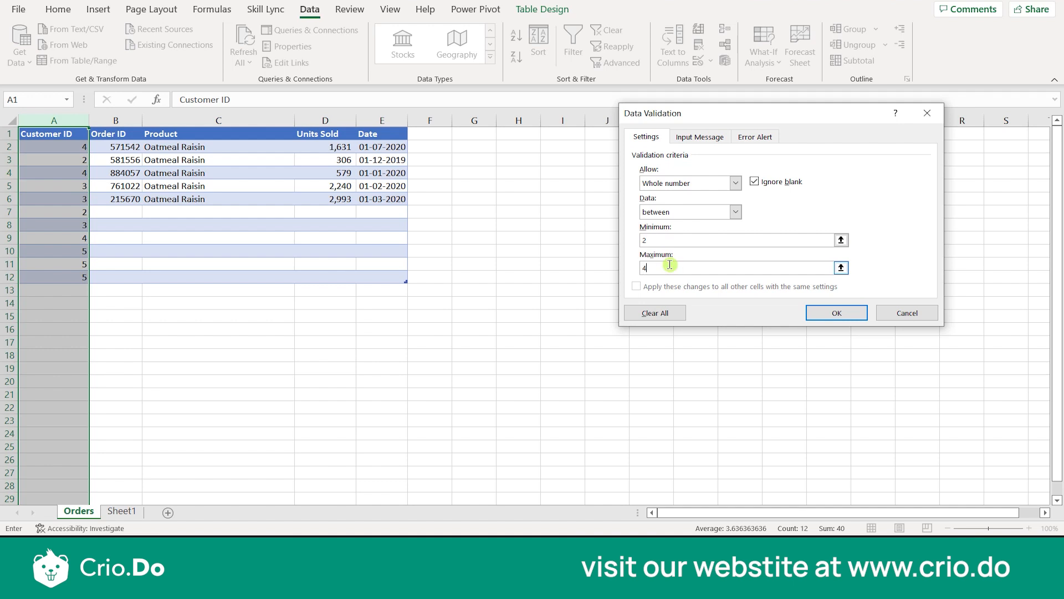
pyautogui.click(837, 319)
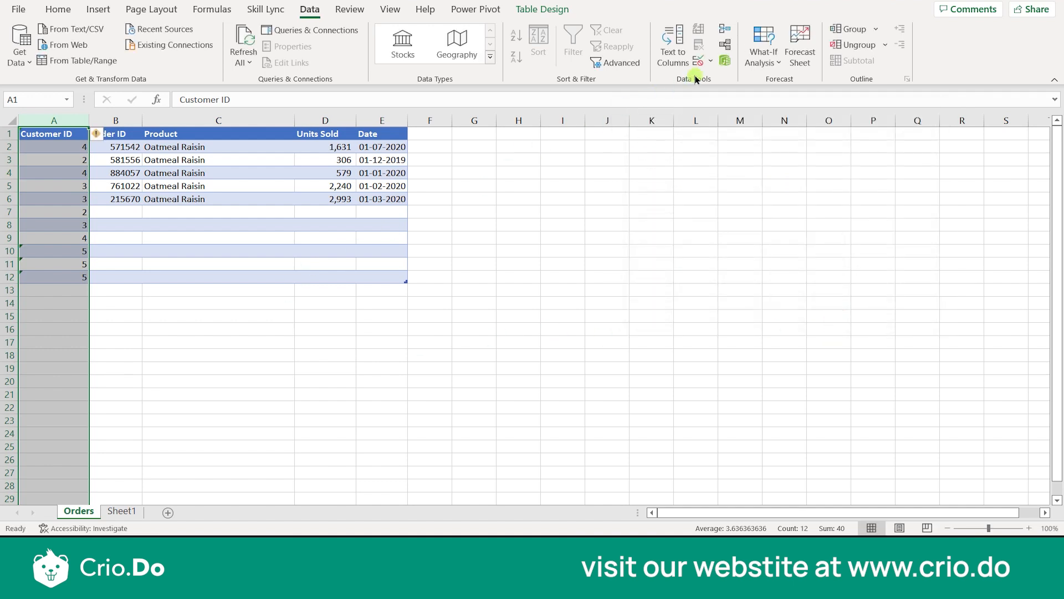
# - Circle the invalid data in the Customer ID column and clear the validation circles again
pyautogui.click(713, 61)
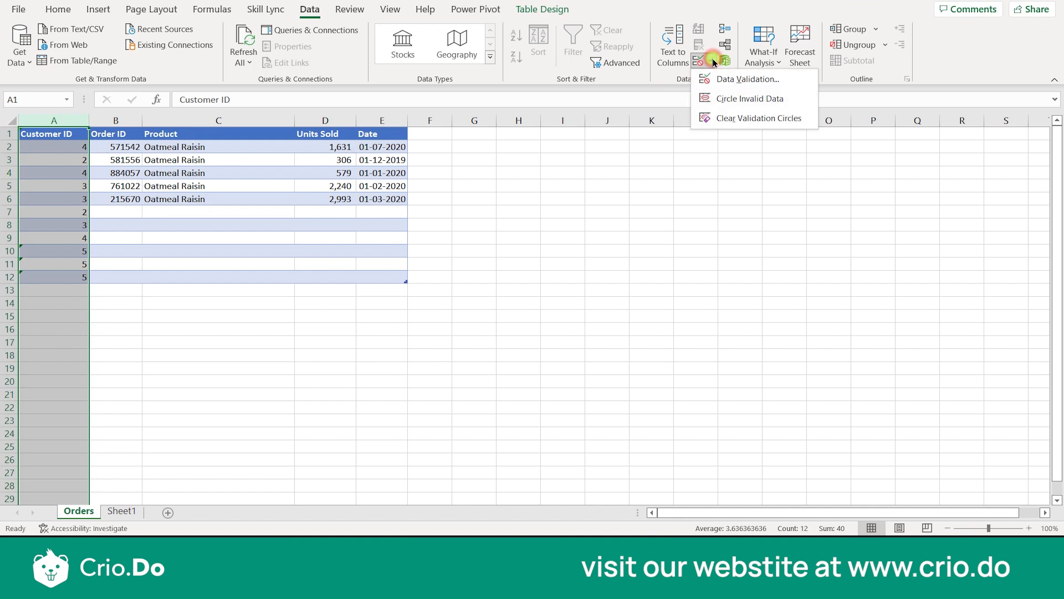
pyautogui.click(718, 98)
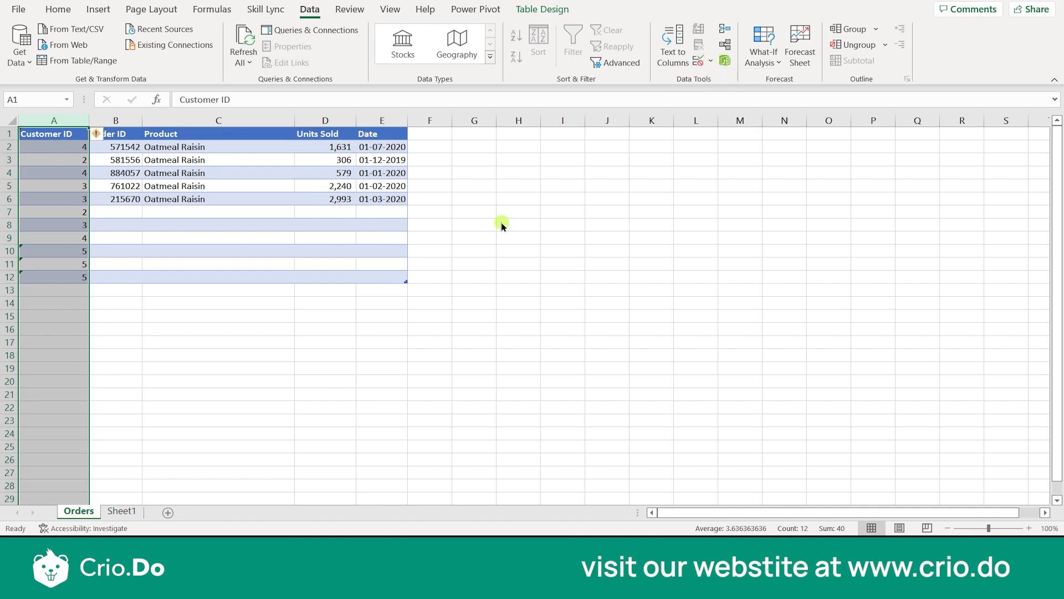
pyautogui.click(475, 240)
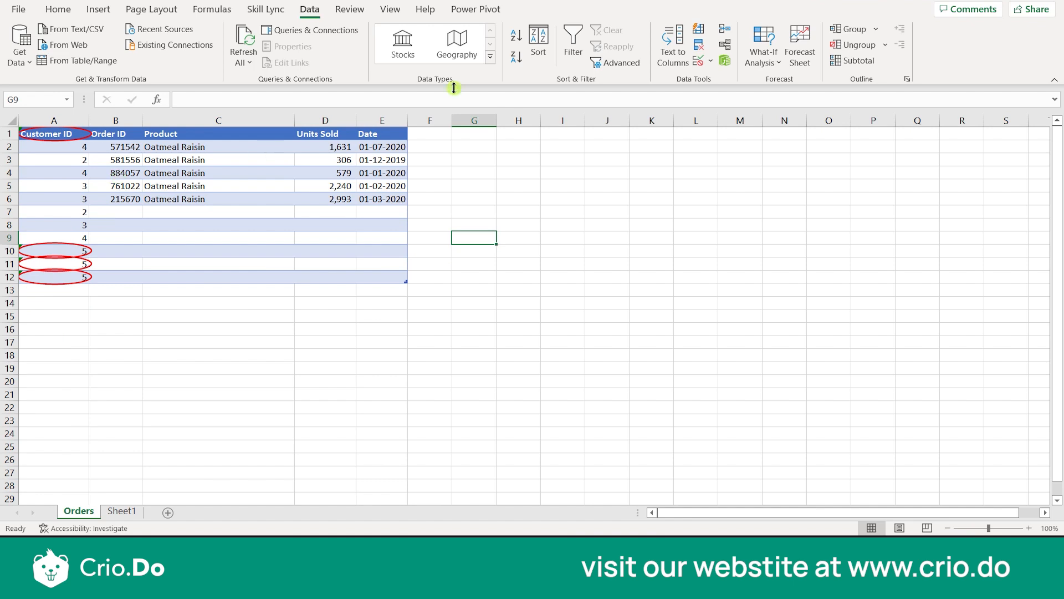
pyautogui.click(711, 61)
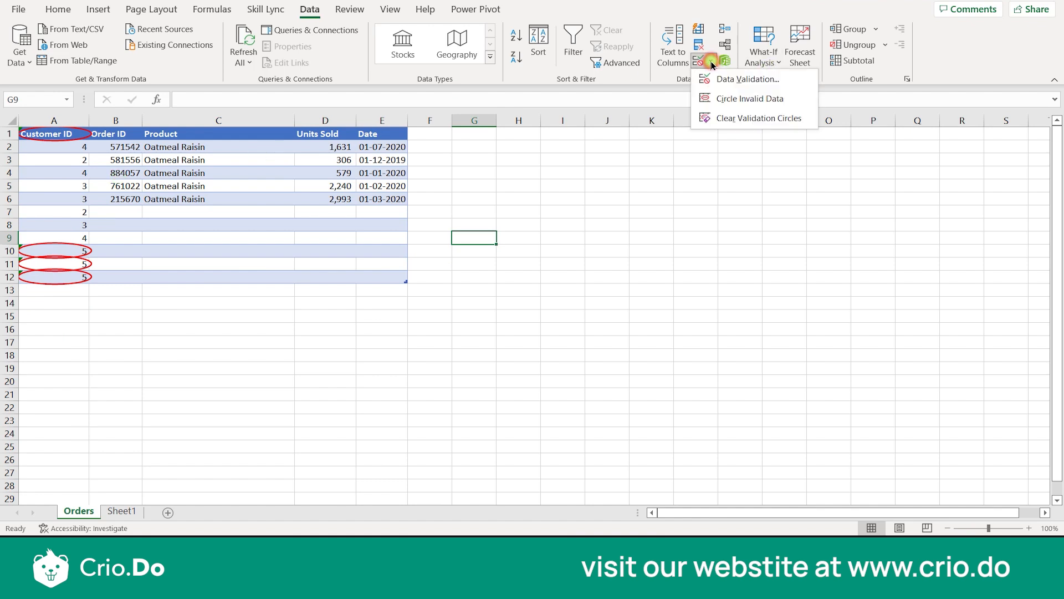
pyautogui.click(730, 118)
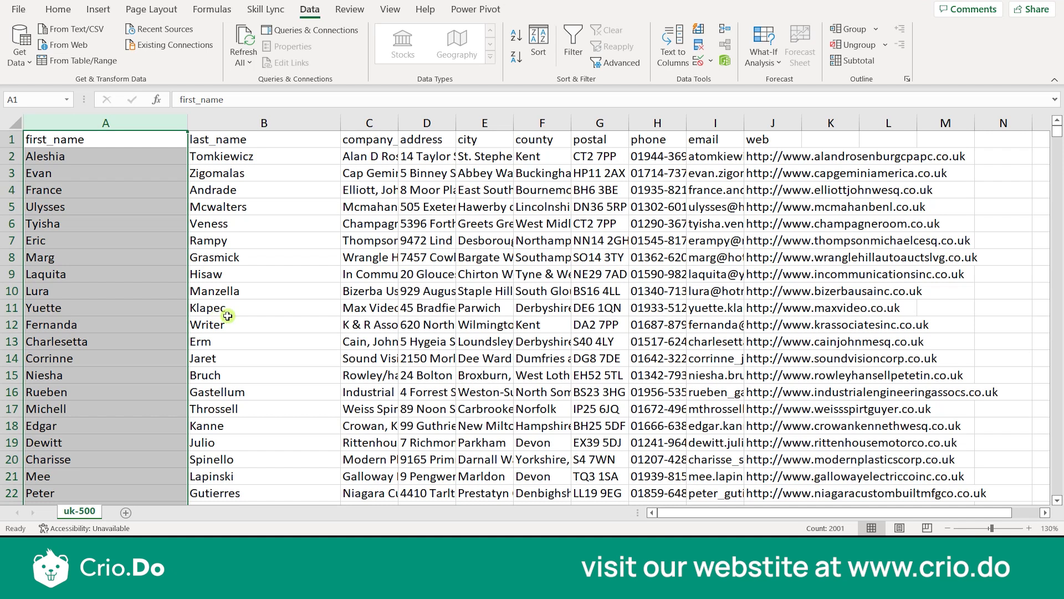
# - Apply custom data validation with the formula UNIQUE() to the whole first_name column of the uk-500 sheet
pyautogui.click(229, 315)
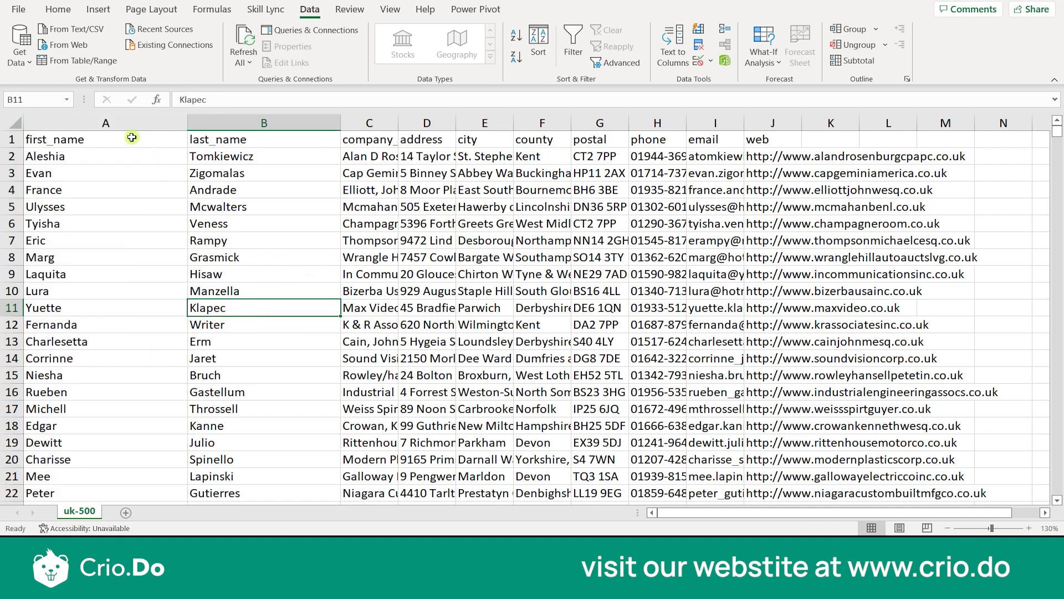
pyautogui.click(119, 122)
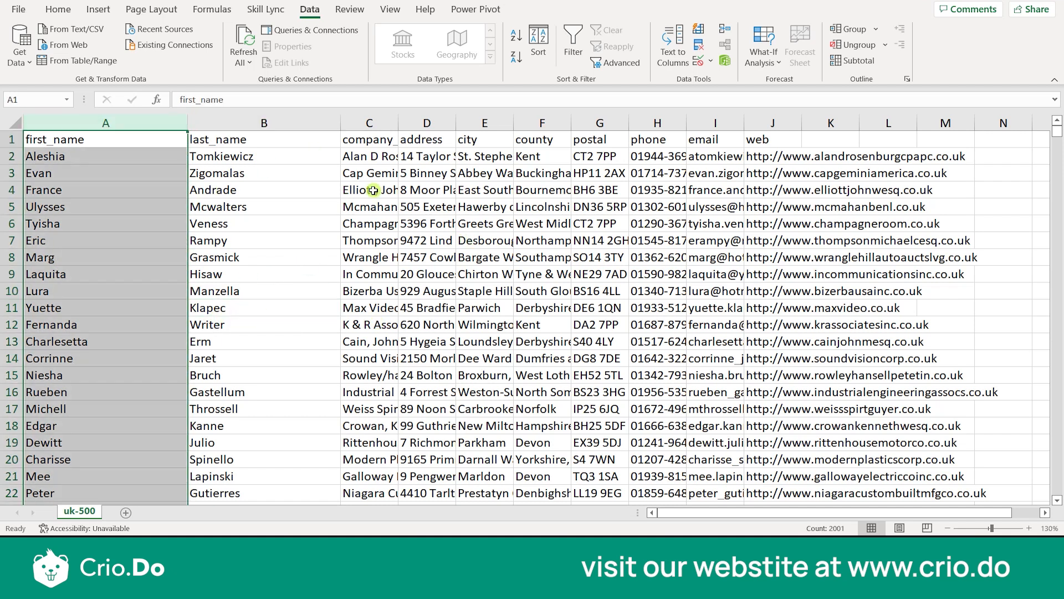
pyautogui.click(698, 60)
pyautogui.click(735, 184)
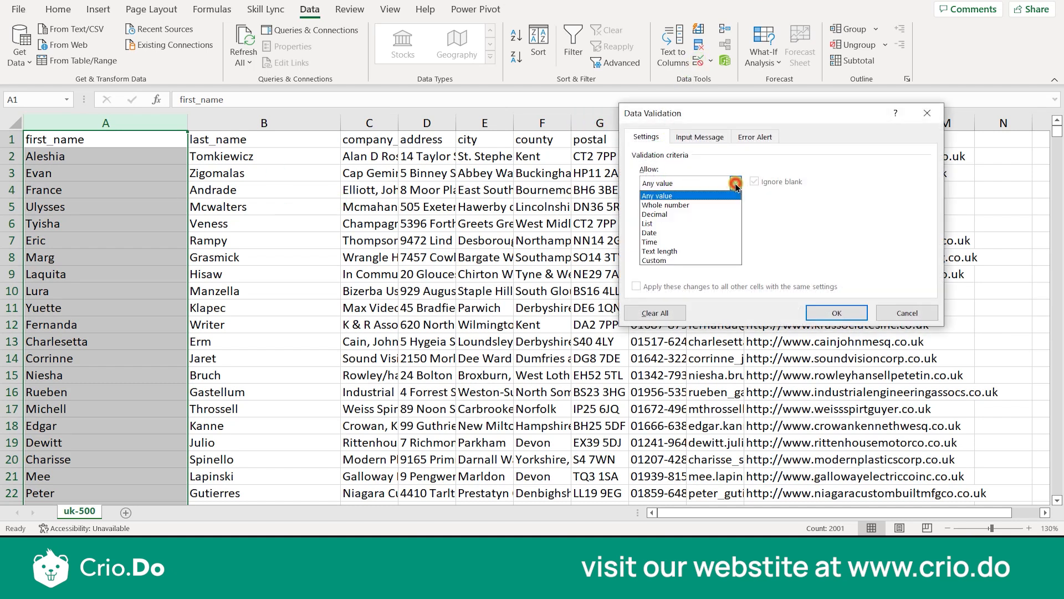
pyautogui.click(677, 261)
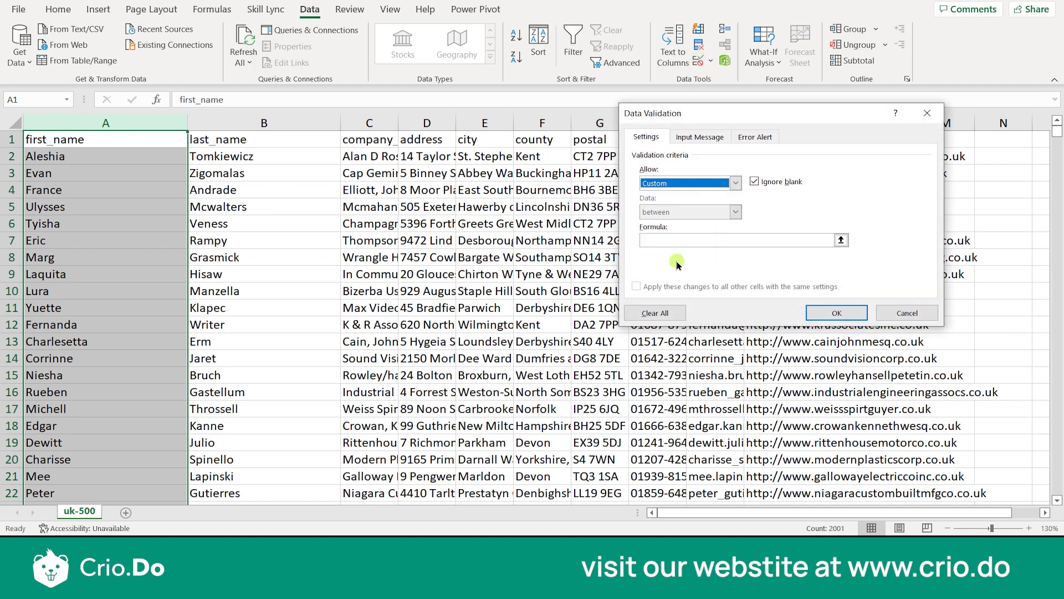
pyautogui.click(672, 237)
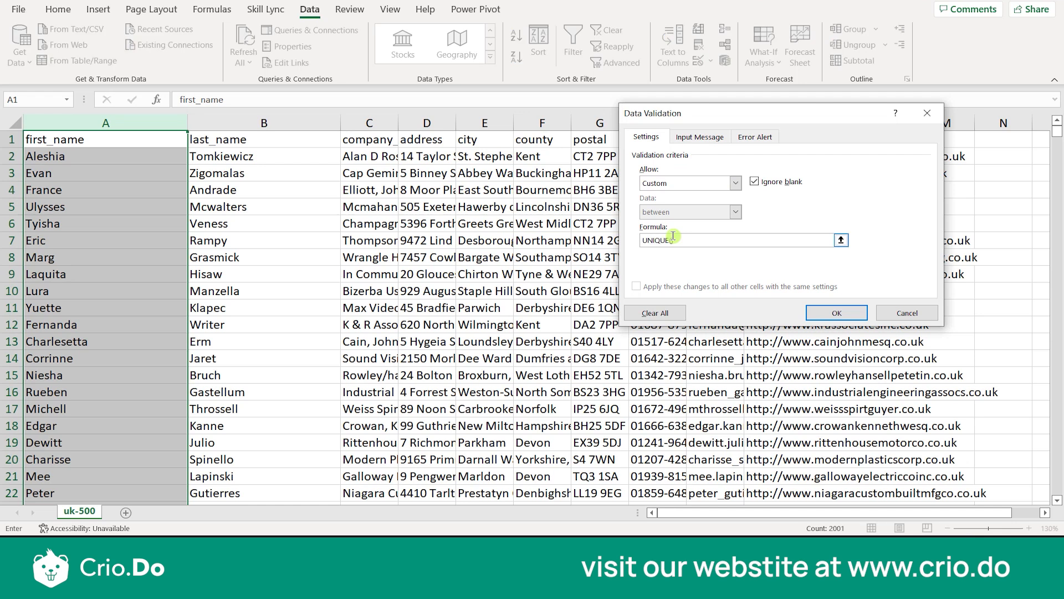
pyautogui.click(825, 313)
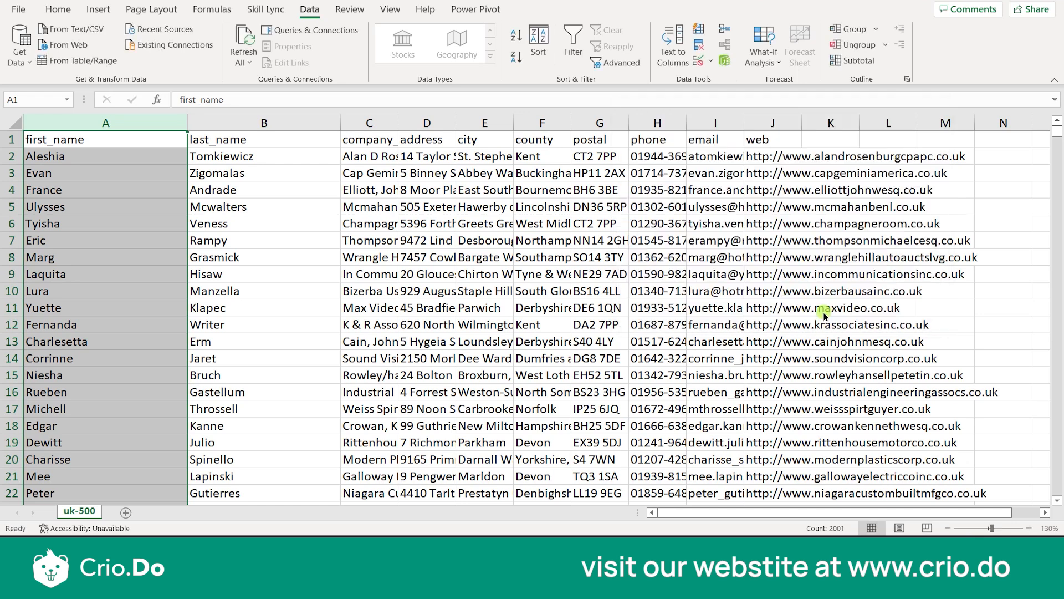
# - Circle the invalid data in the first_name column, look through the circled names, and clear the validation circles
pyautogui.click(710, 60)
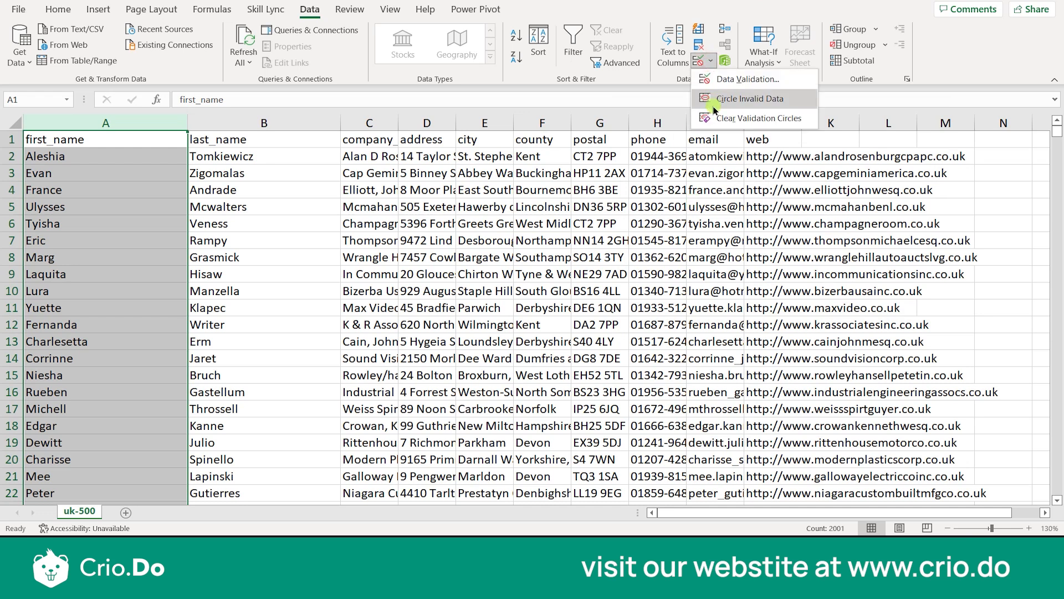
pyautogui.click(720, 103)
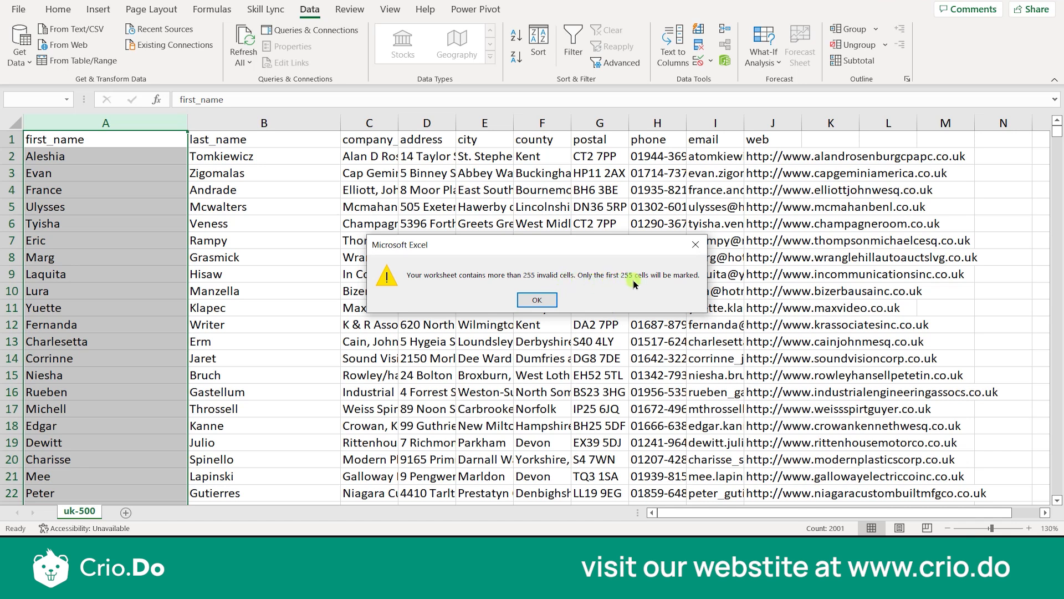
pyautogui.click(531, 299)
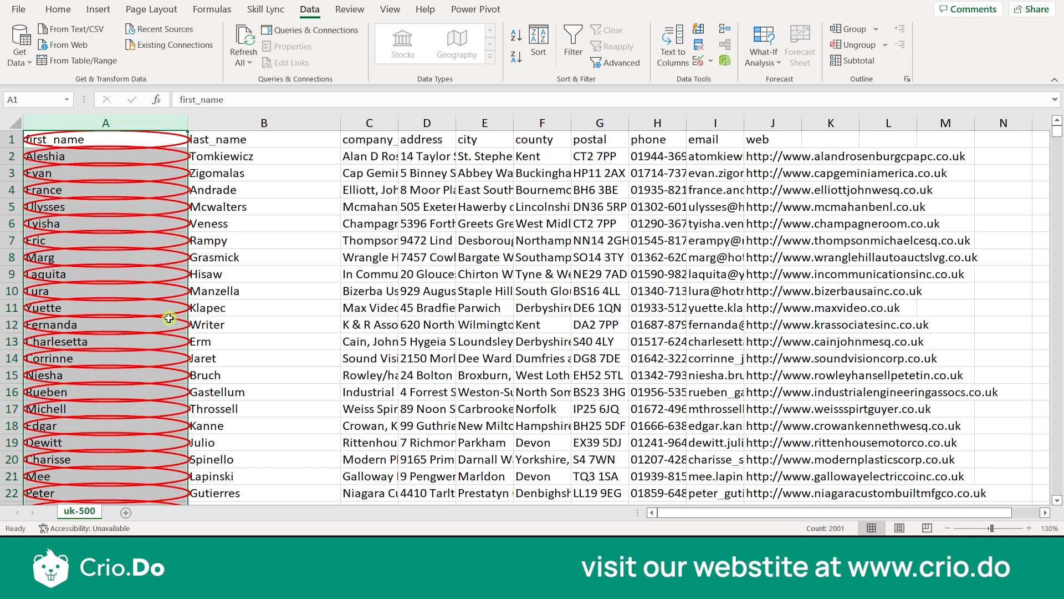
pyautogui.scroll(-10, 139, 277)
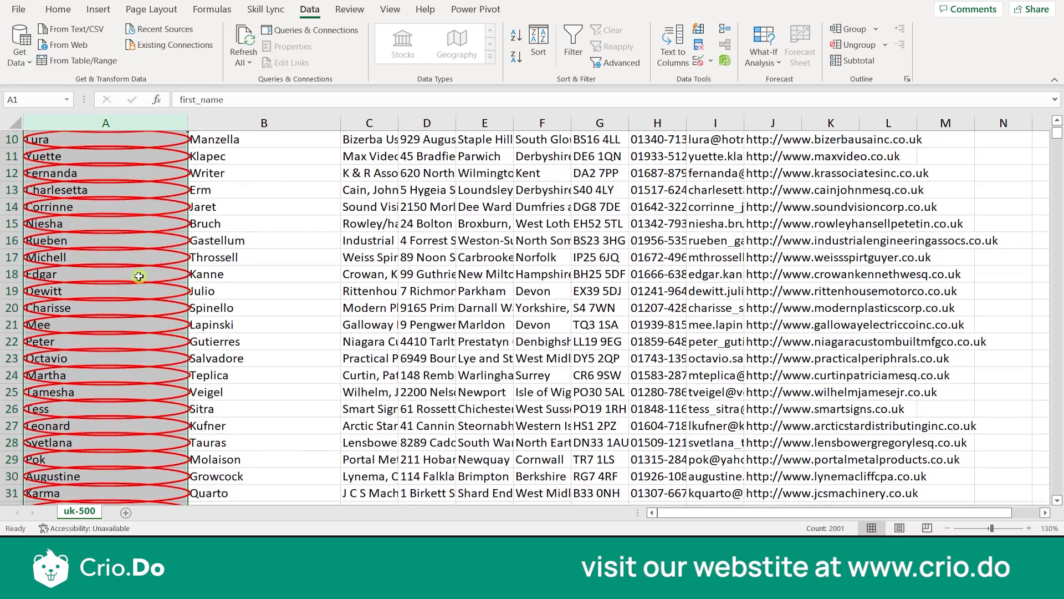
pyautogui.scroll(-5, 139, 277)
pyautogui.scroll(15, 138, 276)
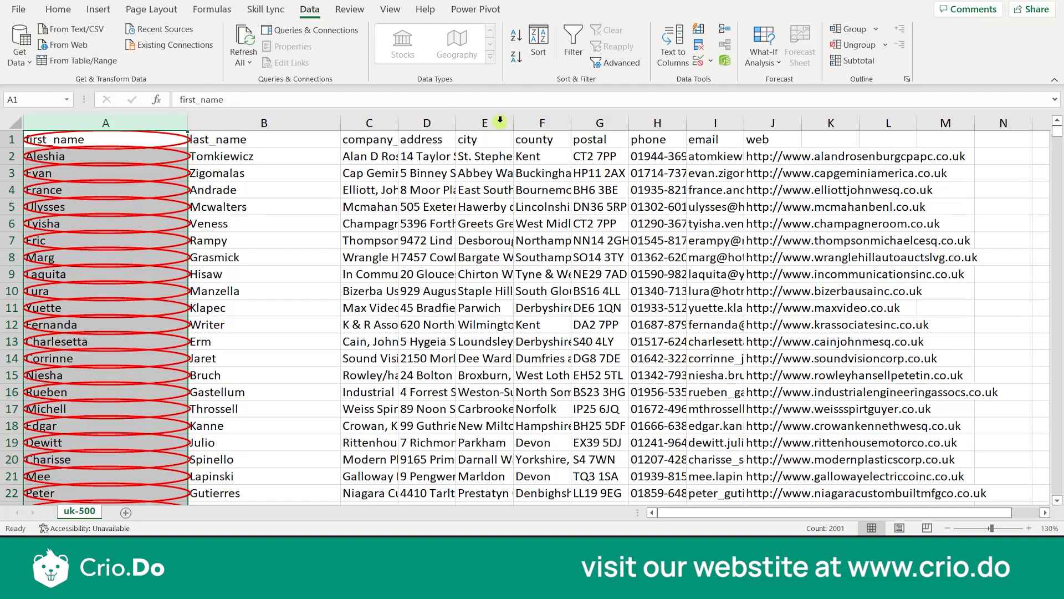
pyautogui.click(710, 60)
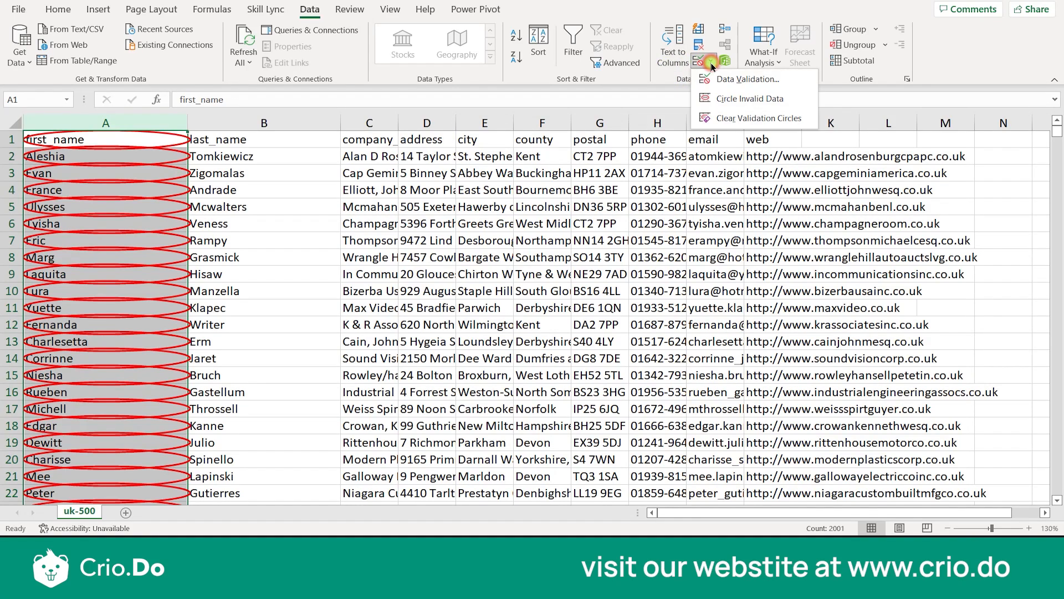
pyautogui.click(716, 118)
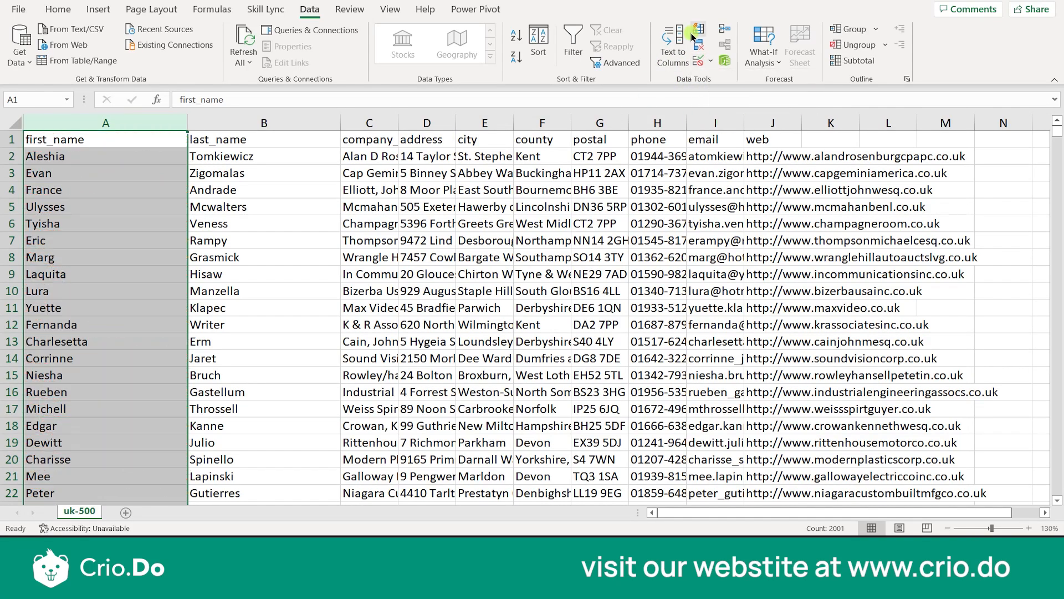
# - Change the first_name column's validation to text length between a minimum of 5 and a maximum value
pyautogui.click(708, 62)
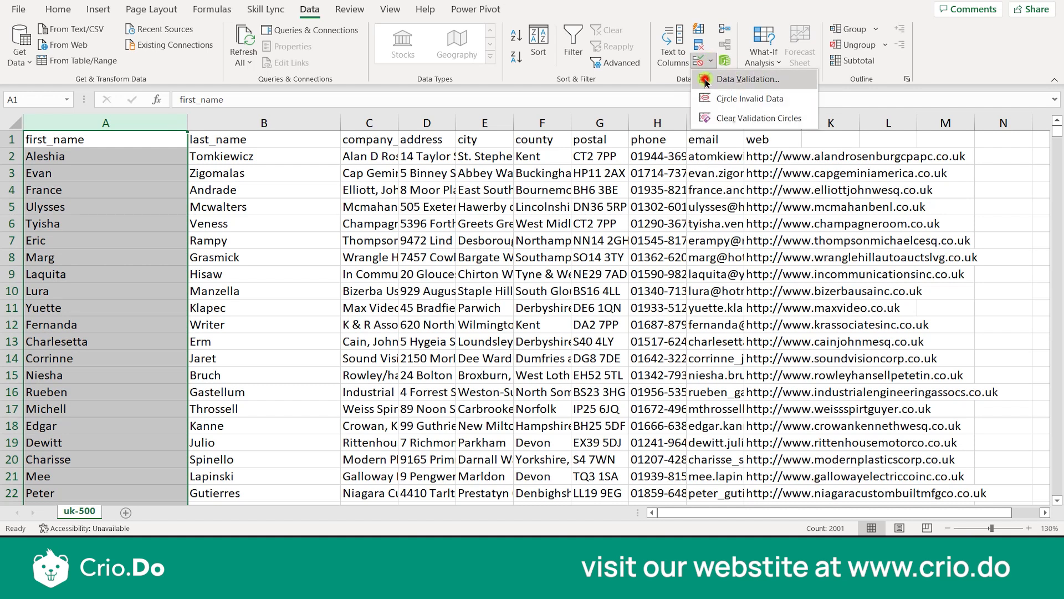
pyautogui.click(710, 79)
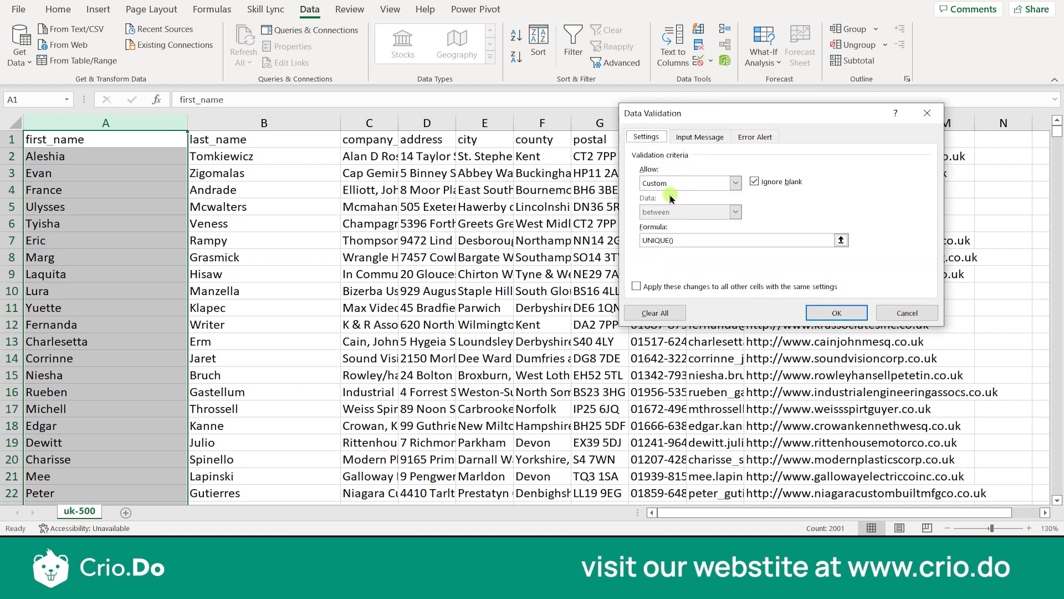
pyautogui.click(735, 183)
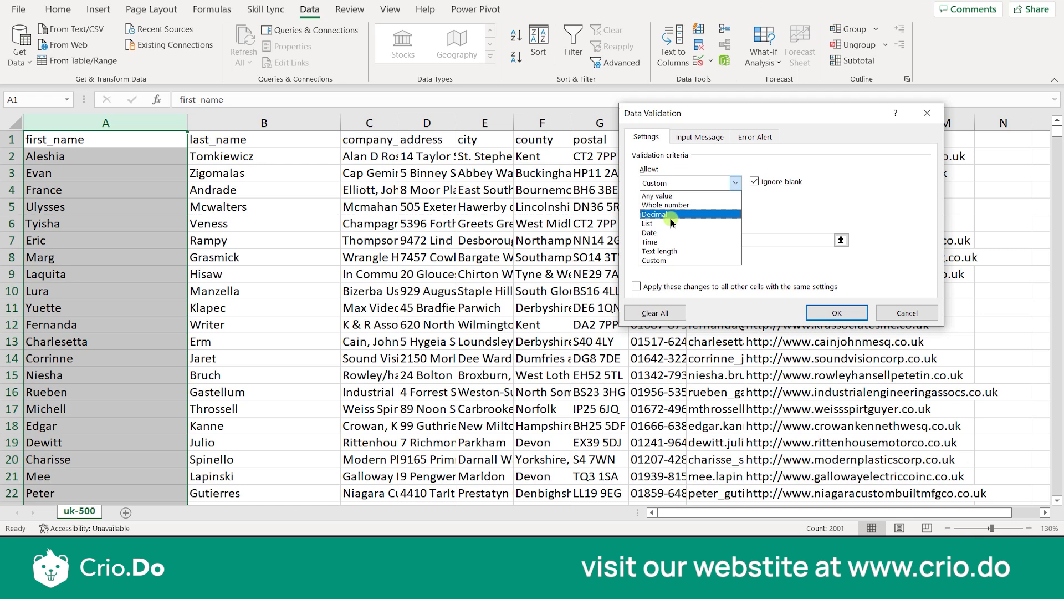
pyautogui.click(665, 251)
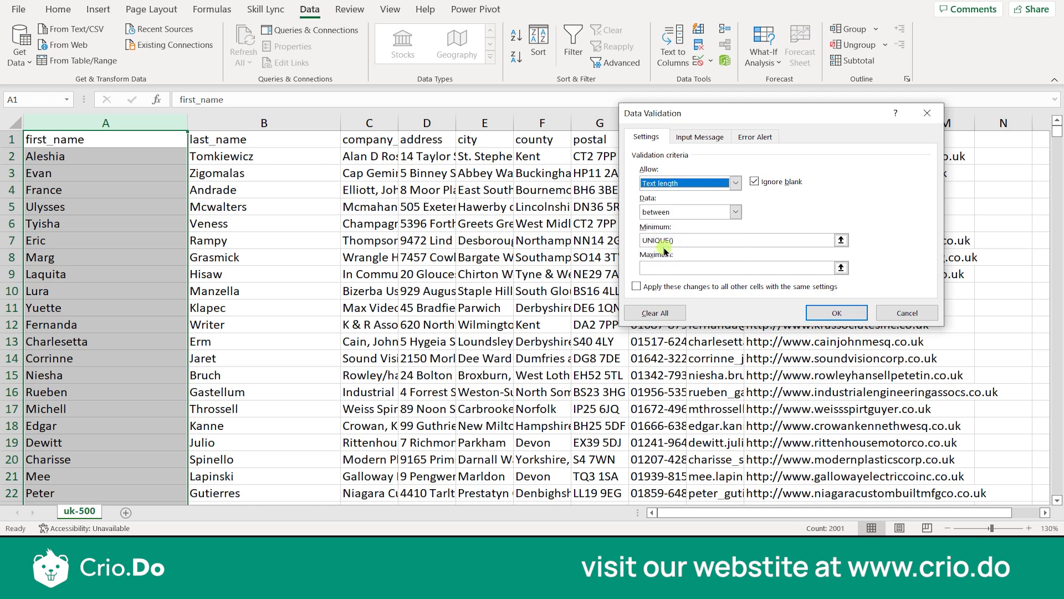
pyautogui.click(679, 238)
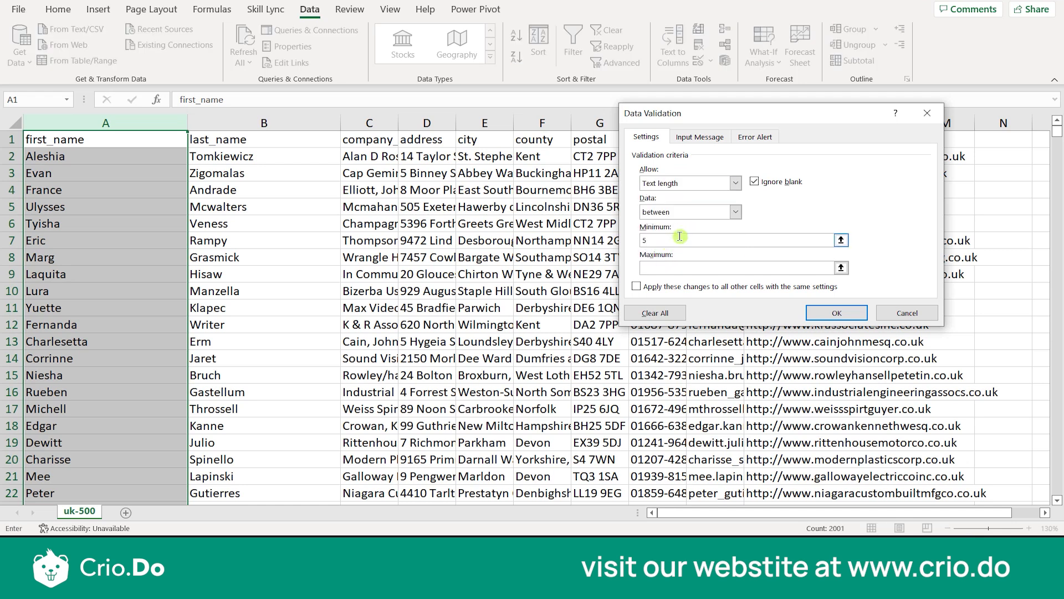
pyautogui.click(664, 264)
pyautogui.click(814, 313)
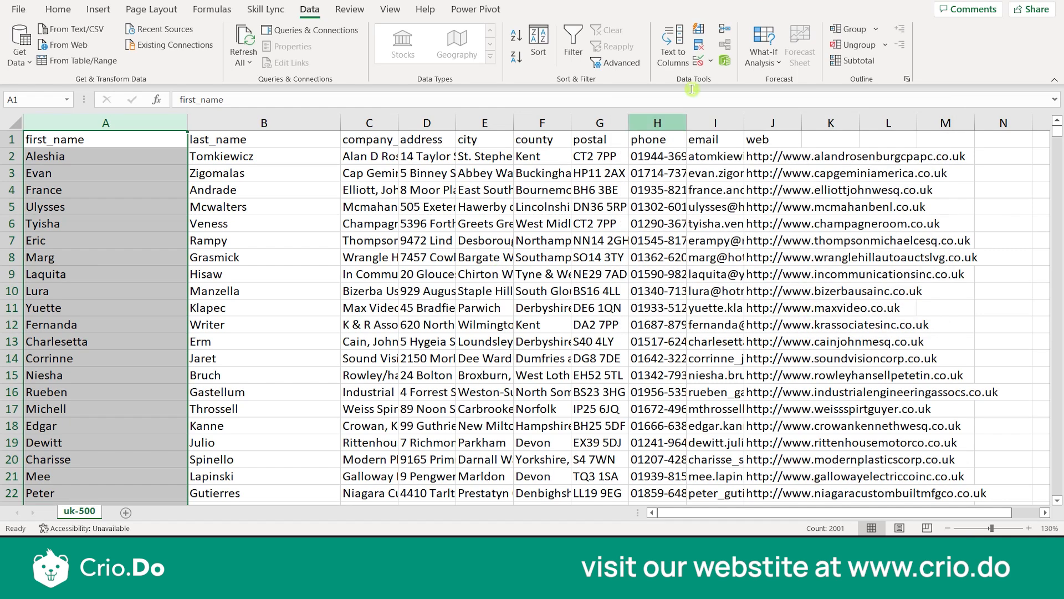
# - Circle the first_name entries that violate the text-length rule and look through the marked names down the column
pyautogui.click(710, 59)
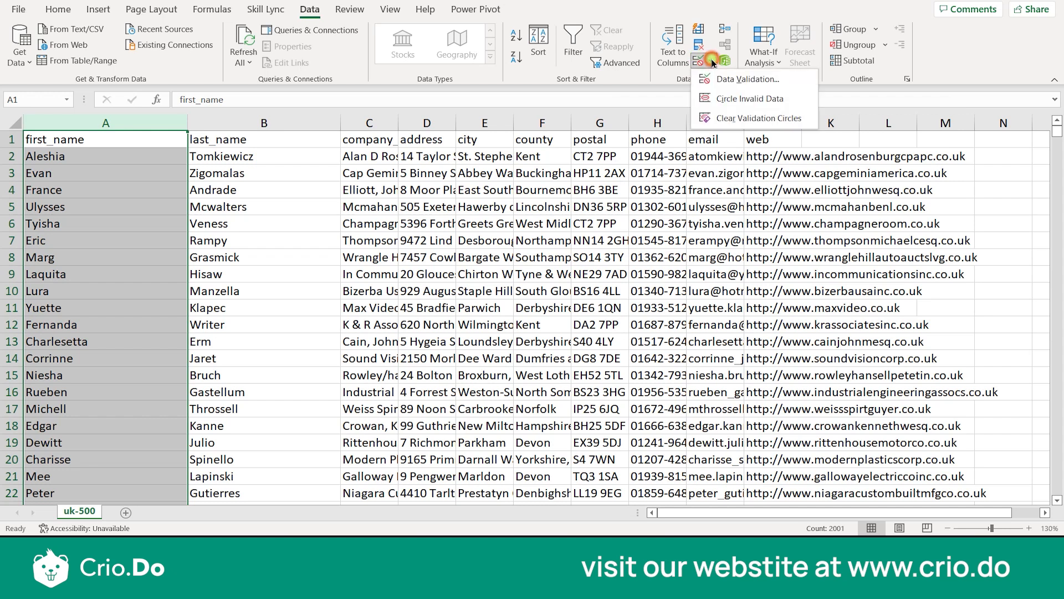
pyautogui.click(714, 103)
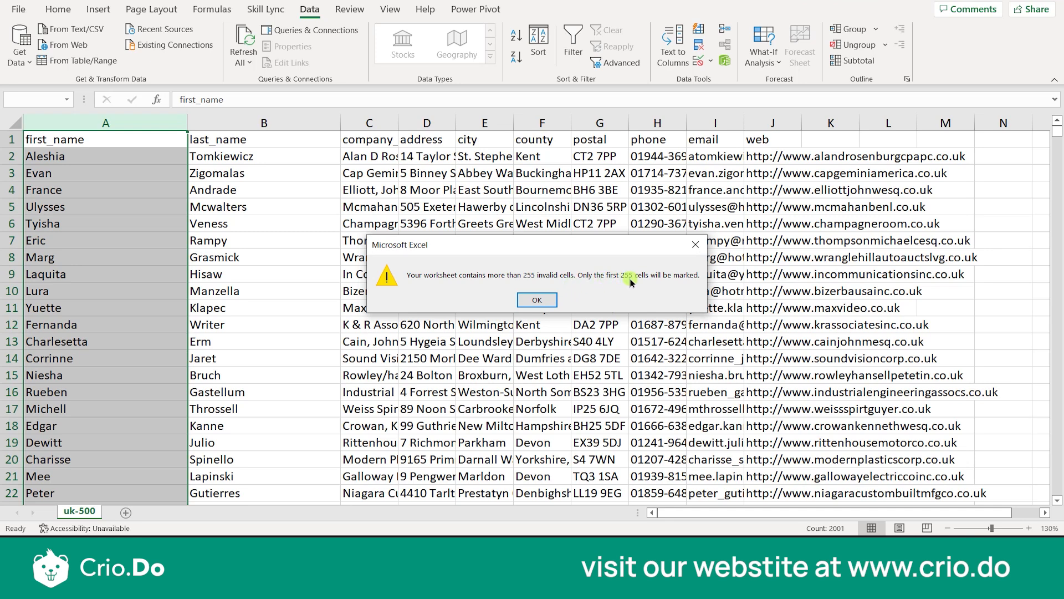
pyautogui.click(545, 302)
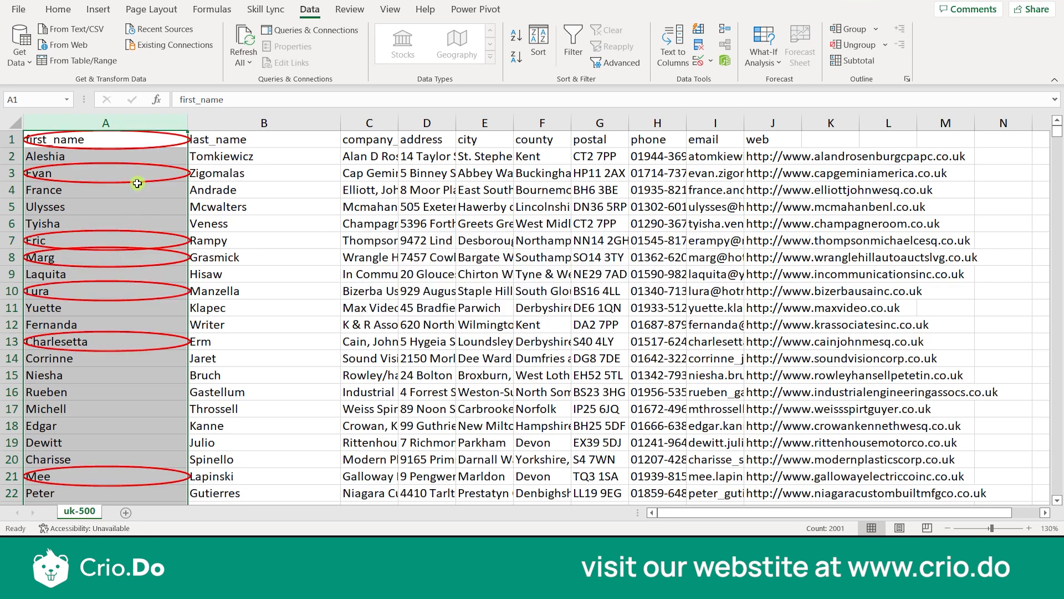
pyautogui.scroll(-7, 31, 226)
pyautogui.scroll(-8, 32, 226)
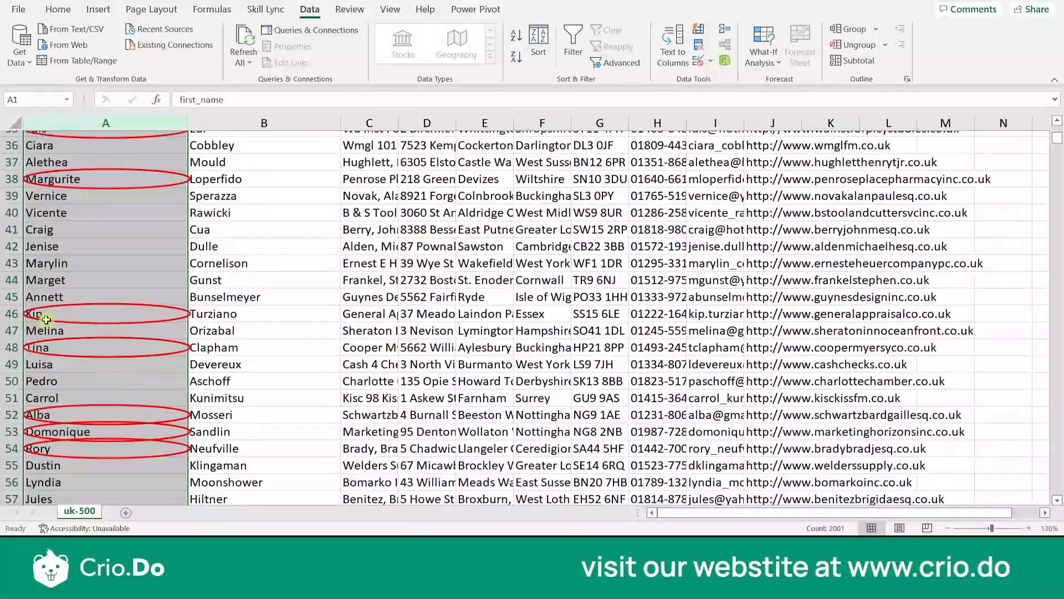
pyautogui.scroll(-2, 46, 319)
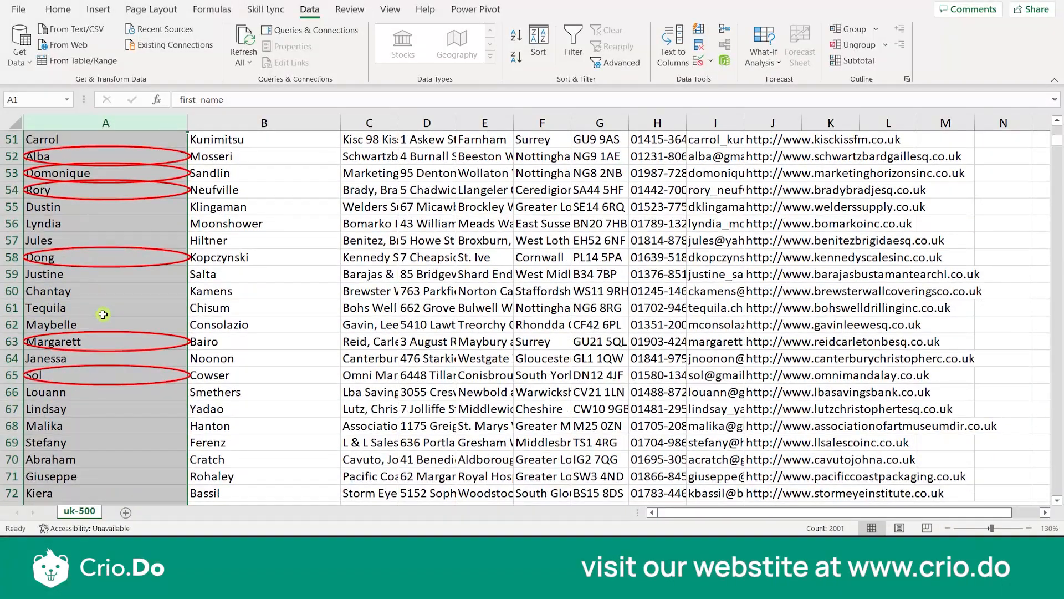
# - Return to the beginning of the first_name column and clear its validation circles
pyautogui.scroll(12, 145, 269)
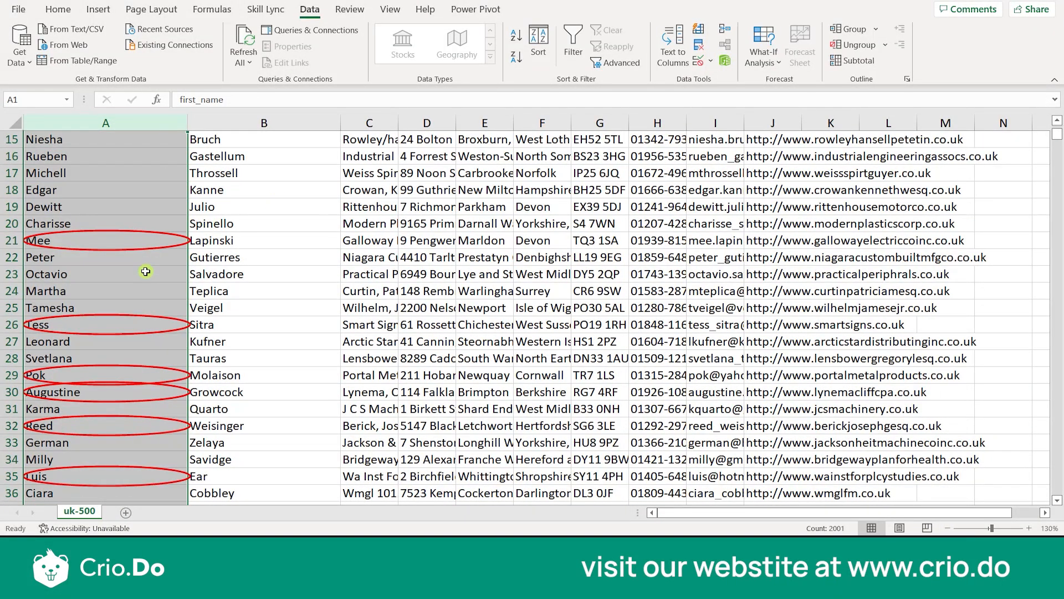
pyautogui.scroll(5, 146, 271)
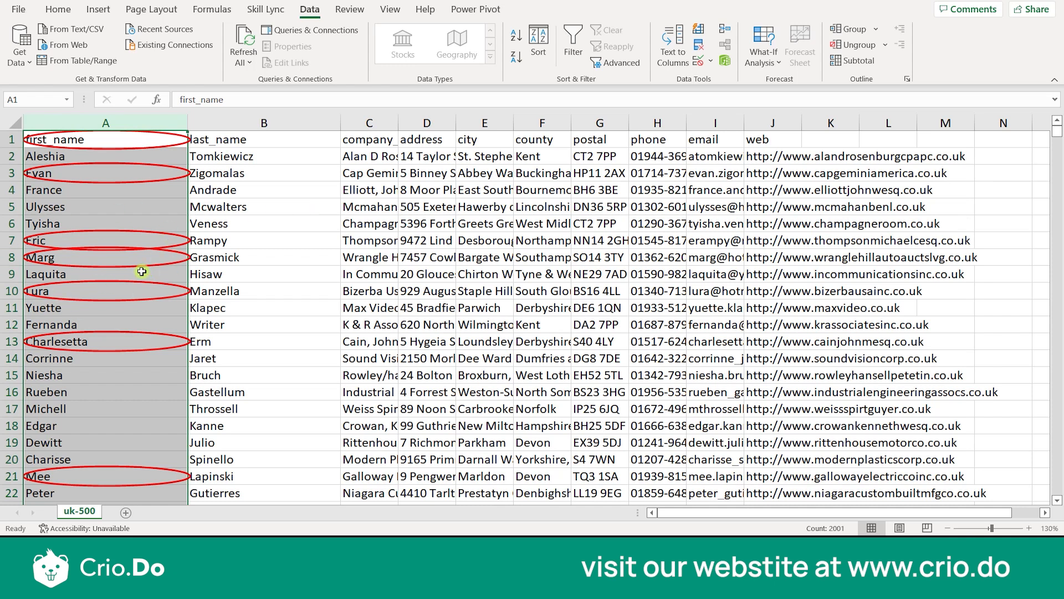
pyautogui.click(706, 62)
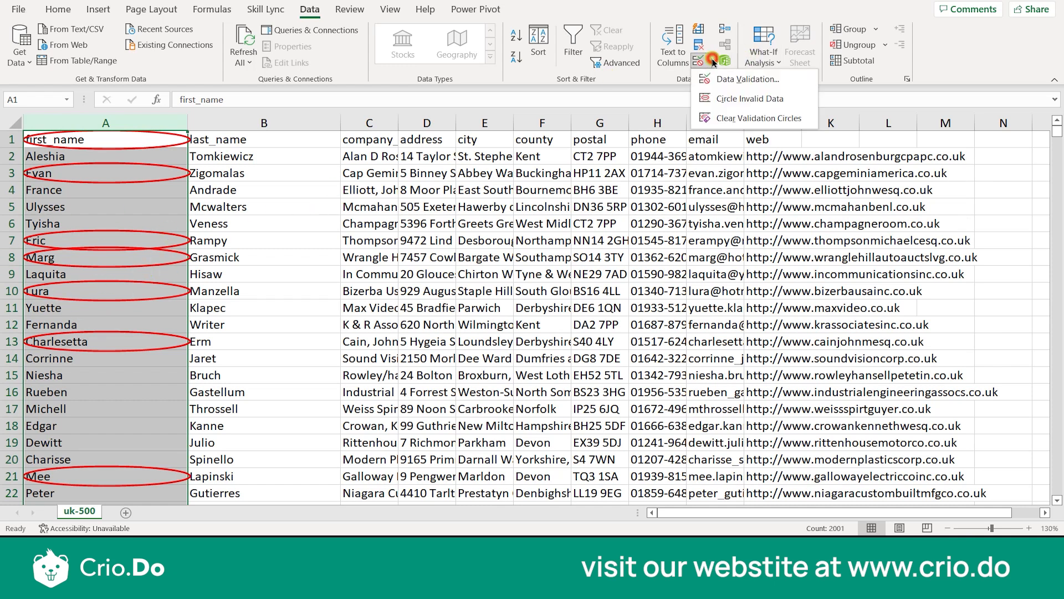
pyautogui.click(719, 118)
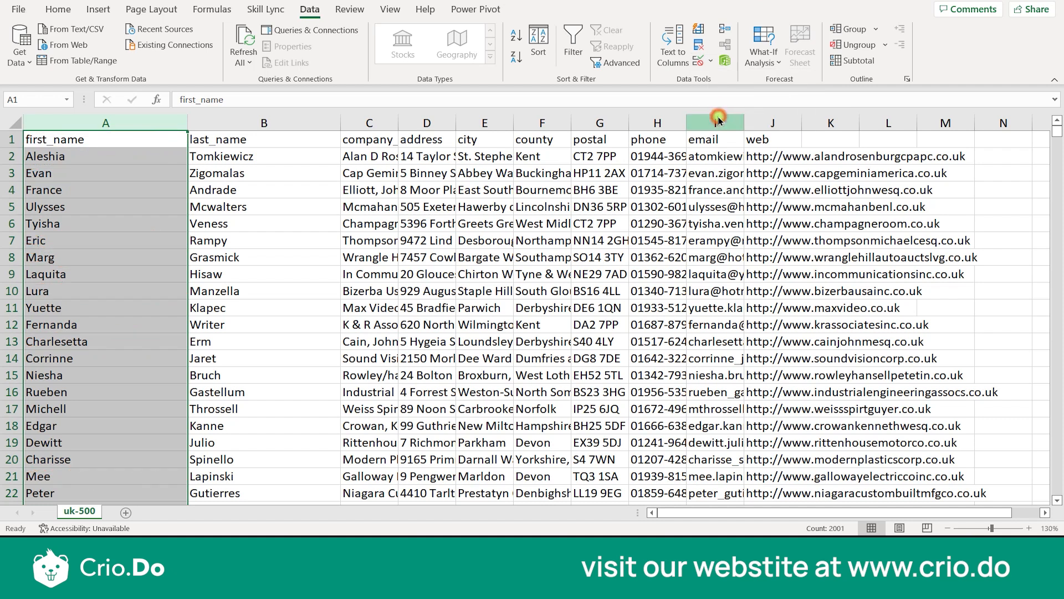
# - Look at the input message and error alert settings of the first_name column's data validation, and close them without changes
pyautogui.click(699, 61)
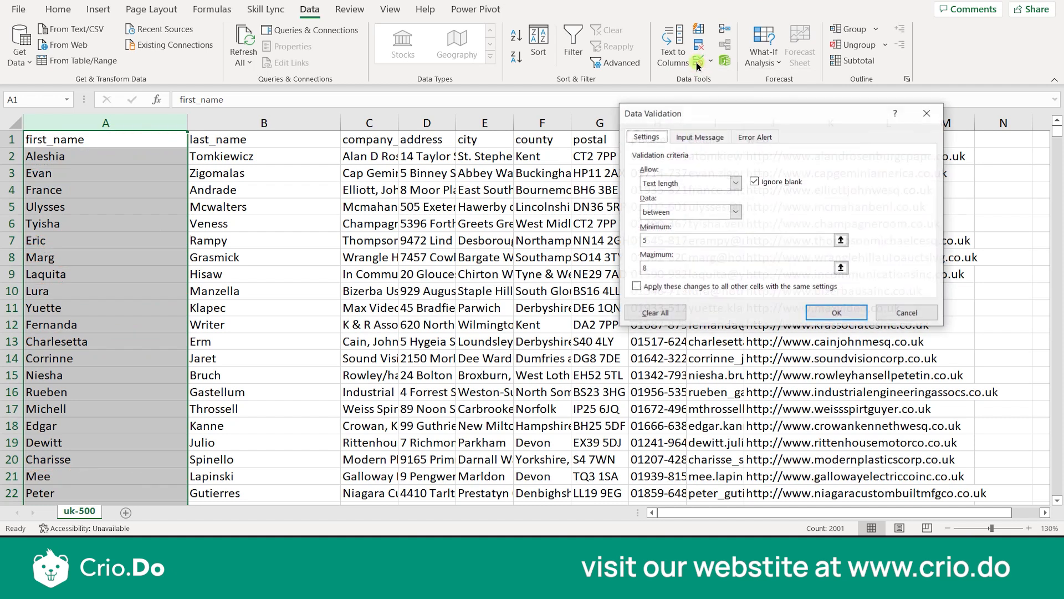
pyautogui.click(692, 140)
pyautogui.click(755, 138)
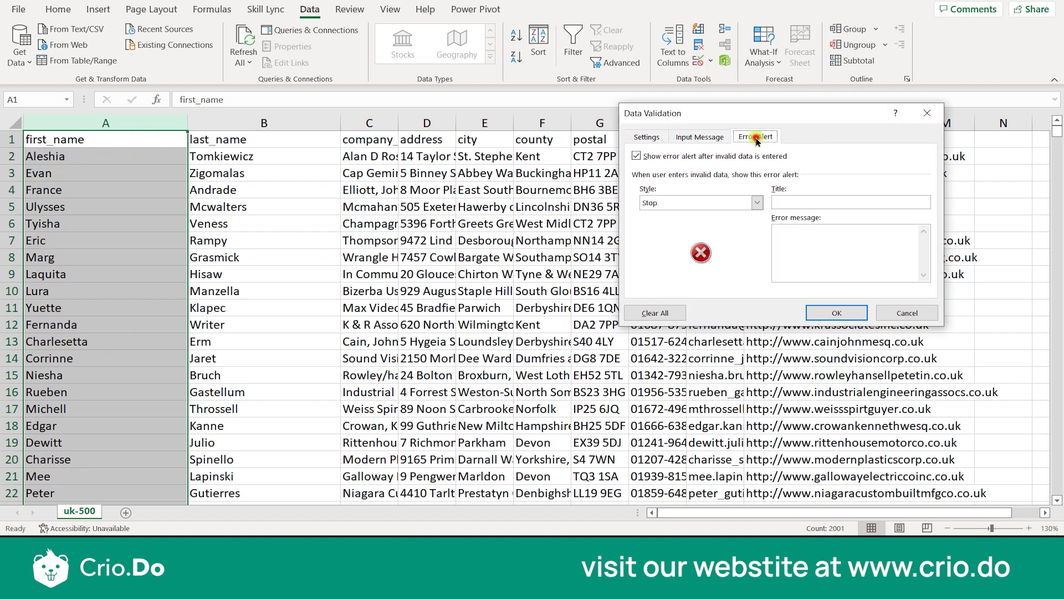
pyautogui.click(927, 112)
# - Review the validation's allowed data types, input message fields and error alert styles for the first_name column, and cancel without changes
pyautogui.click(696, 60)
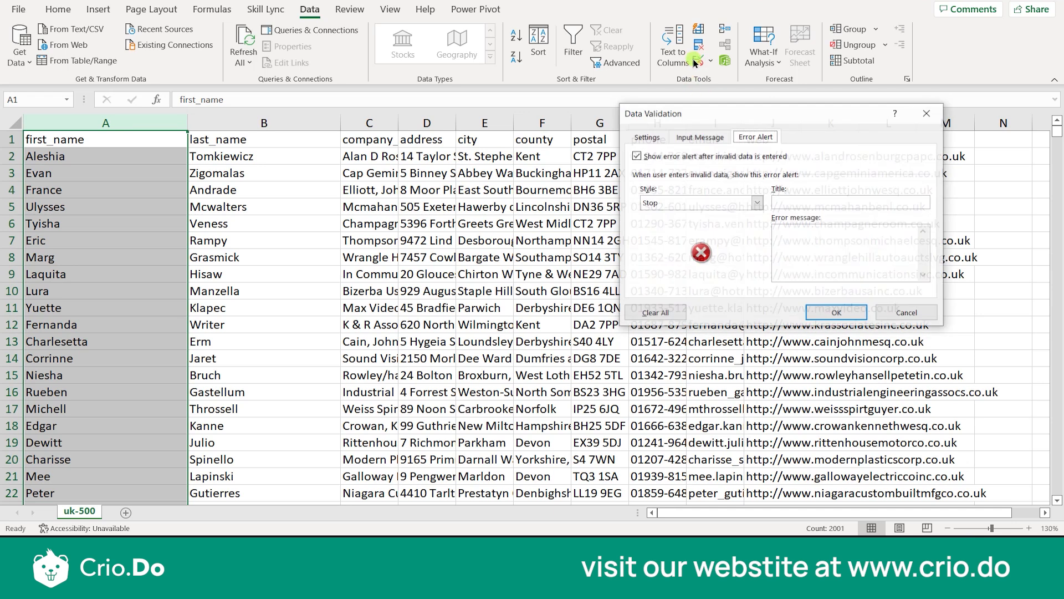
pyautogui.click(659, 137)
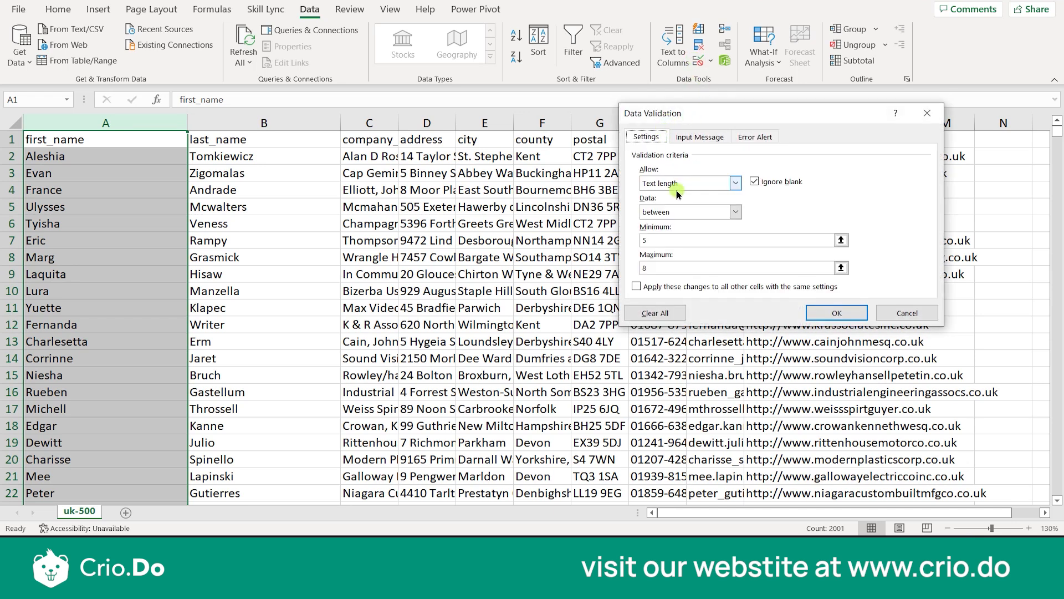
pyautogui.click(735, 182)
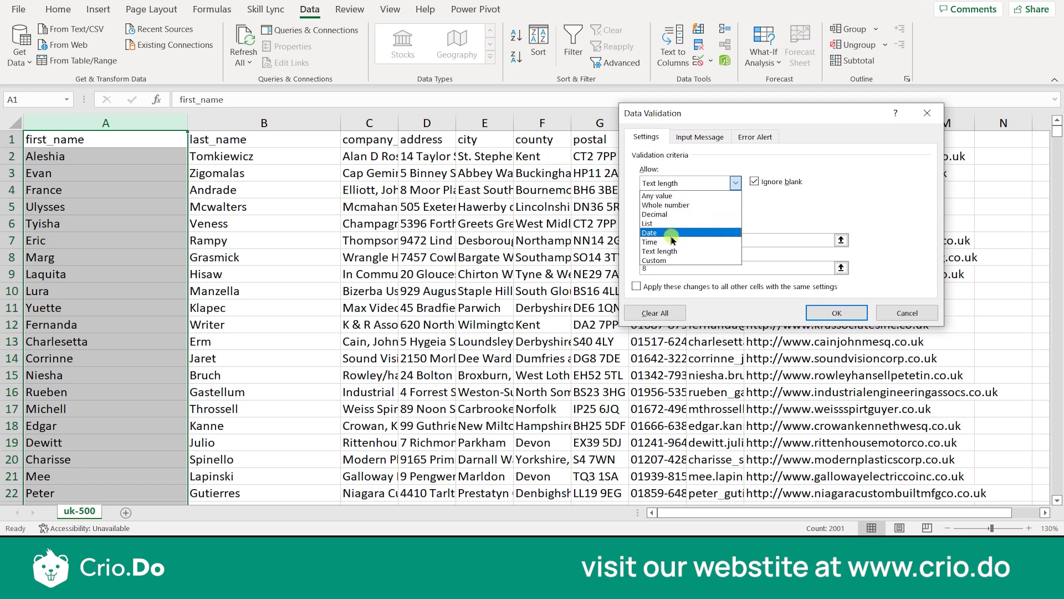
pyautogui.click(819, 220)
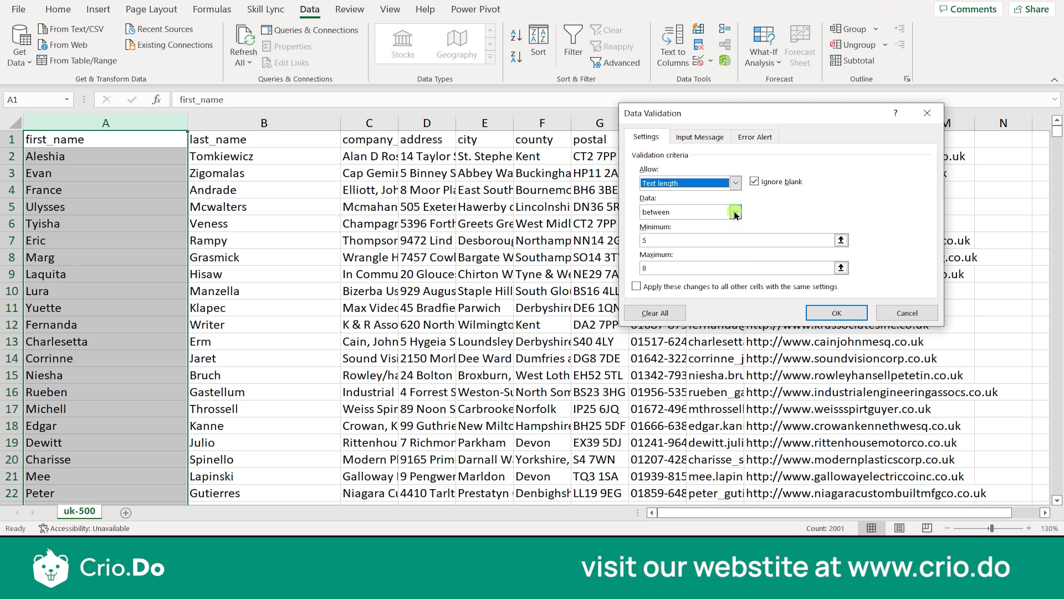
pyautogui.click(706, 137)
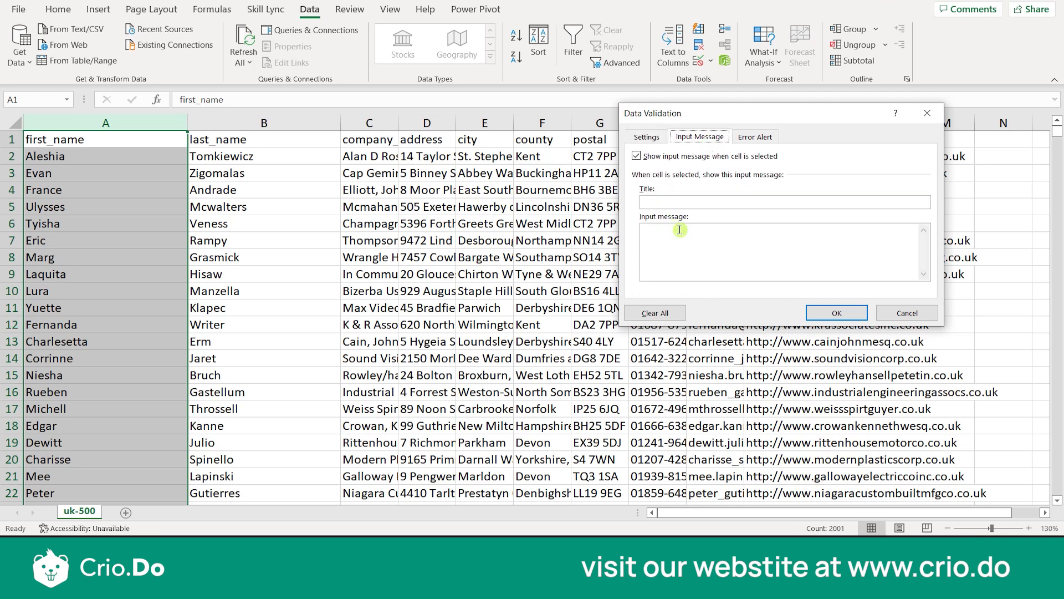
pyautogui.click(749, 136)
pyautogui.click(746, 202)
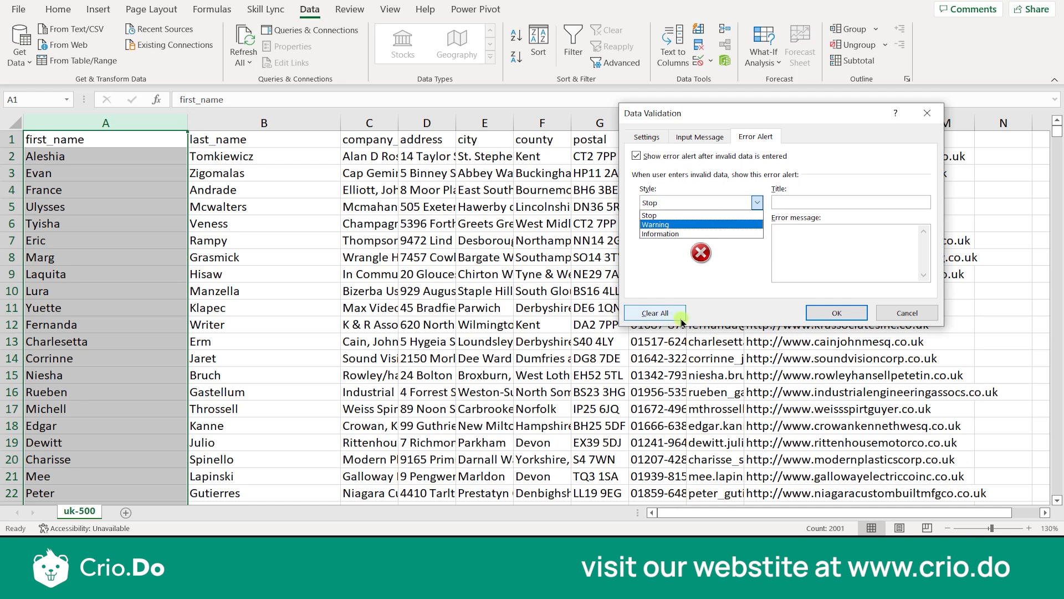
pyautogui.click(892, 312)
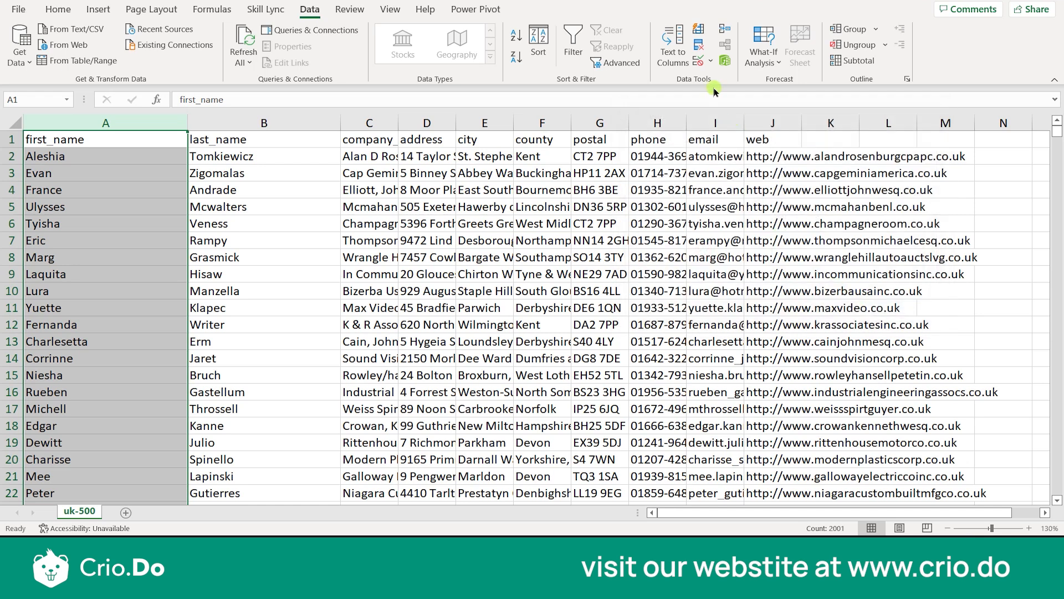
pyautogui.click(700, 62)
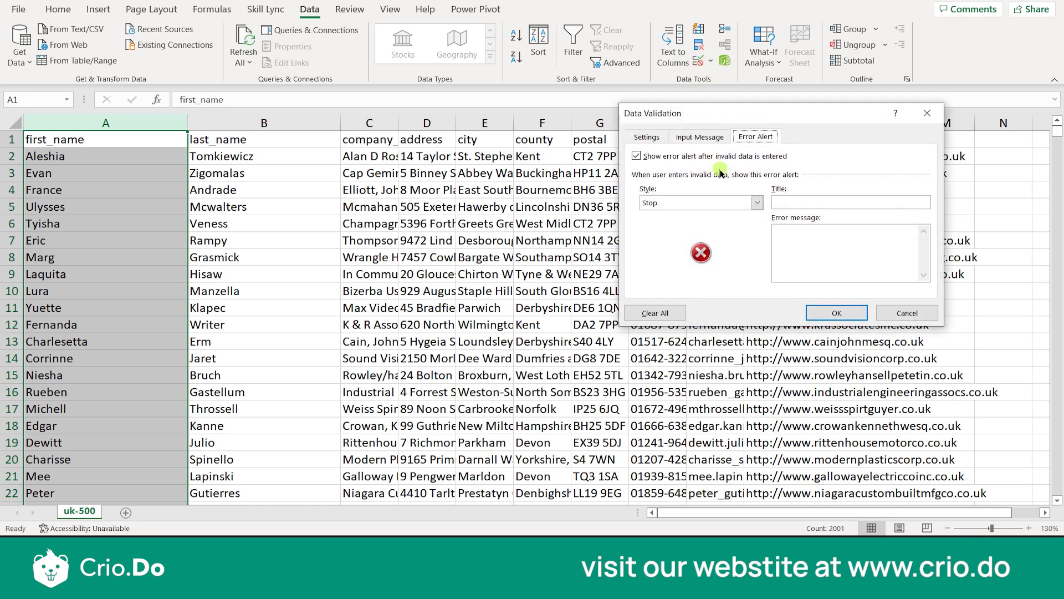
pyautogui.click(926, 114)
pyautogui.click(711, 64)
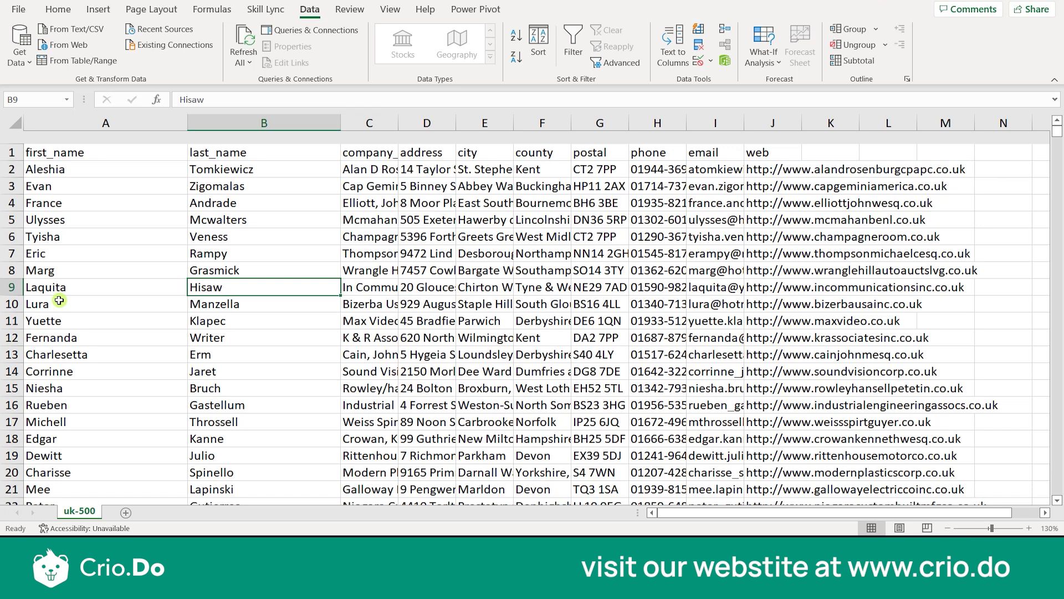
# - Remove duplicate rows from the entire uk-500 sheet, excluding Column A from the comparison
pyautogui.scroll(-1, 83, 277)
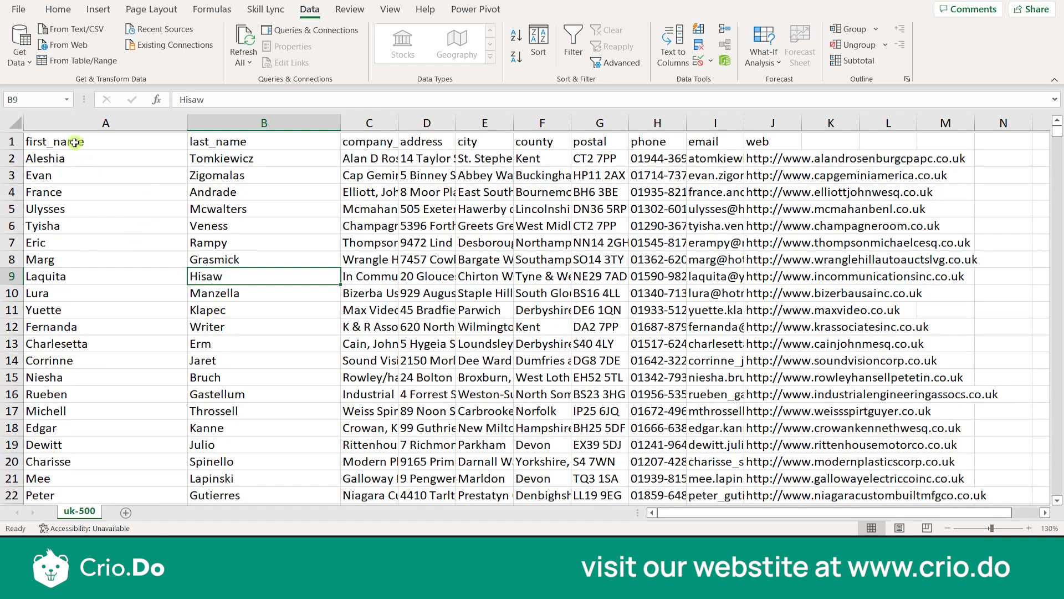
pyautogui.click(15, 123)
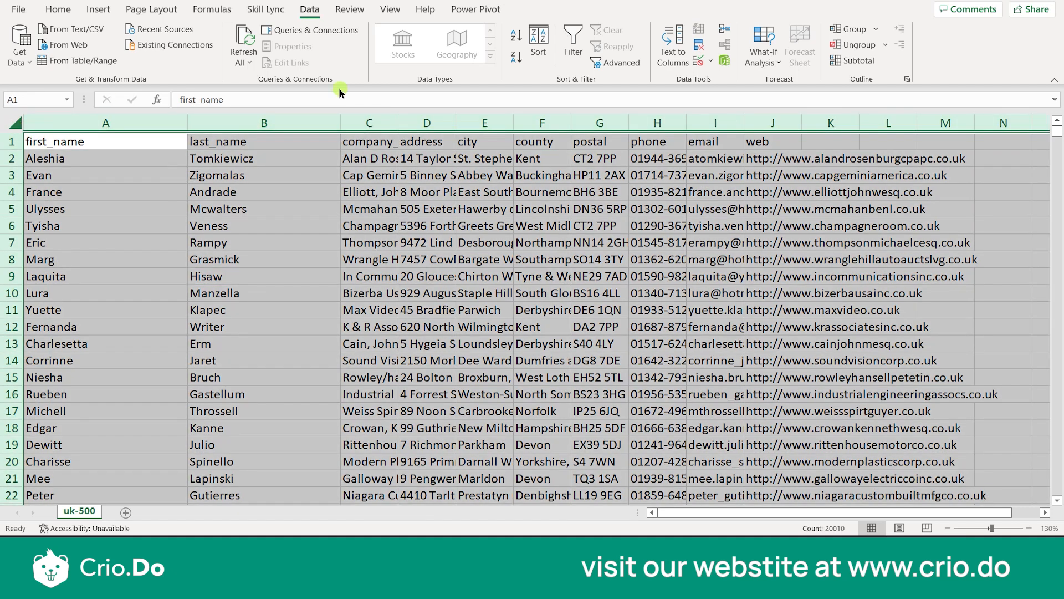
pyautogui.click(697, 45)
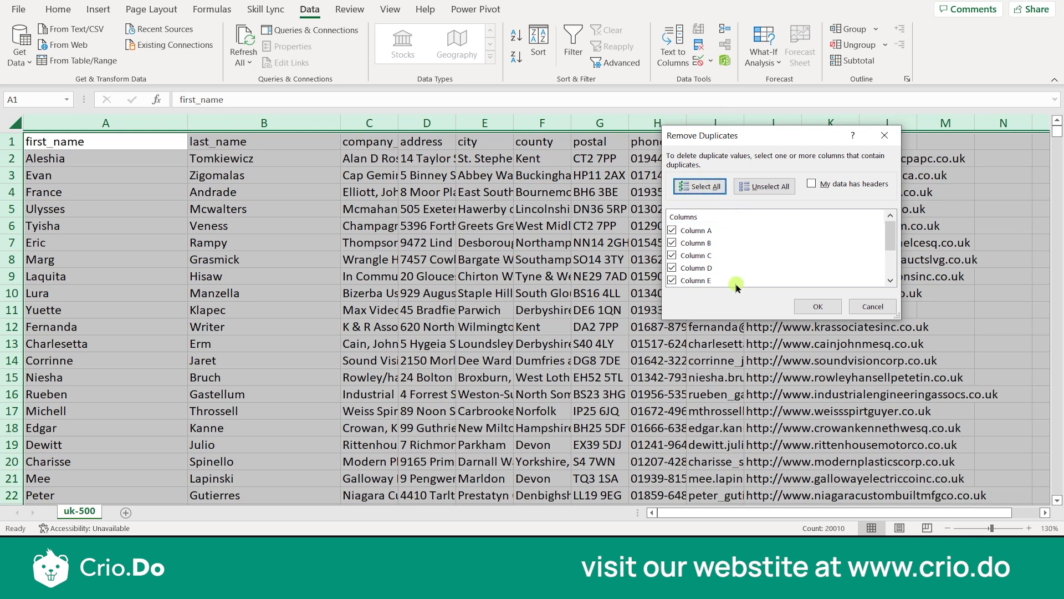
pyautogui.moveTo(723, 319); pyautogui.dragTo(718, 414)
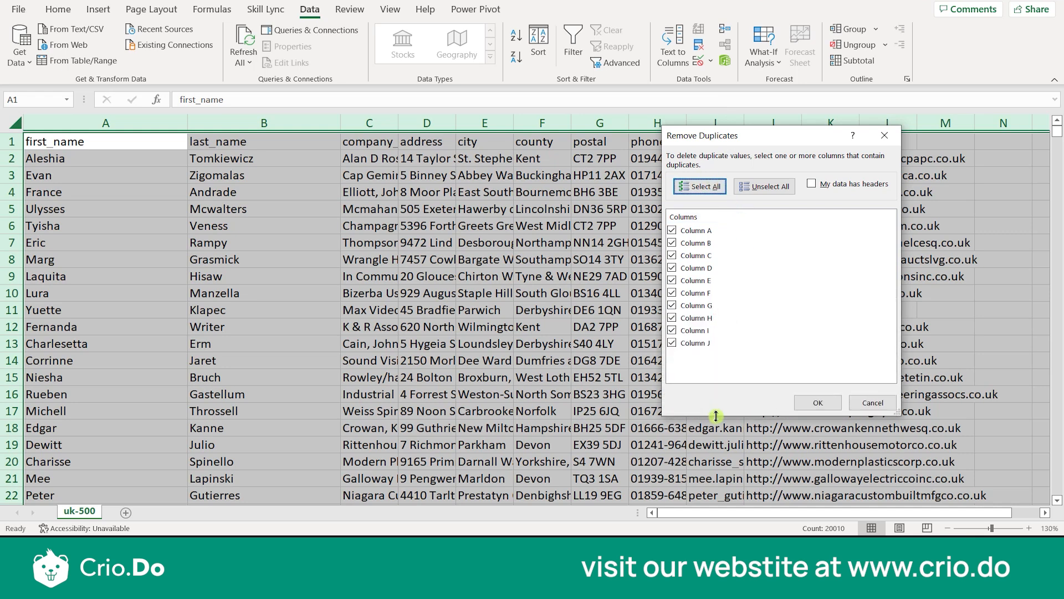
pyautogui.click(676, 232)
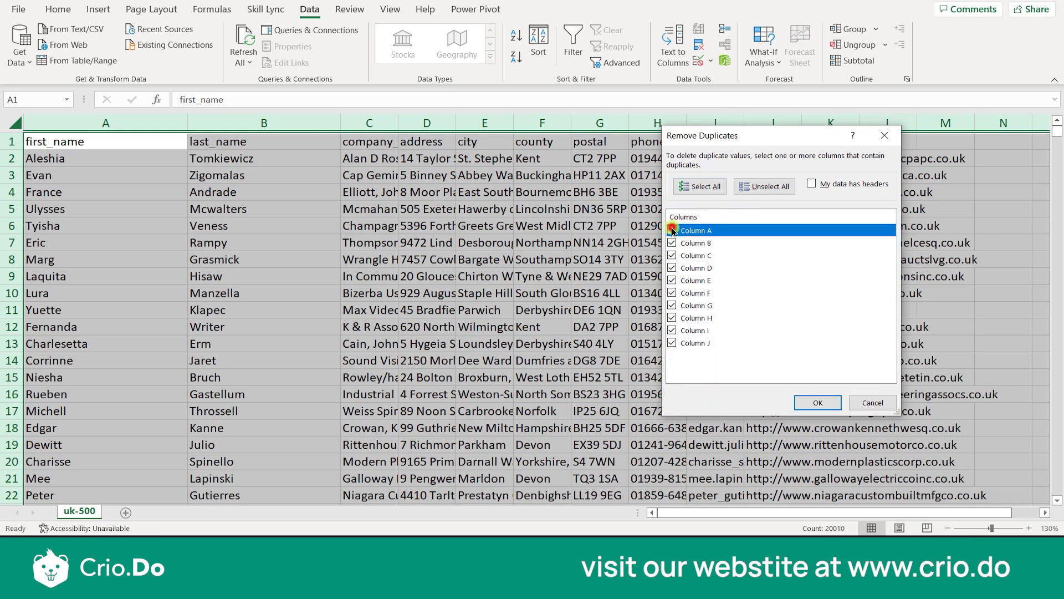
pyautogui.click(818, 404)
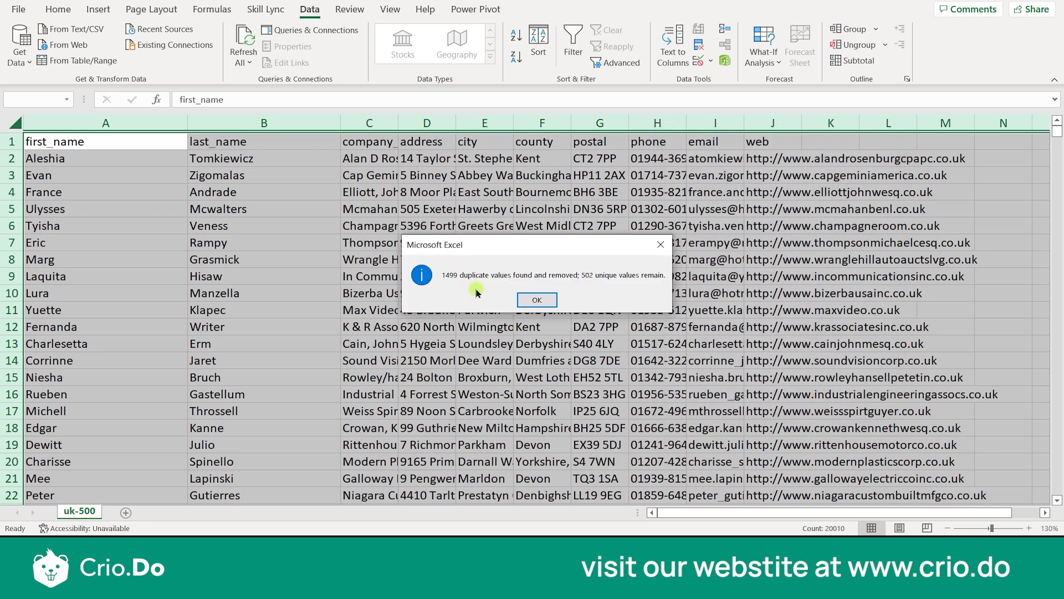
pyautogui.click(544, 300)
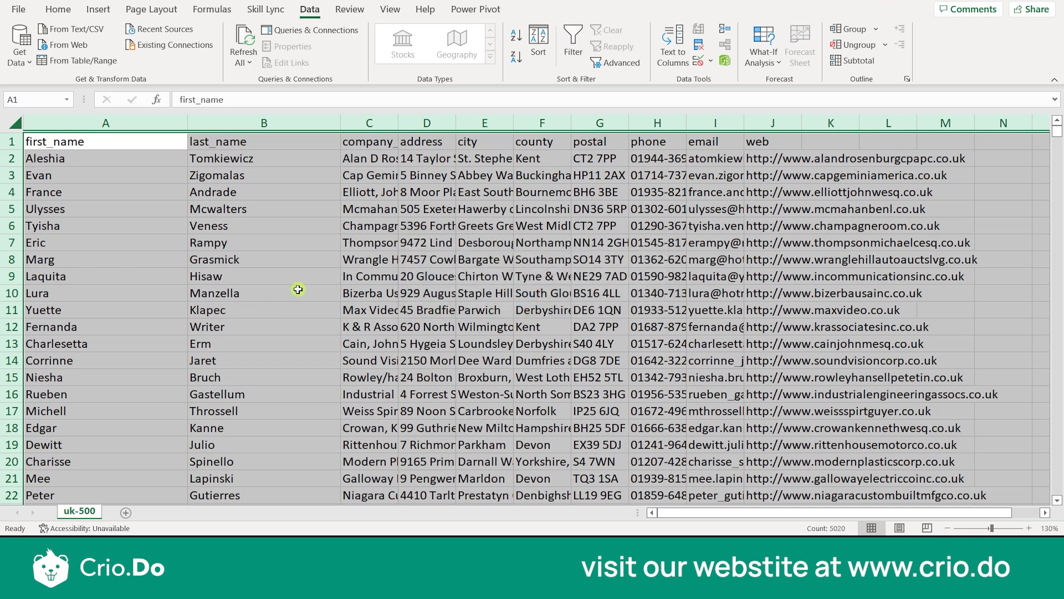
# - Check the entry count of the whole first_name column
pyautogui.click(239, 307)
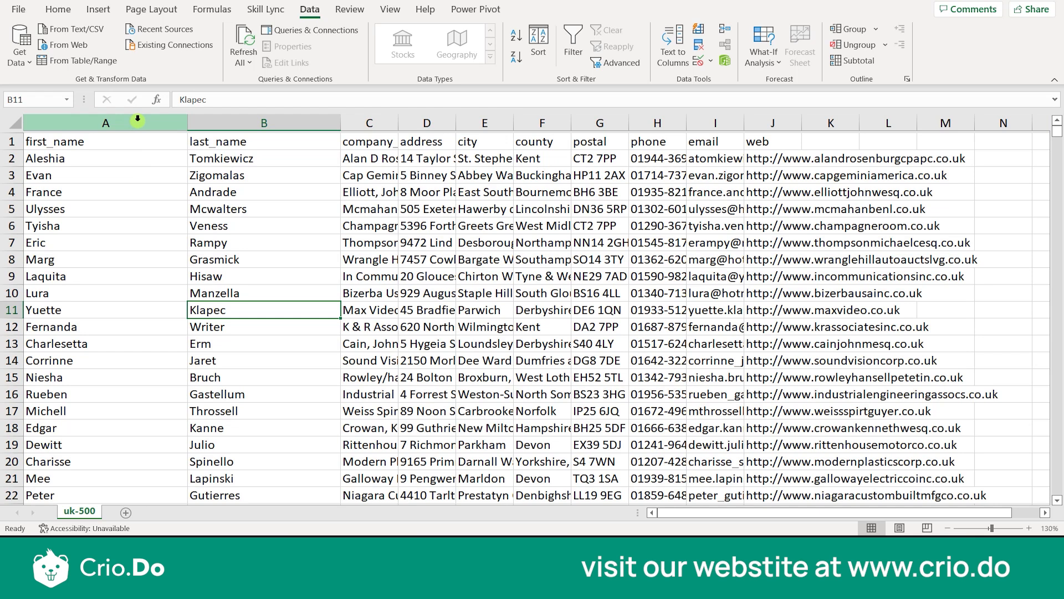
pyautogui.click(137, 119)
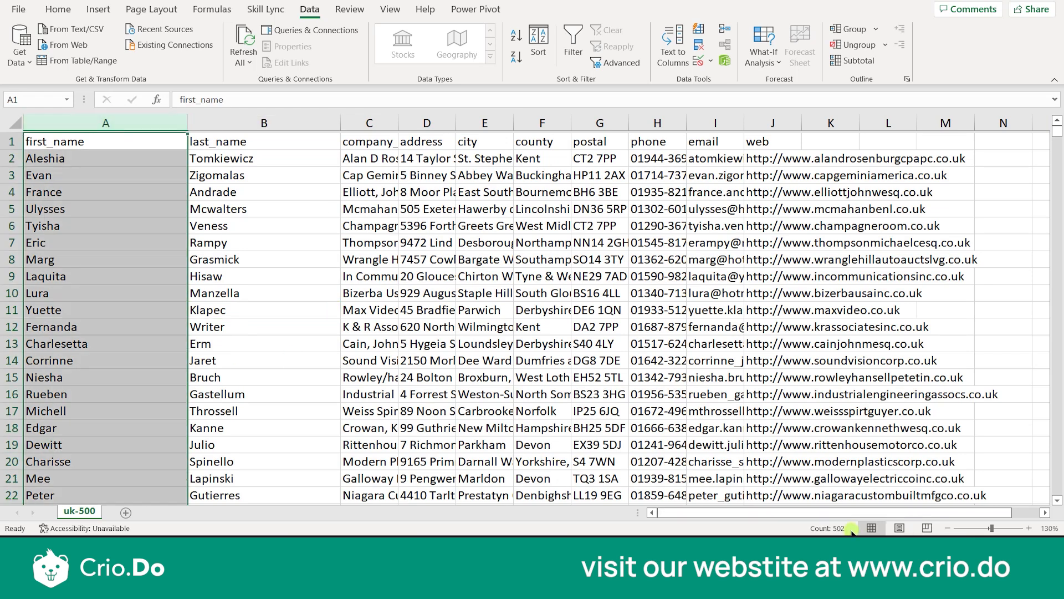
pyautogui.click(325, 335)
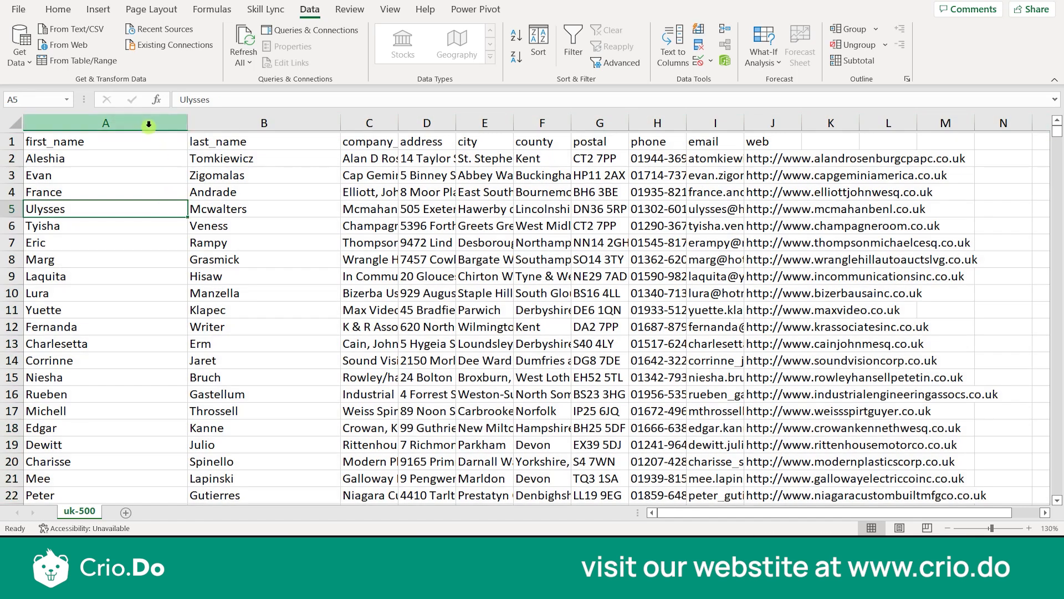
pyautogui.click(147, 121)
pyautogui.click(194, 327)
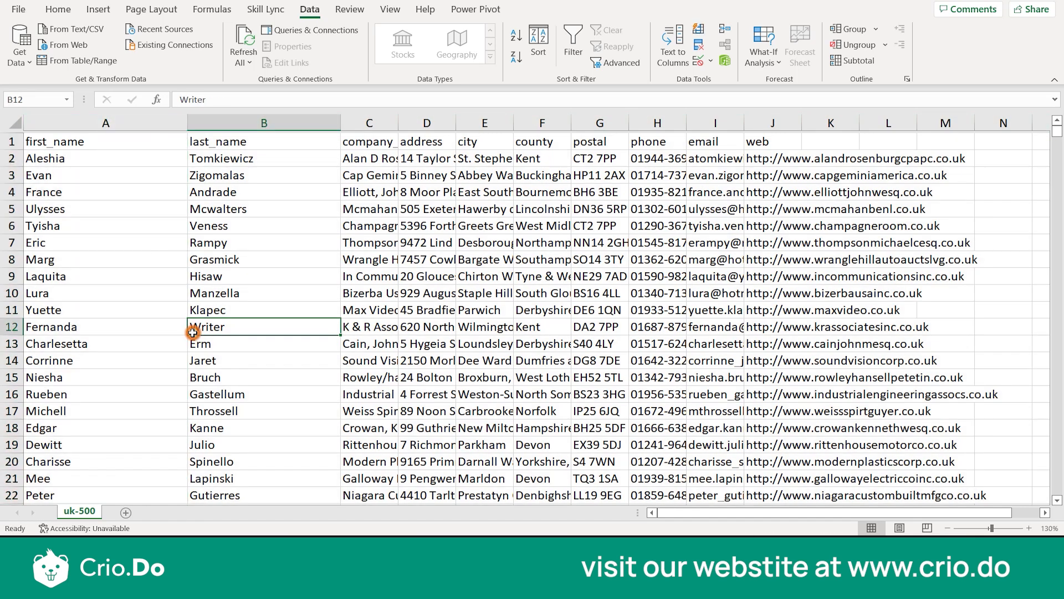
# - Start Remove Duplicates on only the first_name column, look at the choices for expanding the selection, and cancel
pyautogui.click(144, 120)
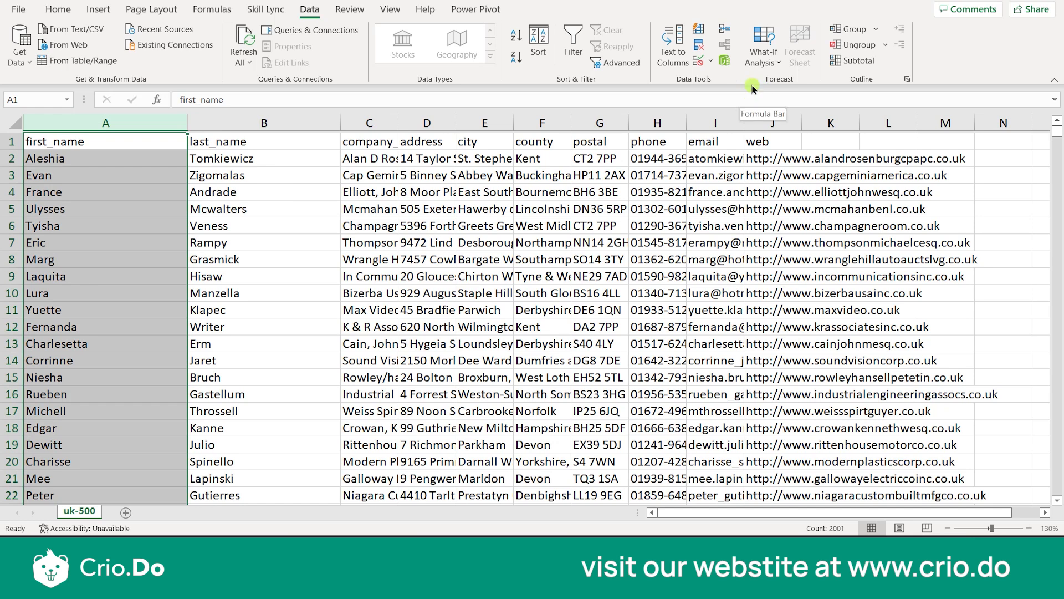
pyautogui.click(699, 45)
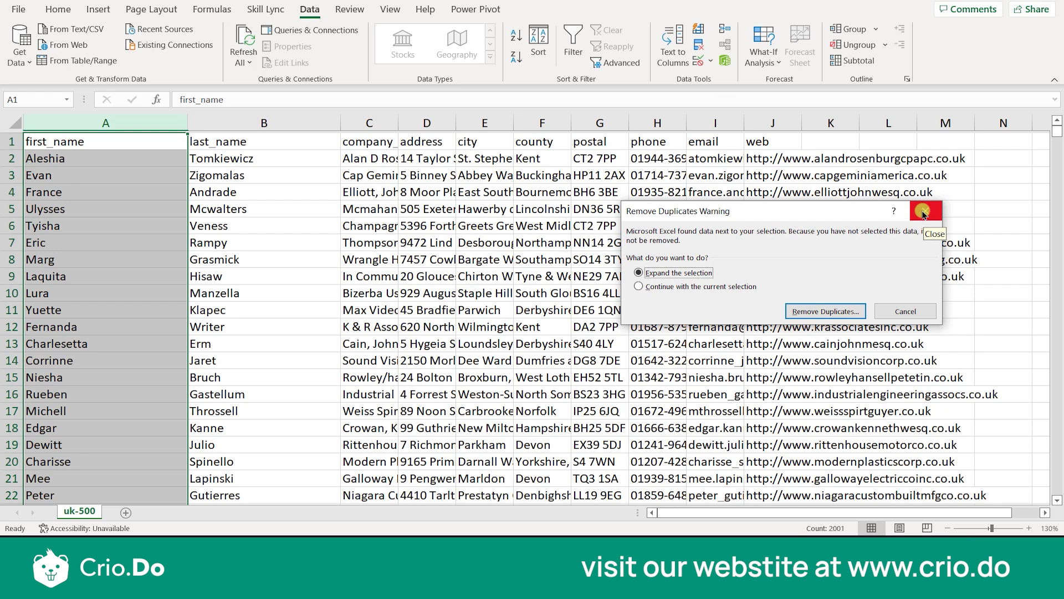
pyautogui.click(924, 214)
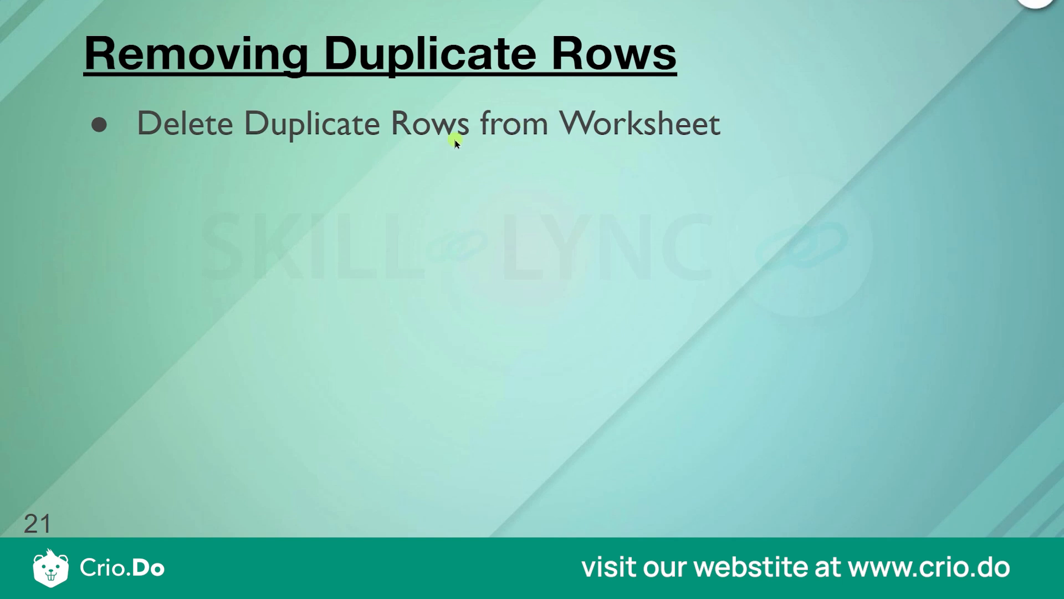
pyautogui.press('Right')
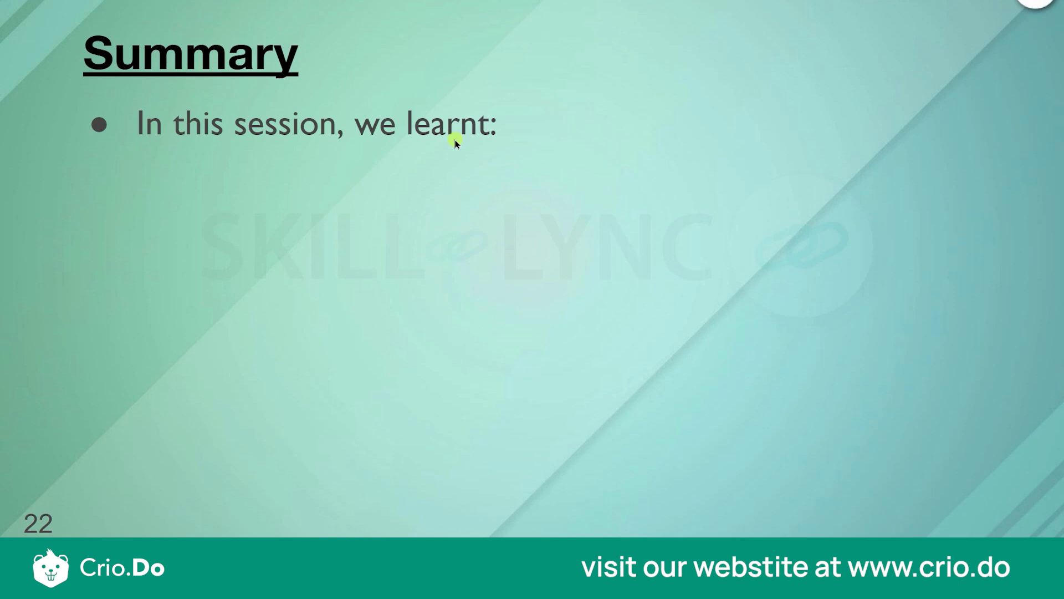
pyautogui.press('Right')
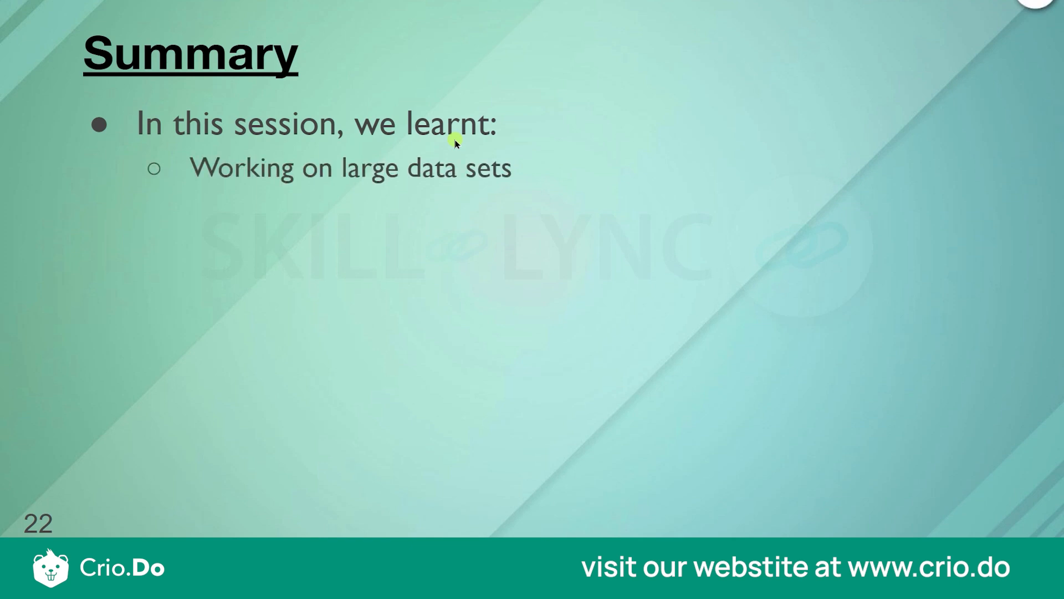